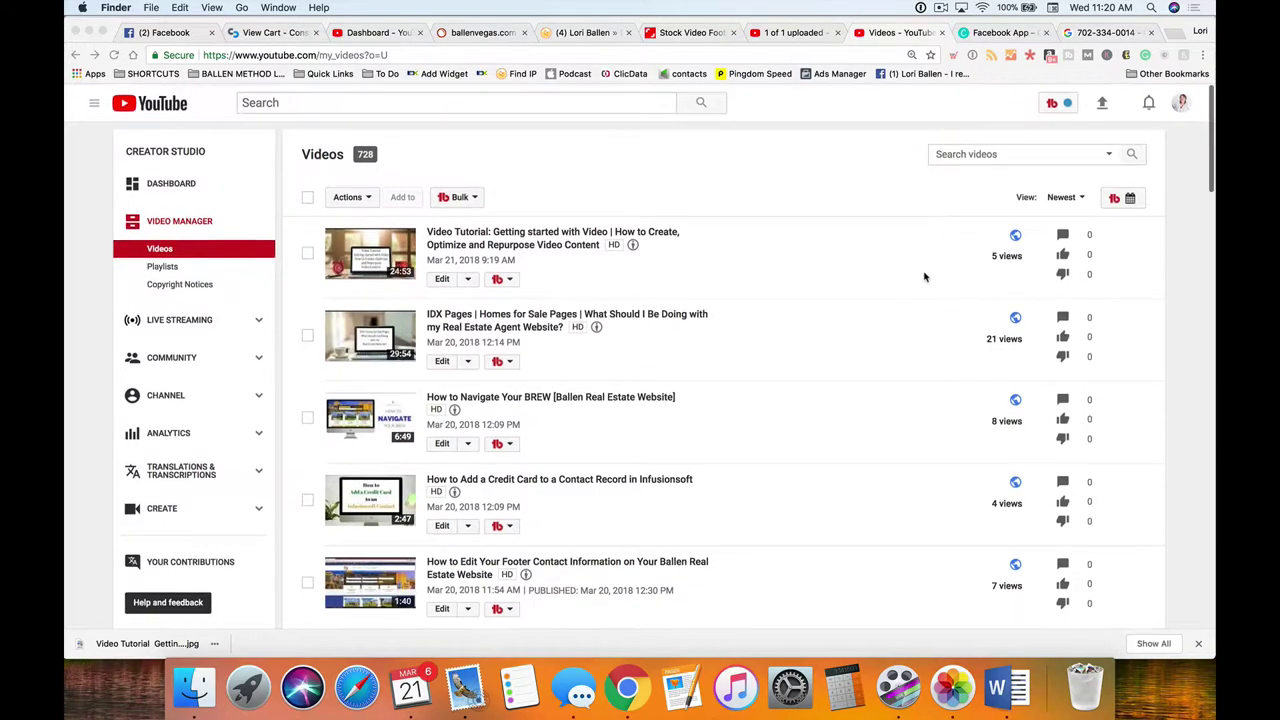
Browse the Creator Studio video list, then load rev.com in the last Chrome tab.
scroll(928, 270, "down", 20)
scroll(925, 278, "up", 20)
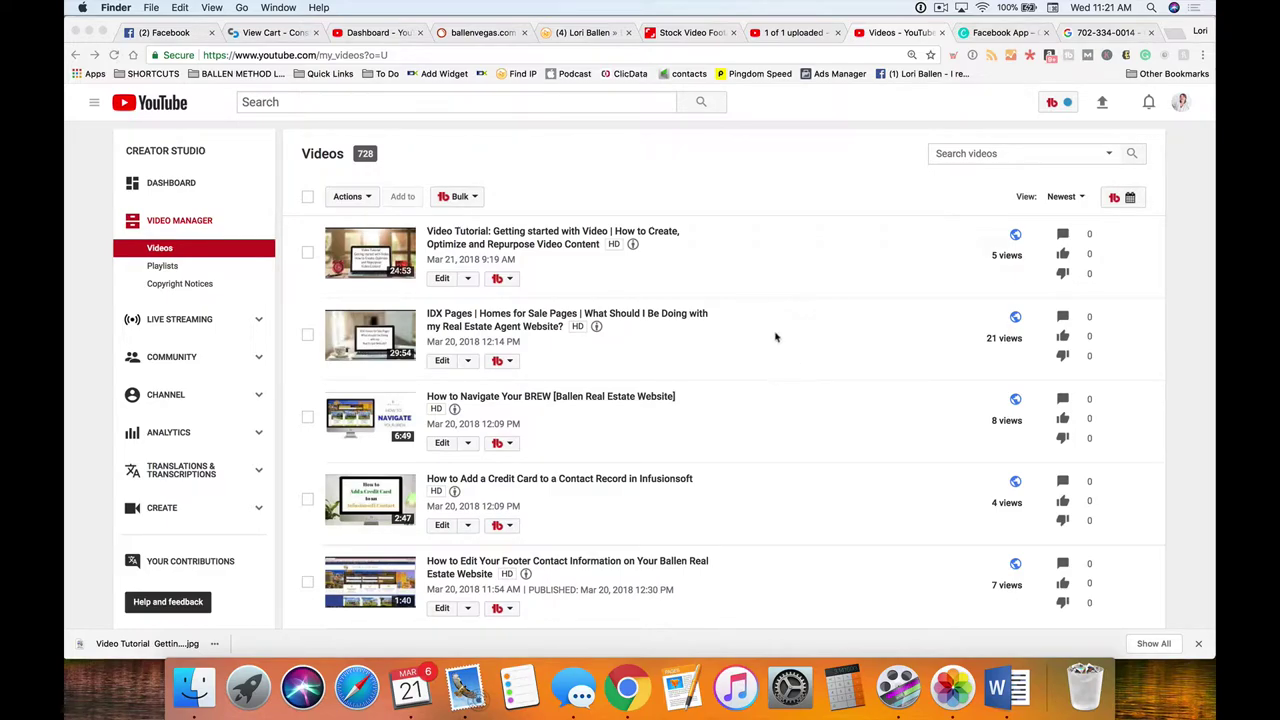
scroll(775, 336, "down", 5)
scroll(775, 337, "down", 5)
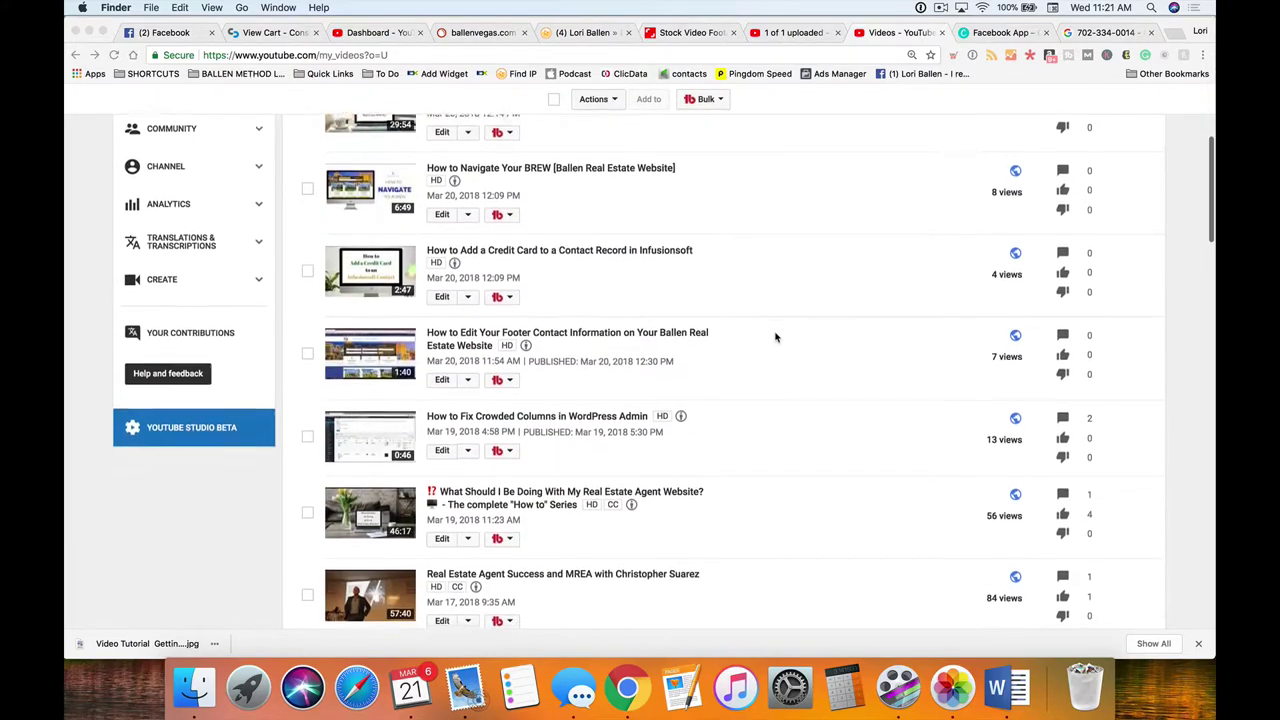
scroll(775, 337, "down", 3)
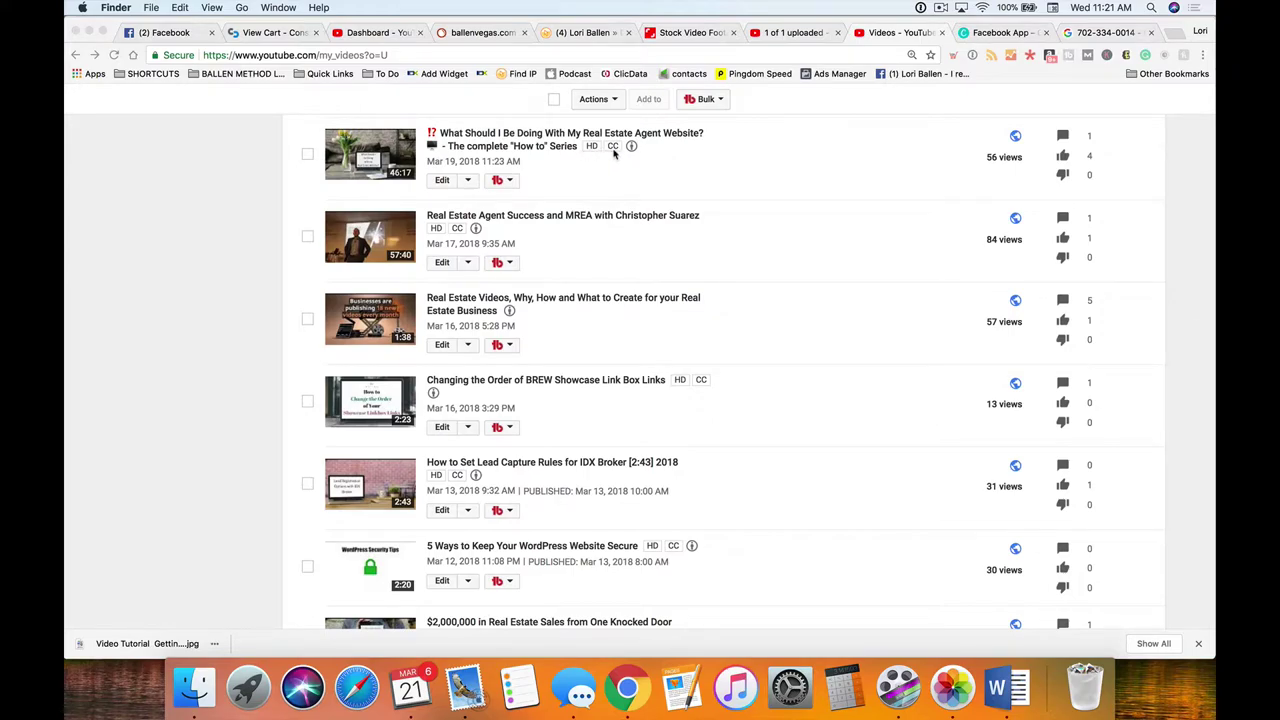
scroll(670, 335, "up", 1)
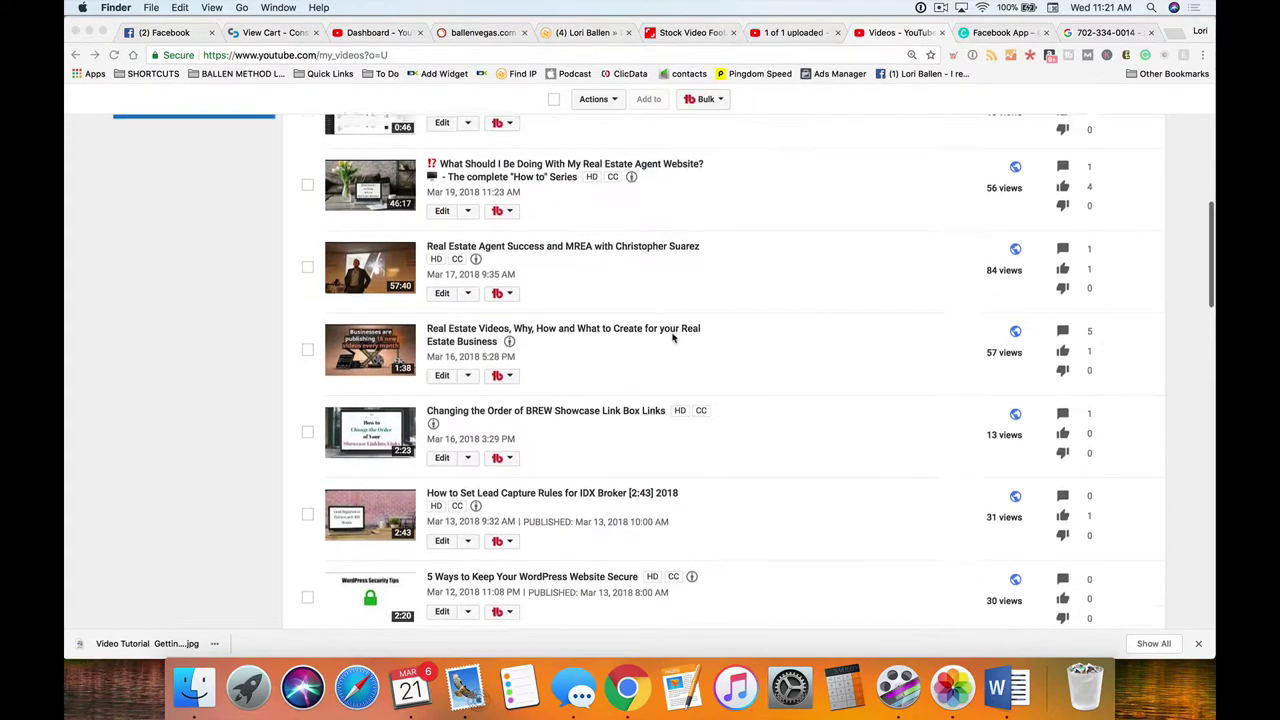
scroll(672, 337, "up", 5)
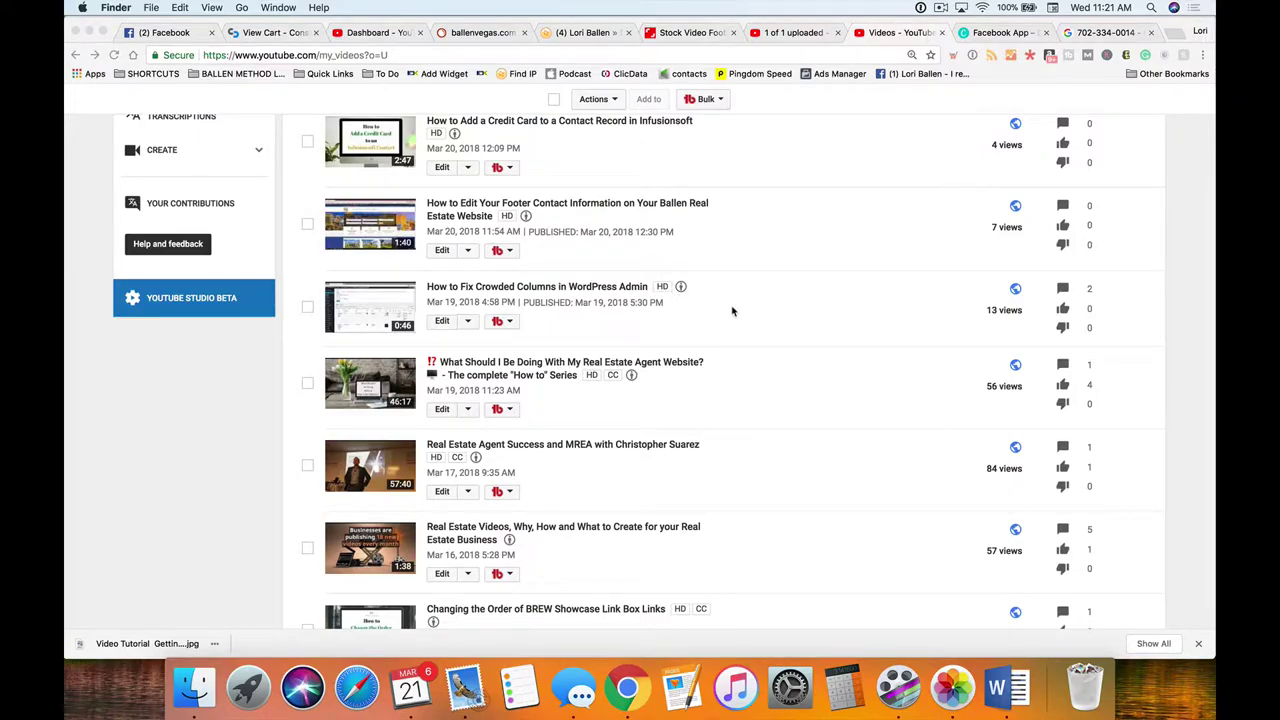
scroll(732, 311, "down", 1)
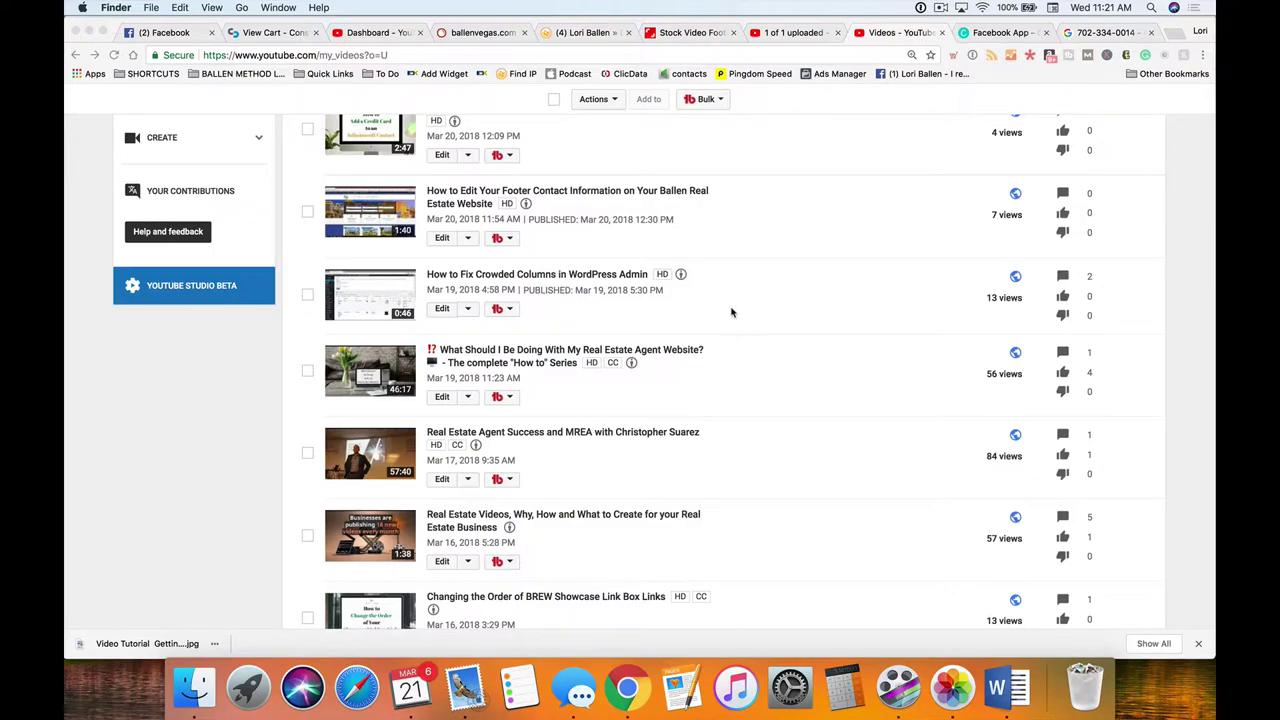
left_click(1102, 32)
left_click(496, 55)
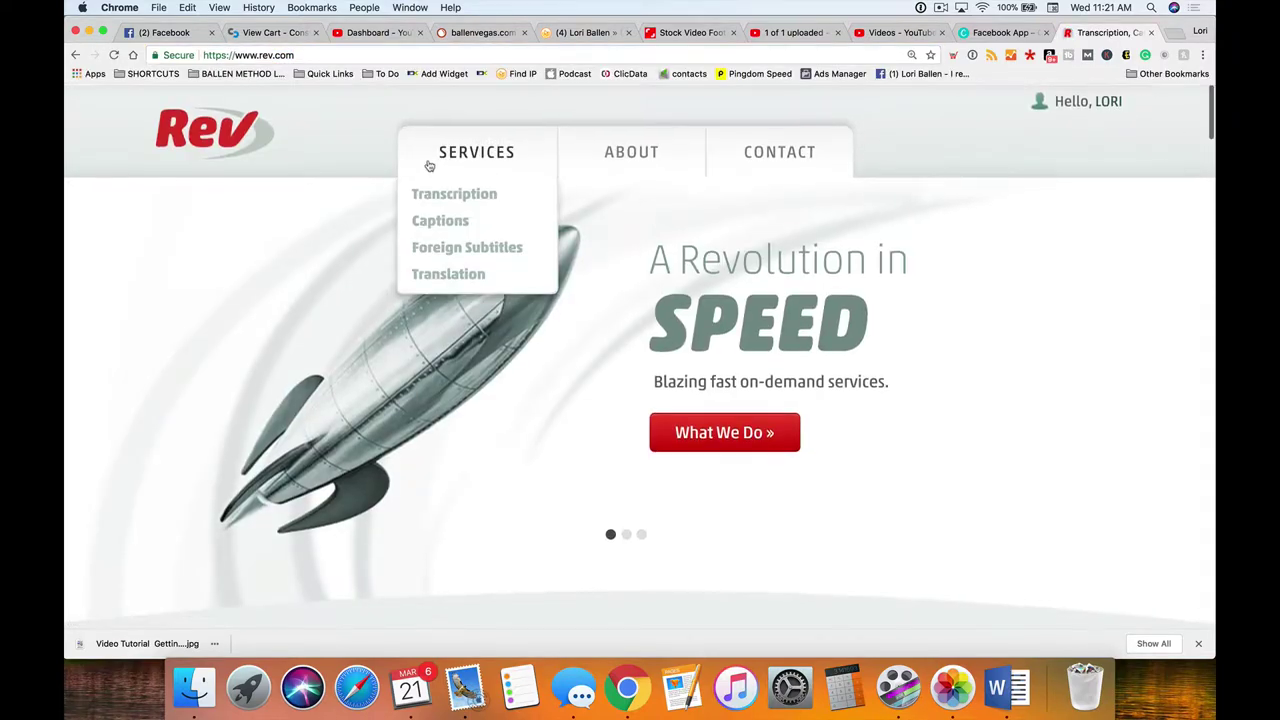
Start a new Rev caption order via Services > Captions, then return to the YouTube video list.
mouse_move(474, 152)
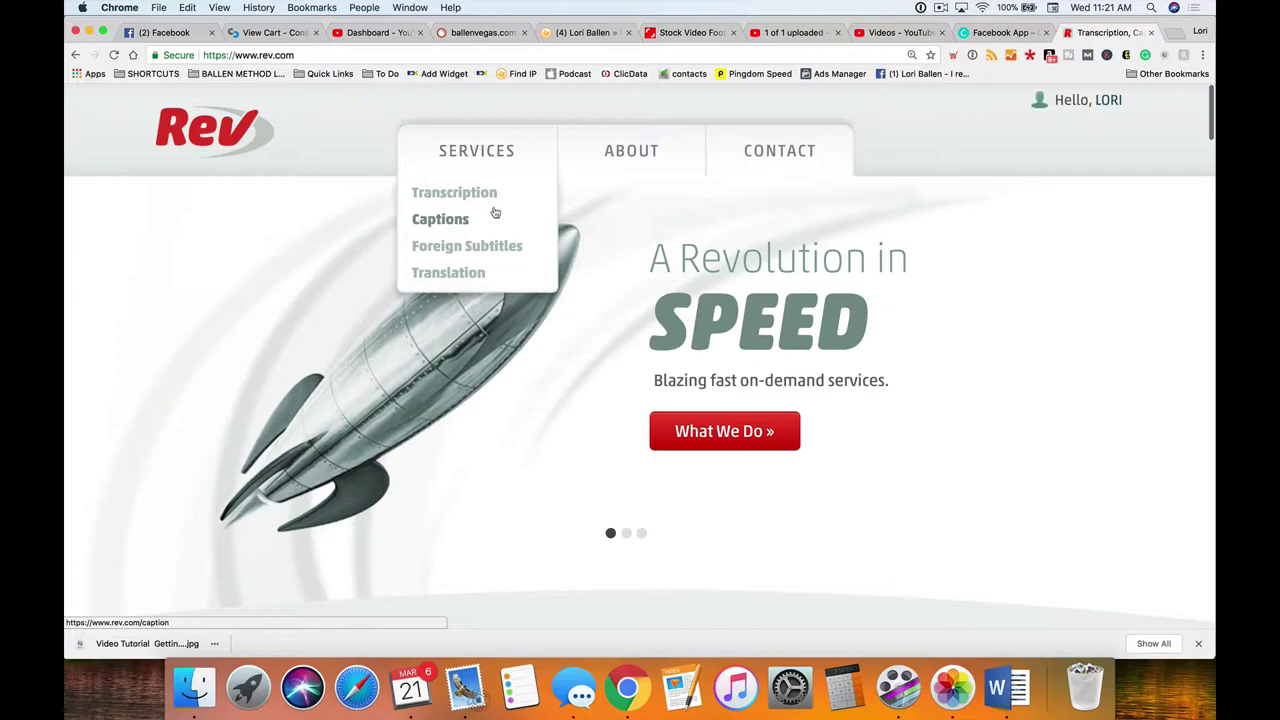
left_click(440, 222)
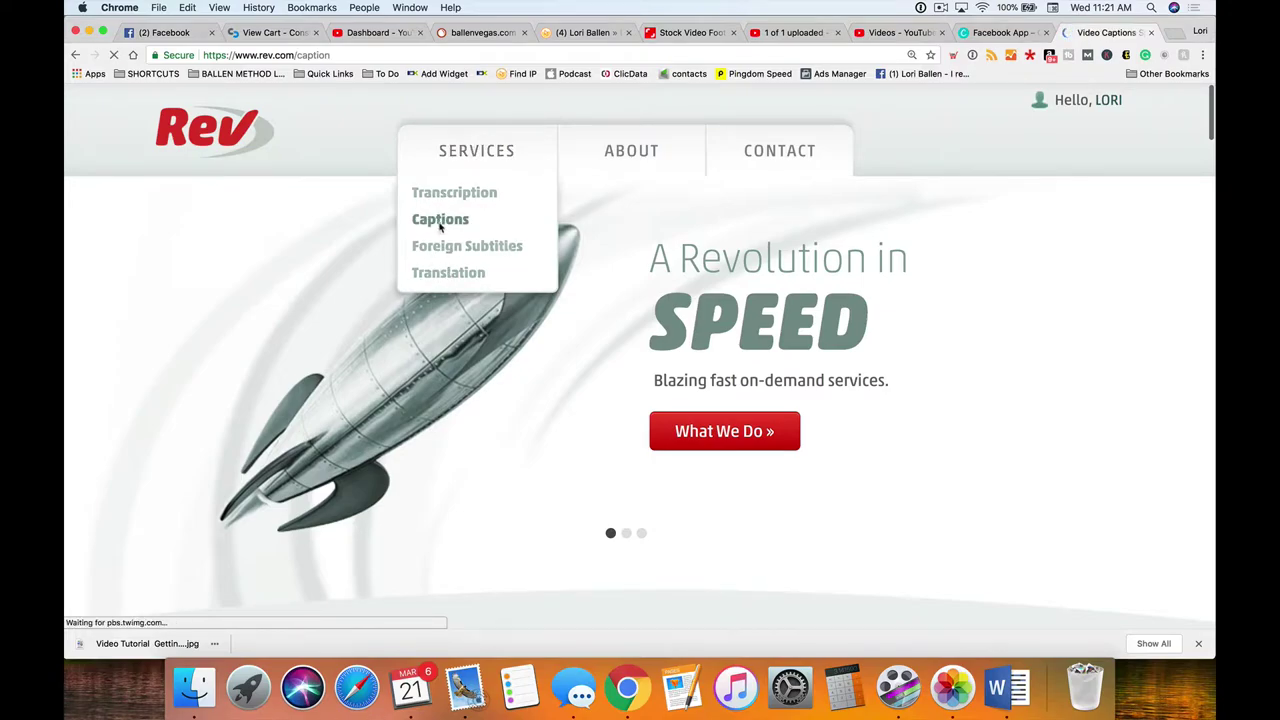
scroll(687, 354, "down", 3)
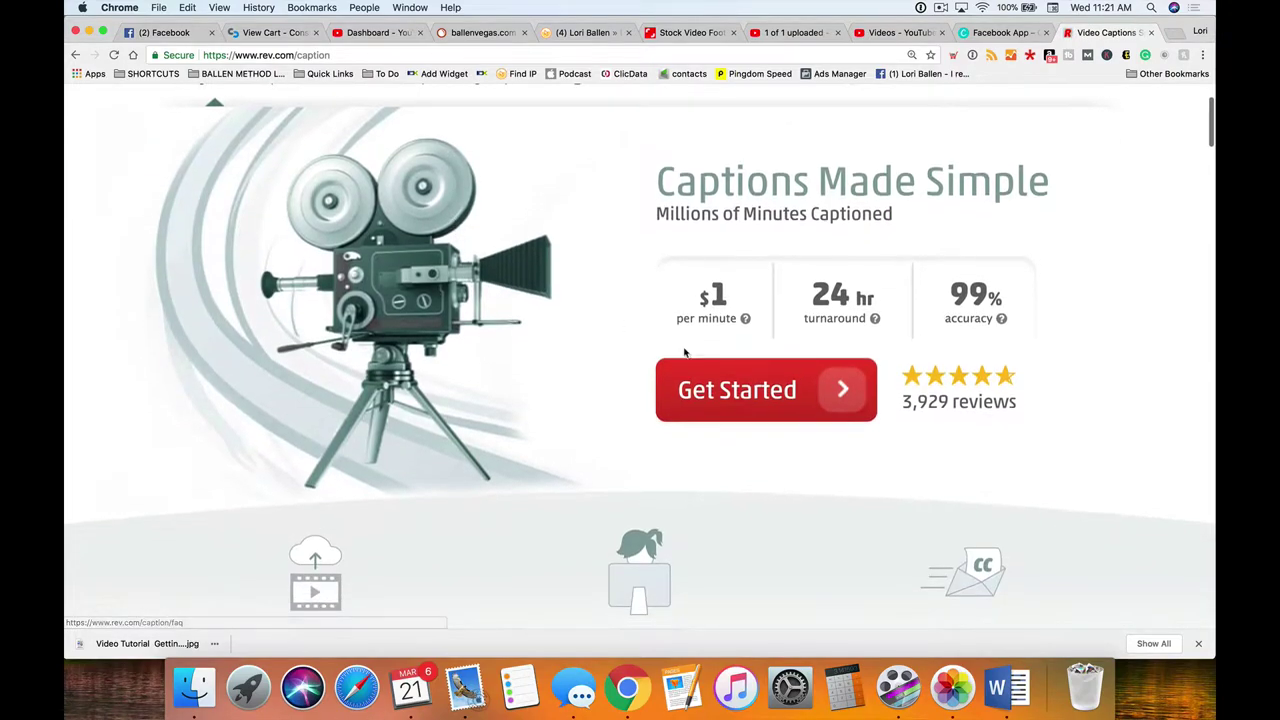
left_click(771, 404)
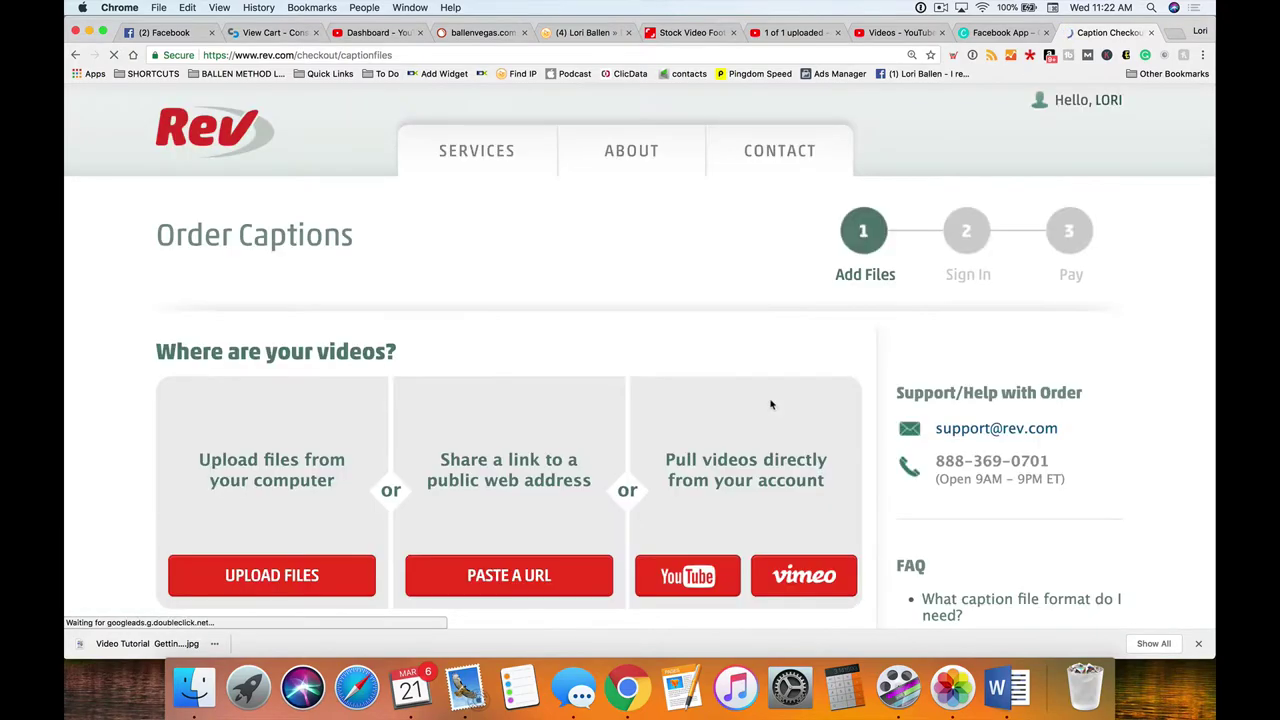
scroll(730, 406, "down", 5)
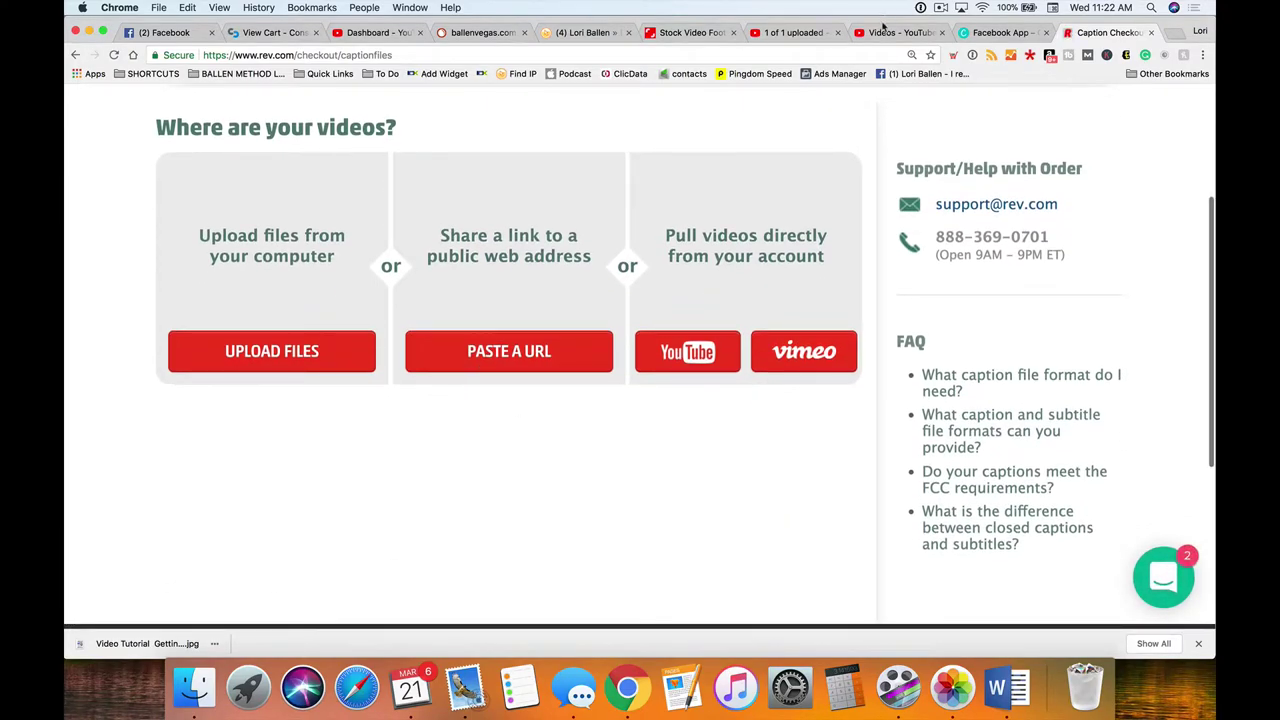
left_click(882, 32)
Copy the Getting started tutorial's video URL from its Info & Settings page, then return to Rev.
scroll(518, 200, "up", 4)
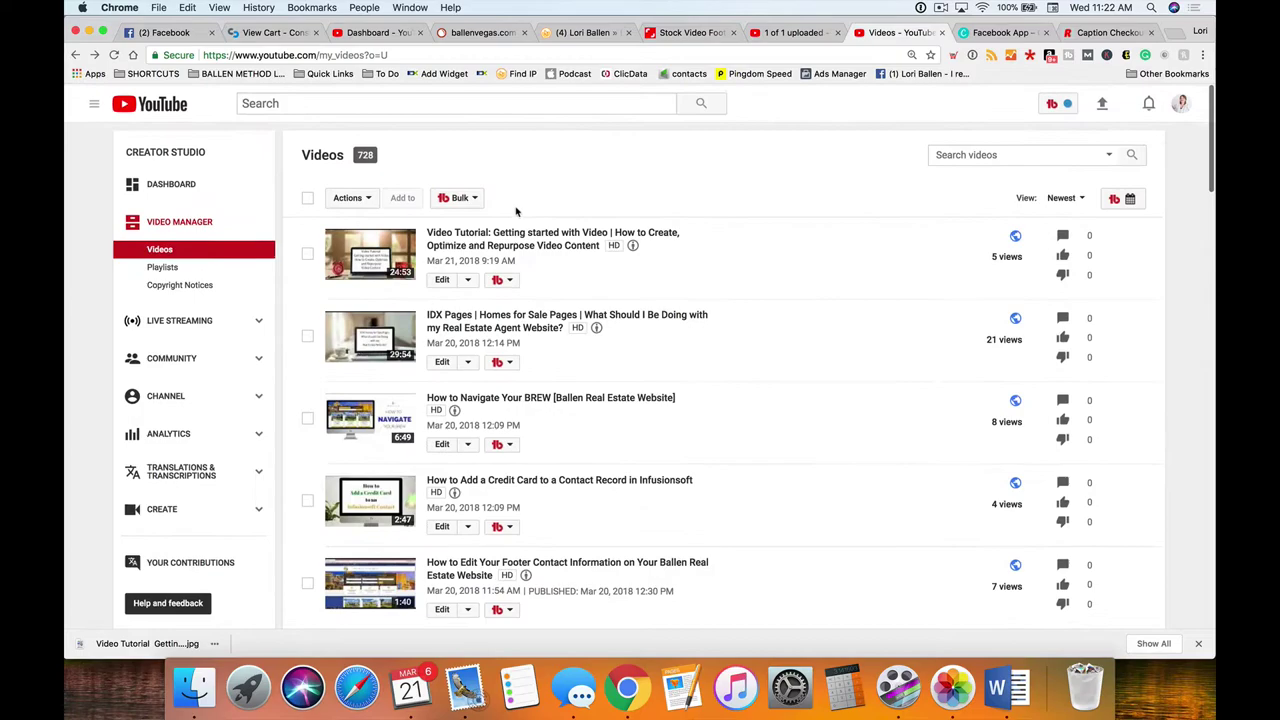
left_click(467, 278)
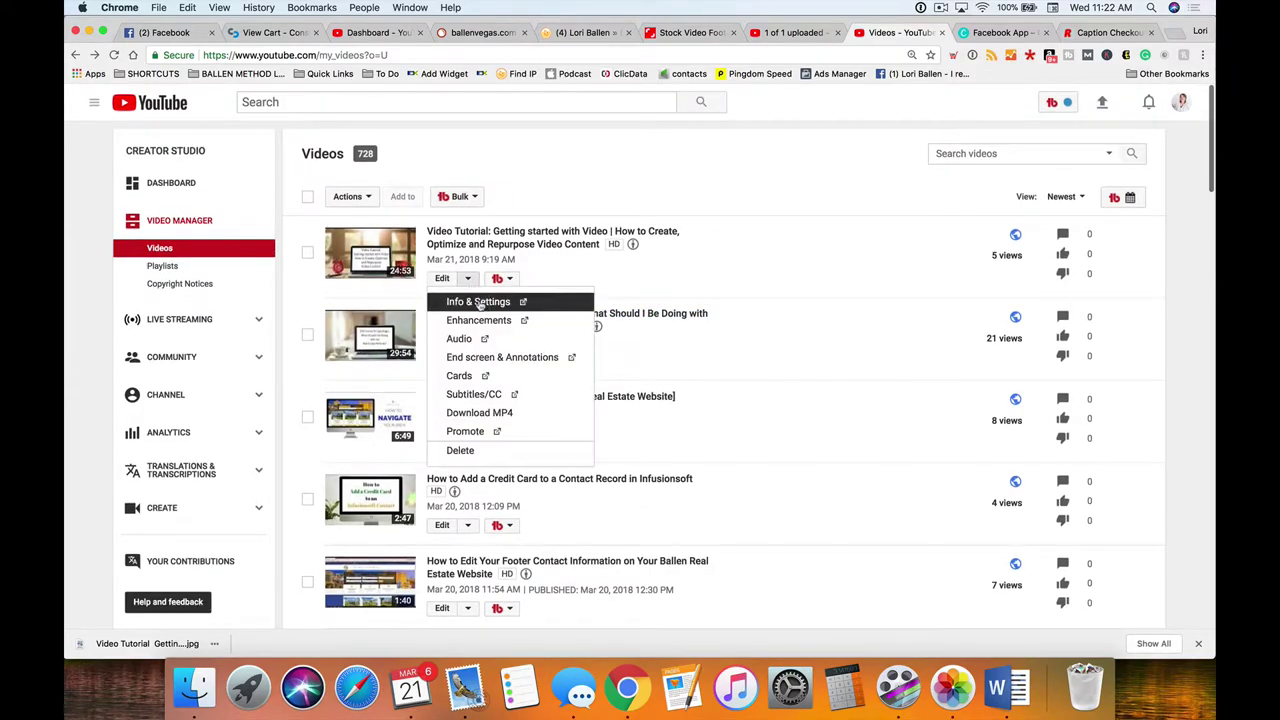
left_click(479, 304)
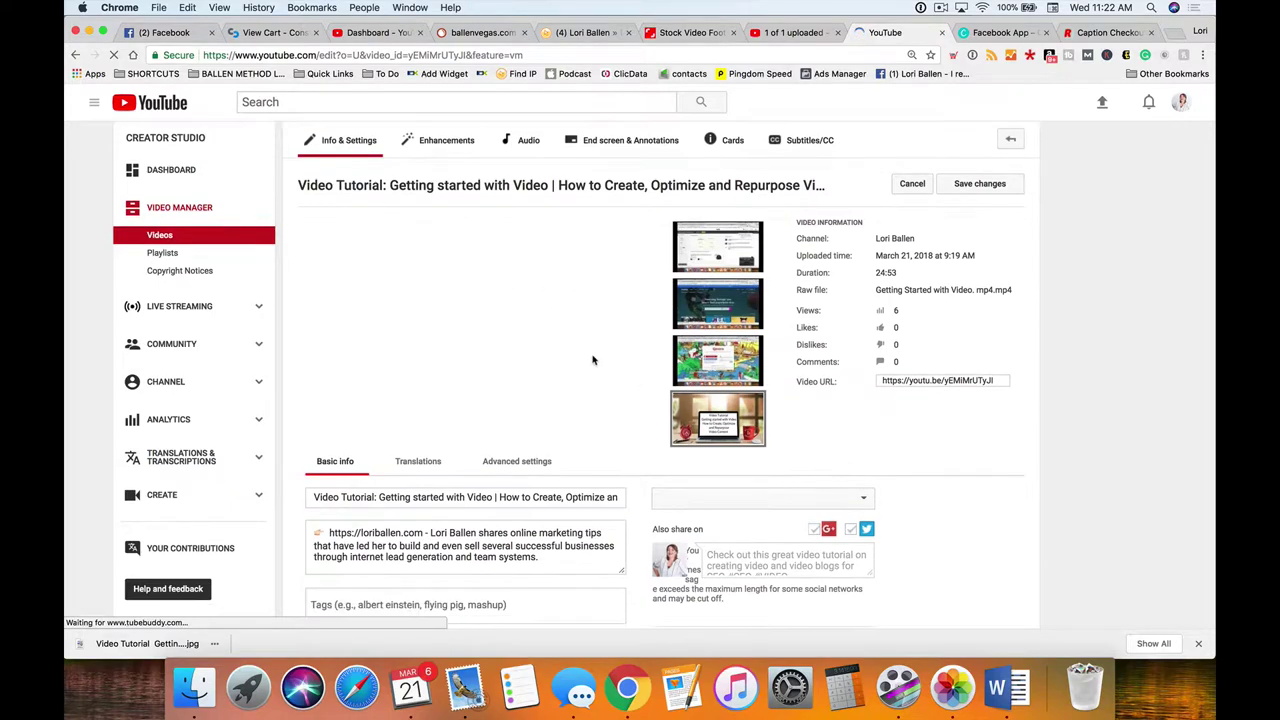
left_click(879, 380)
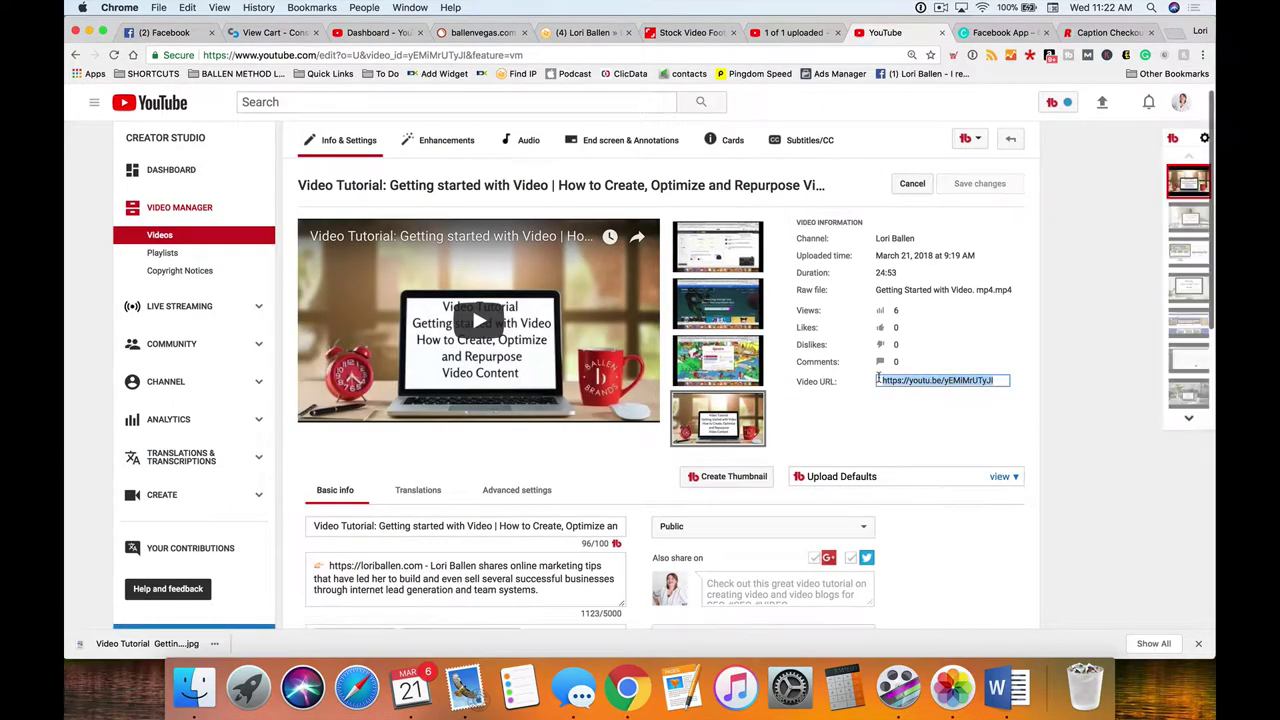
key("super+c")
key("super+c")
left_click(1105, 33)
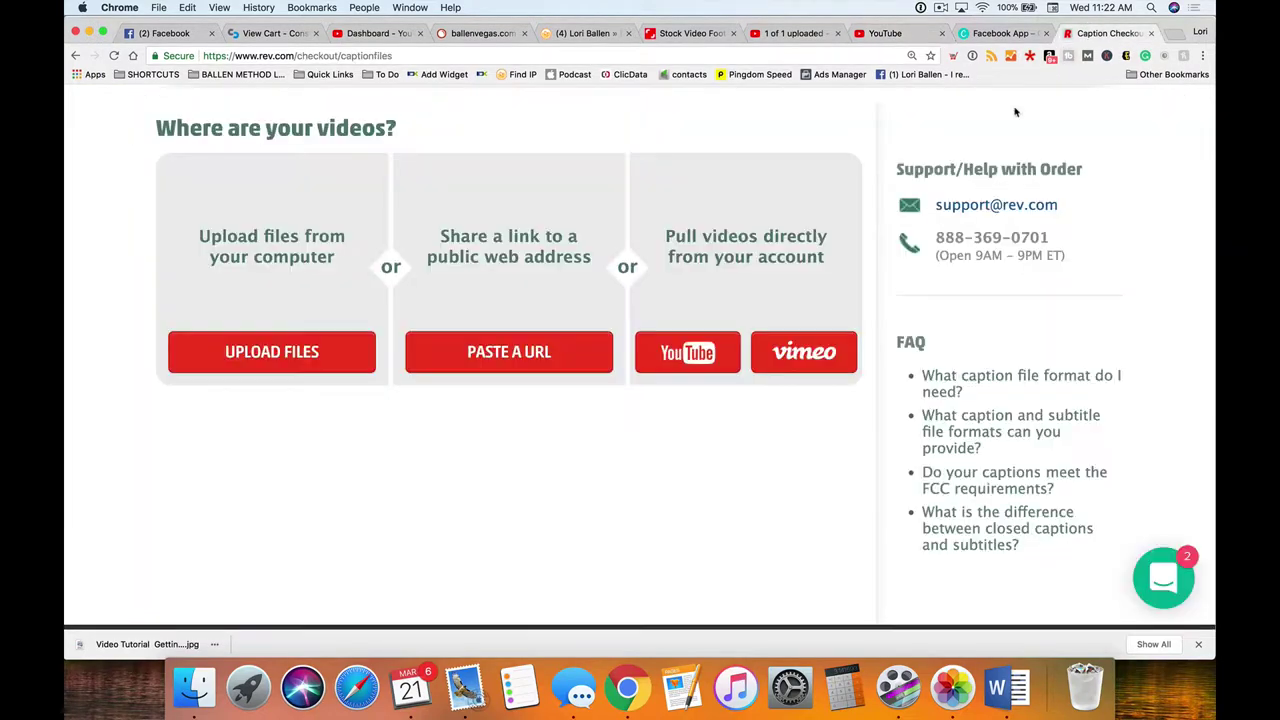
Add the tutorial's YouTube link to the Rev order: 25 minutes, $25.00, SubRip (.srt) output.
left_click(492, 352)
key("super+v")
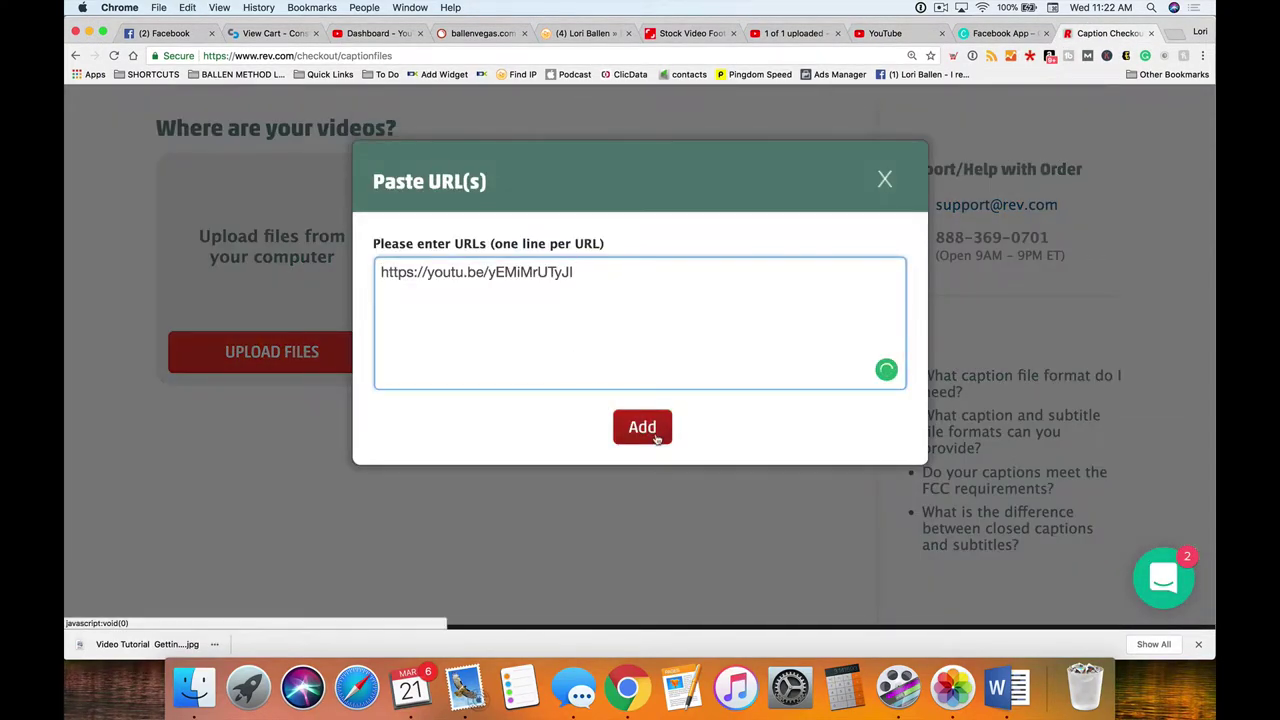
left_click(648, 430)
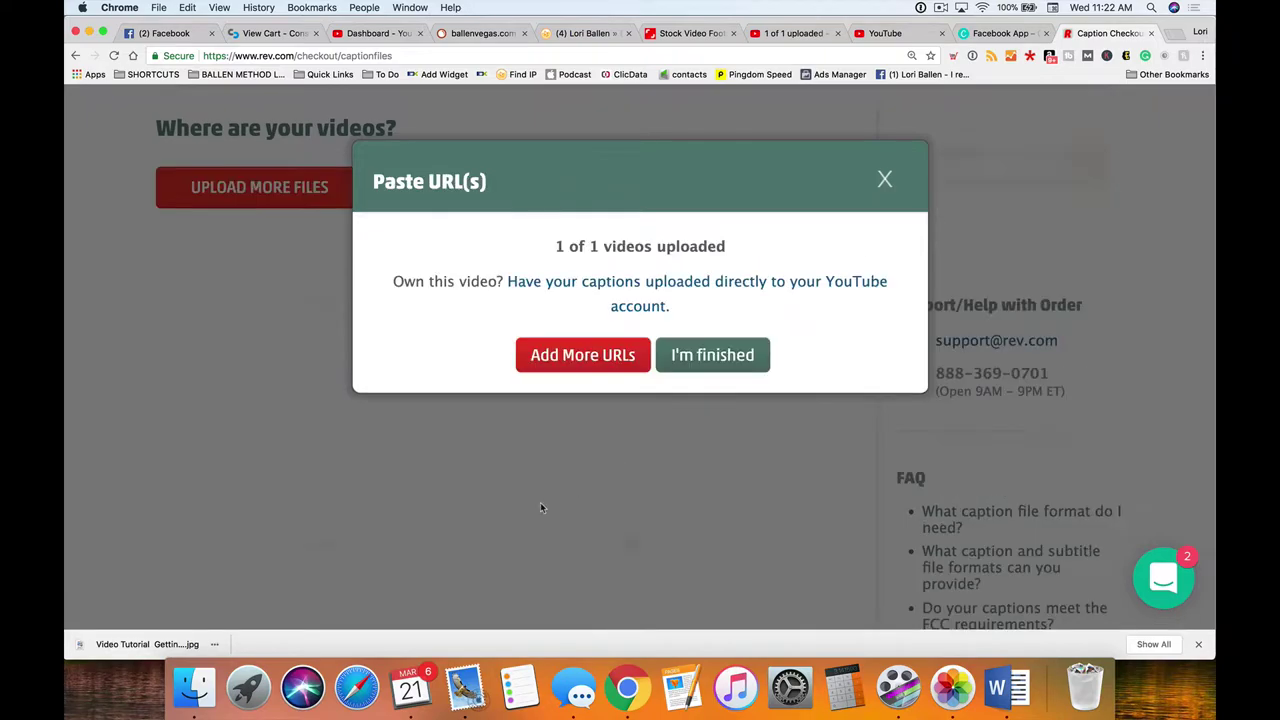
left_click(718, 372)
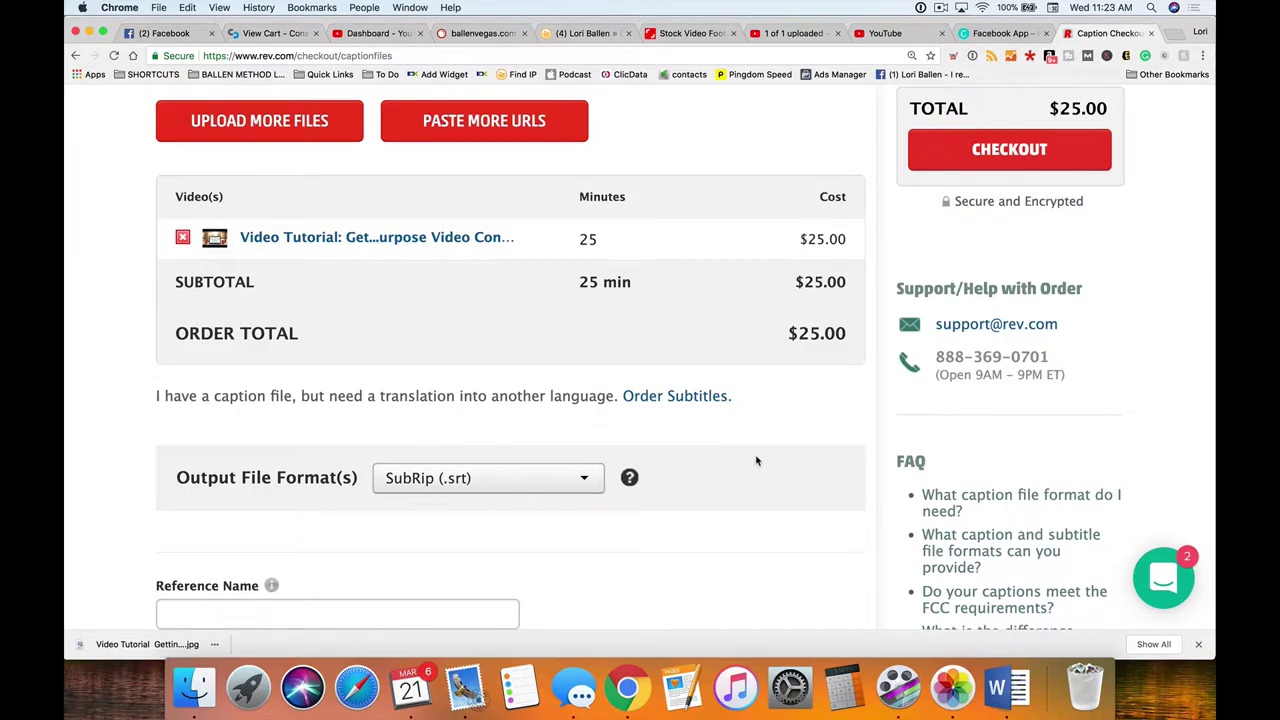
scroll(756, 460, "up", 5)
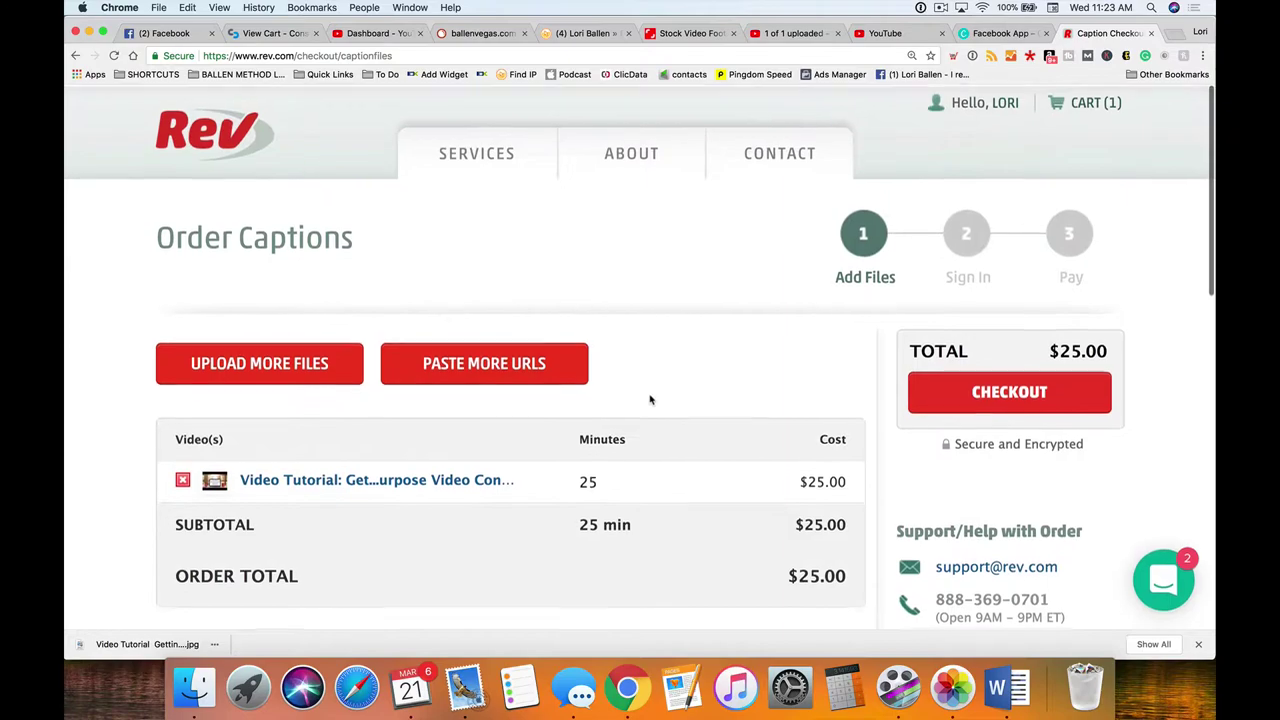
scroll(649, 399, "down", 3)
scroll(650, 400, "down", 10)
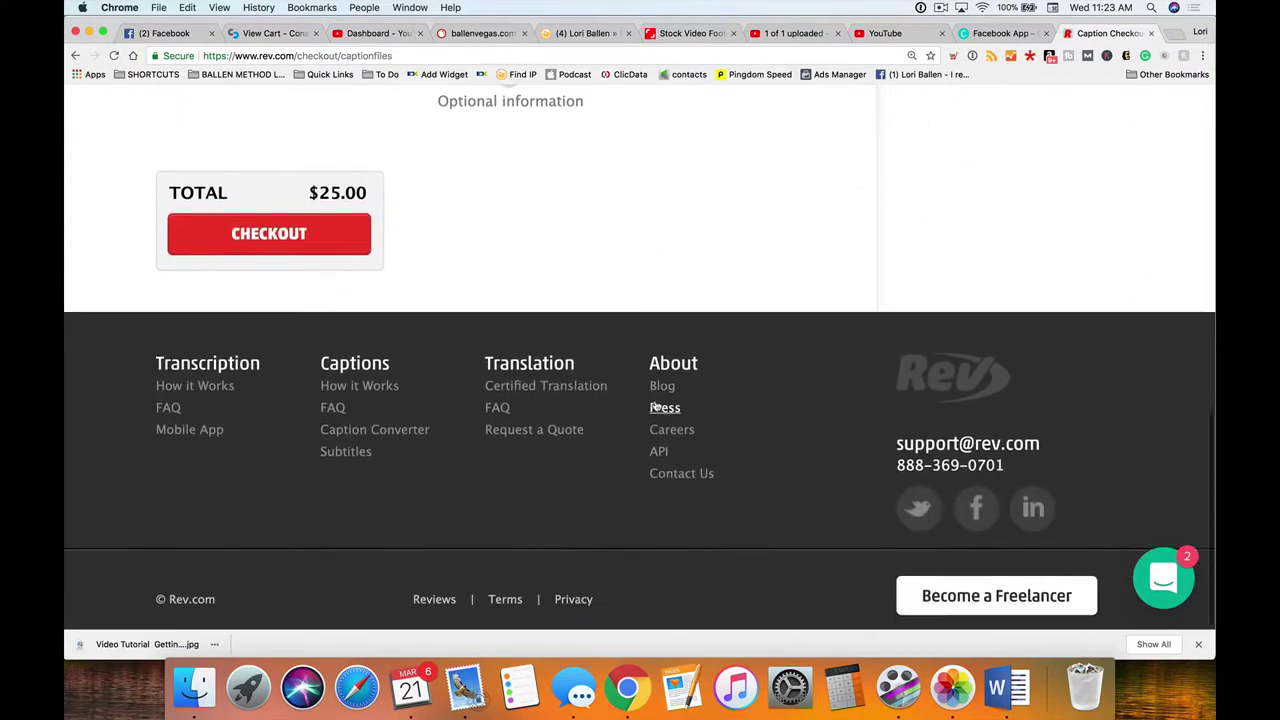
scroll(712, 407, "up", 9)
scroll(849, 134, "up", 3)
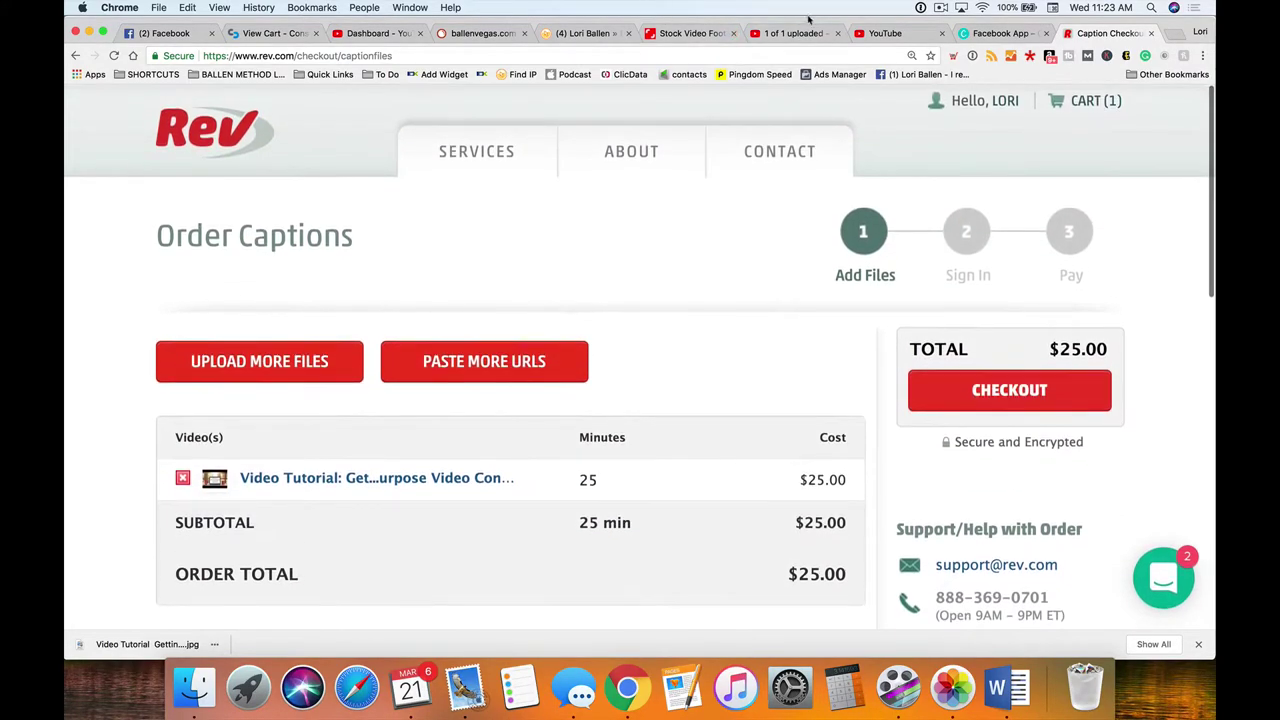
Open the tutorial video's Subtitles/CC page from its Info & Settings edit tab.
left_click(787, 33)
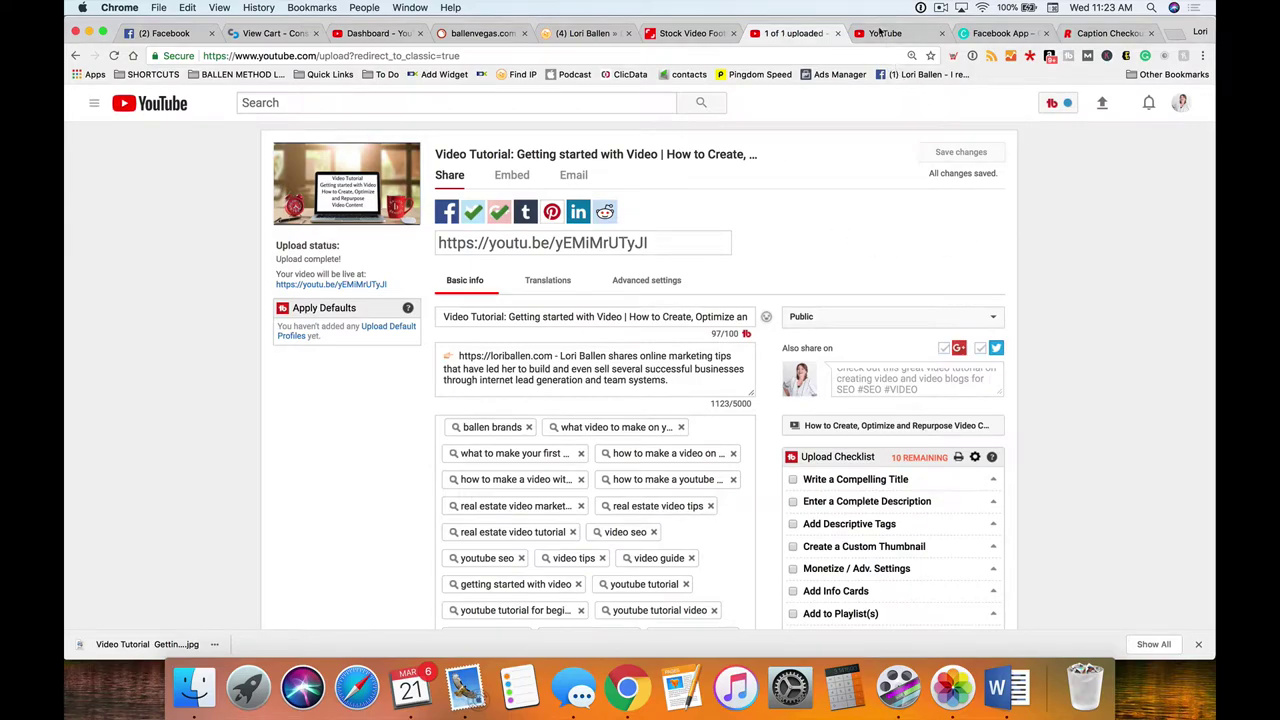
left_click(880, 35)
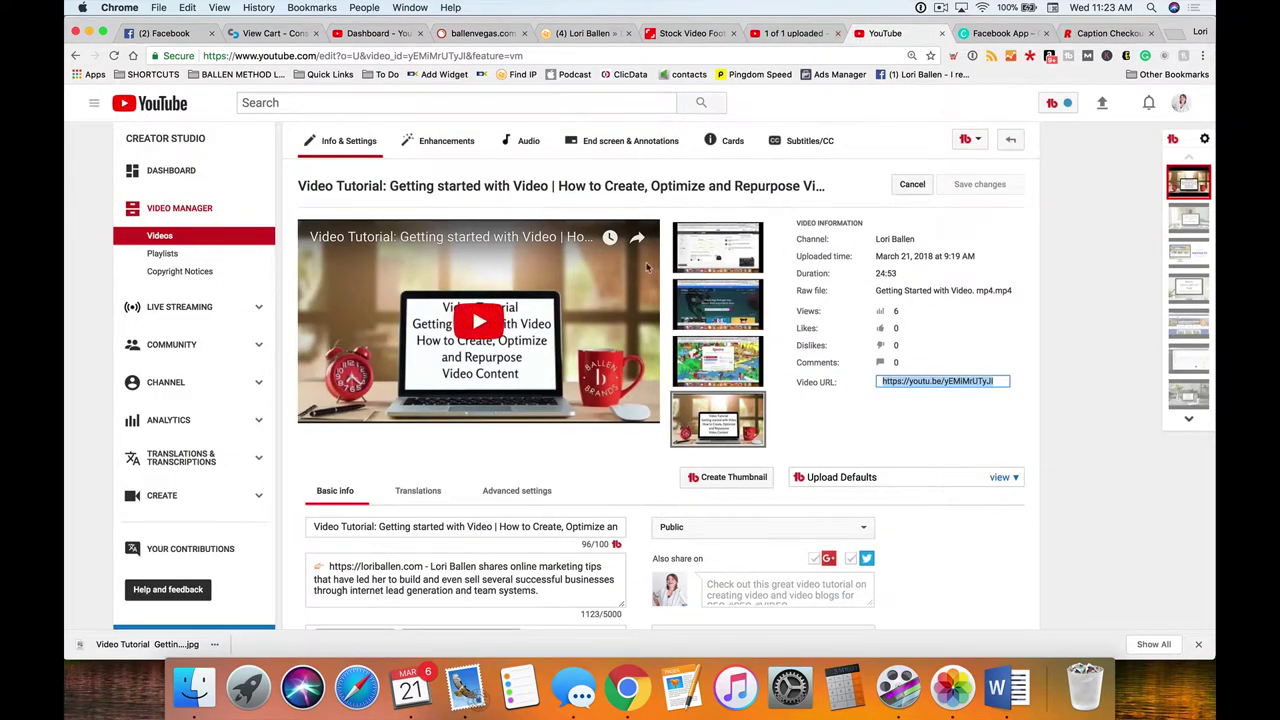
scroll(857, 403, "down", 2)
scroll(857, 403, "down", 3)
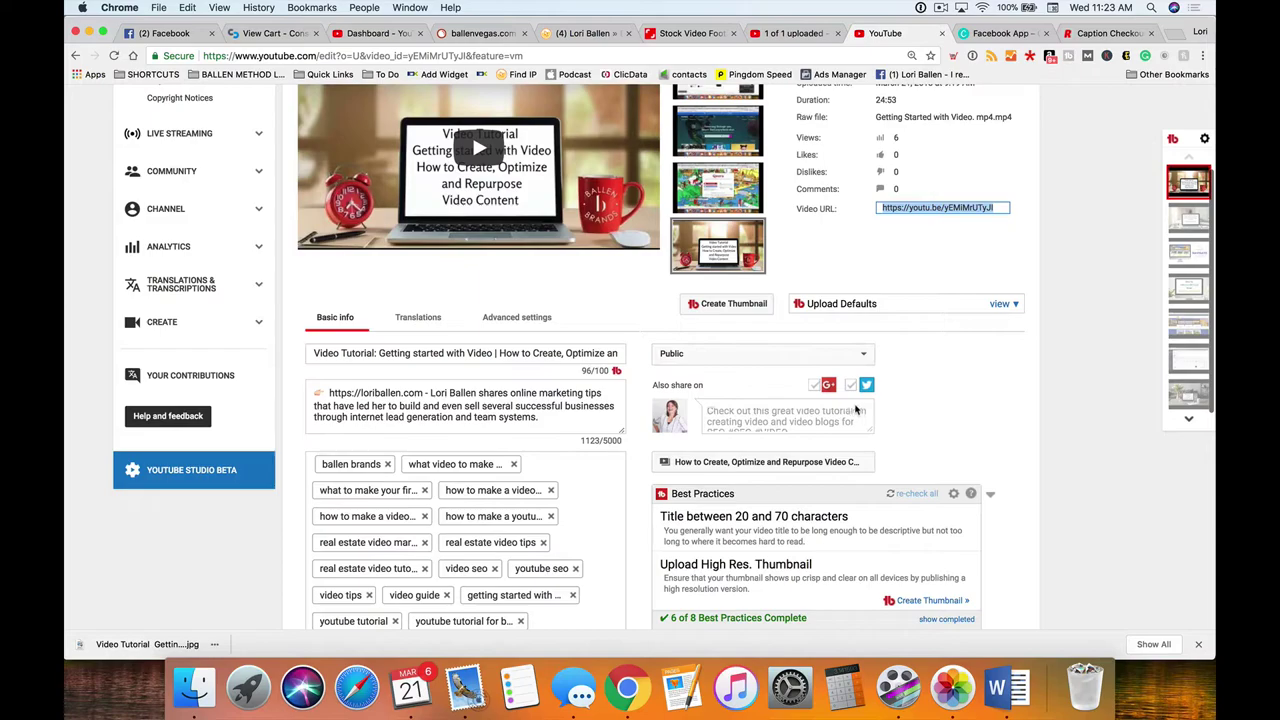
scroll(920, 400, "up", 3)
scroll(938, 398, "up", 3)
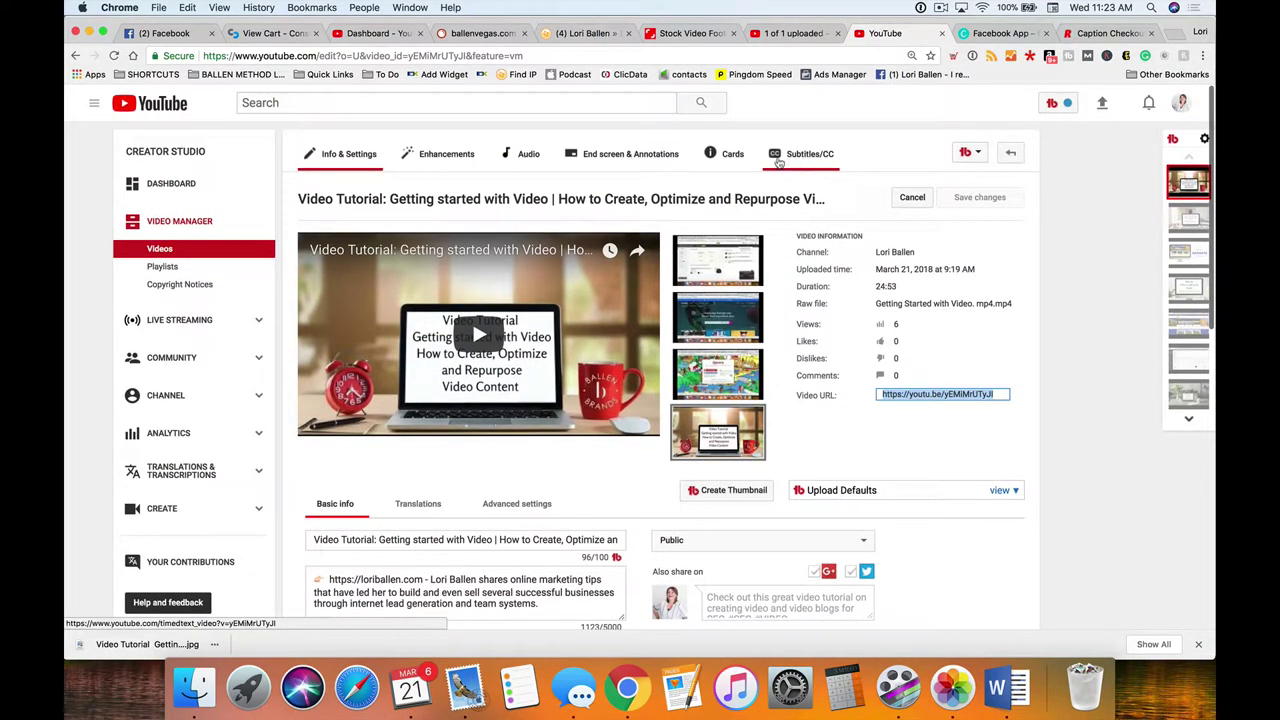
left_click(820, 161)
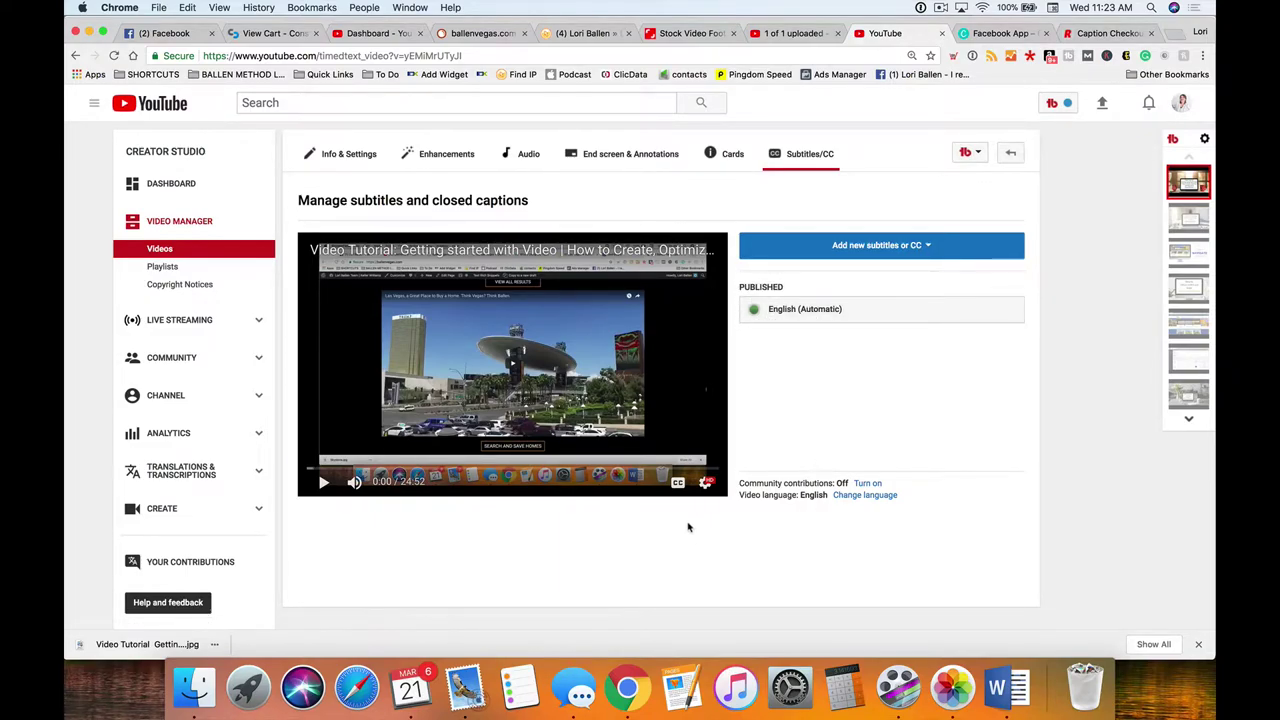
Play the video with captions on to check them, then open the English (Automatic) track.
left_click(677, 485)
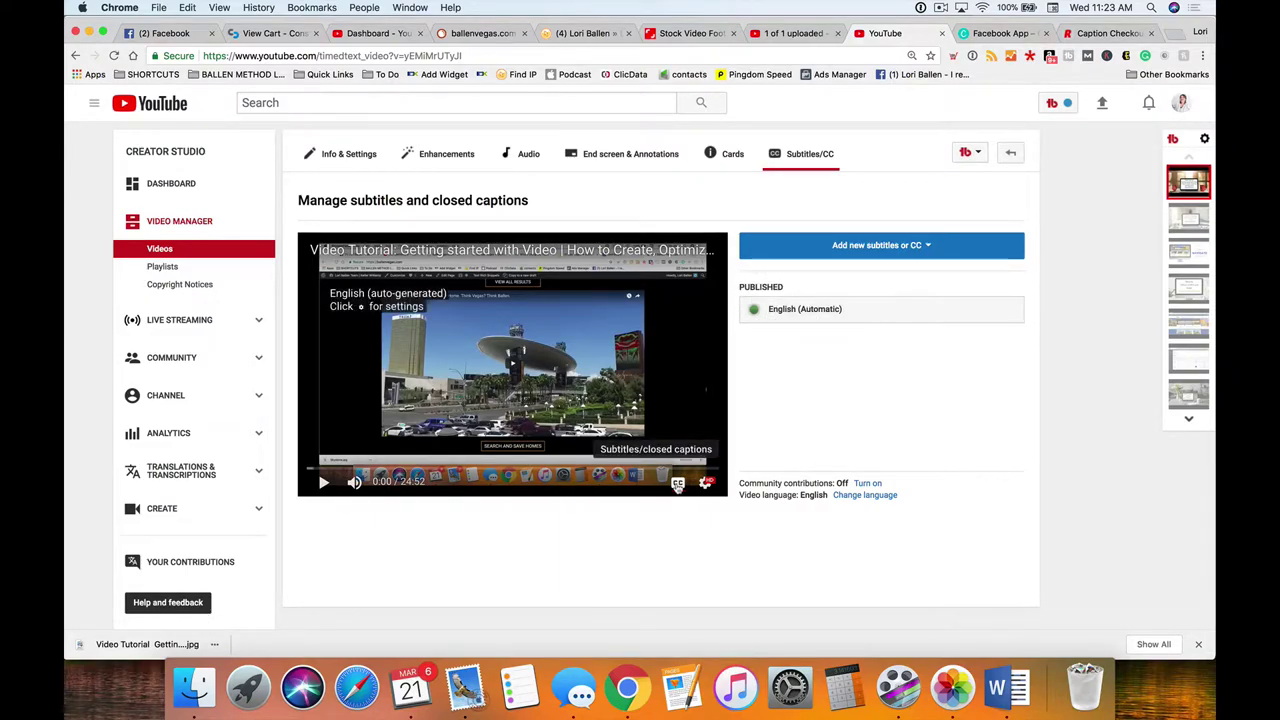
right_click(322, 483)
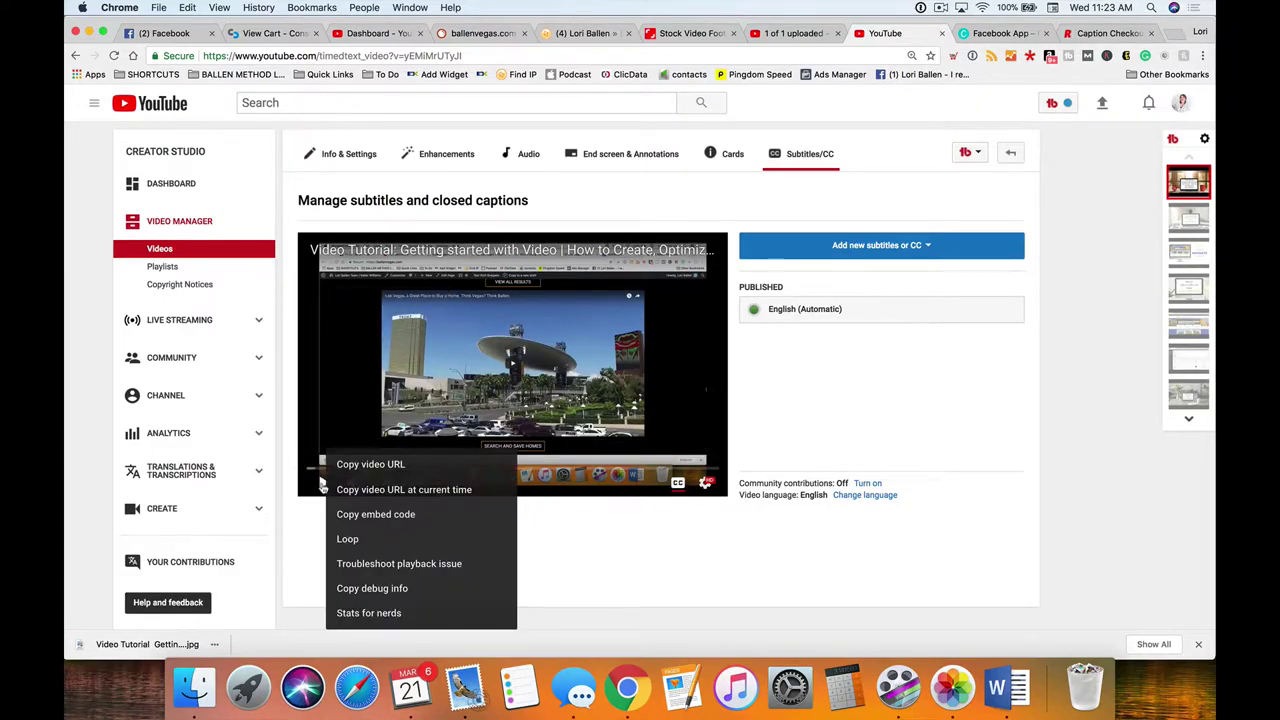
left_click(322, 483)
left_click(323, 483)
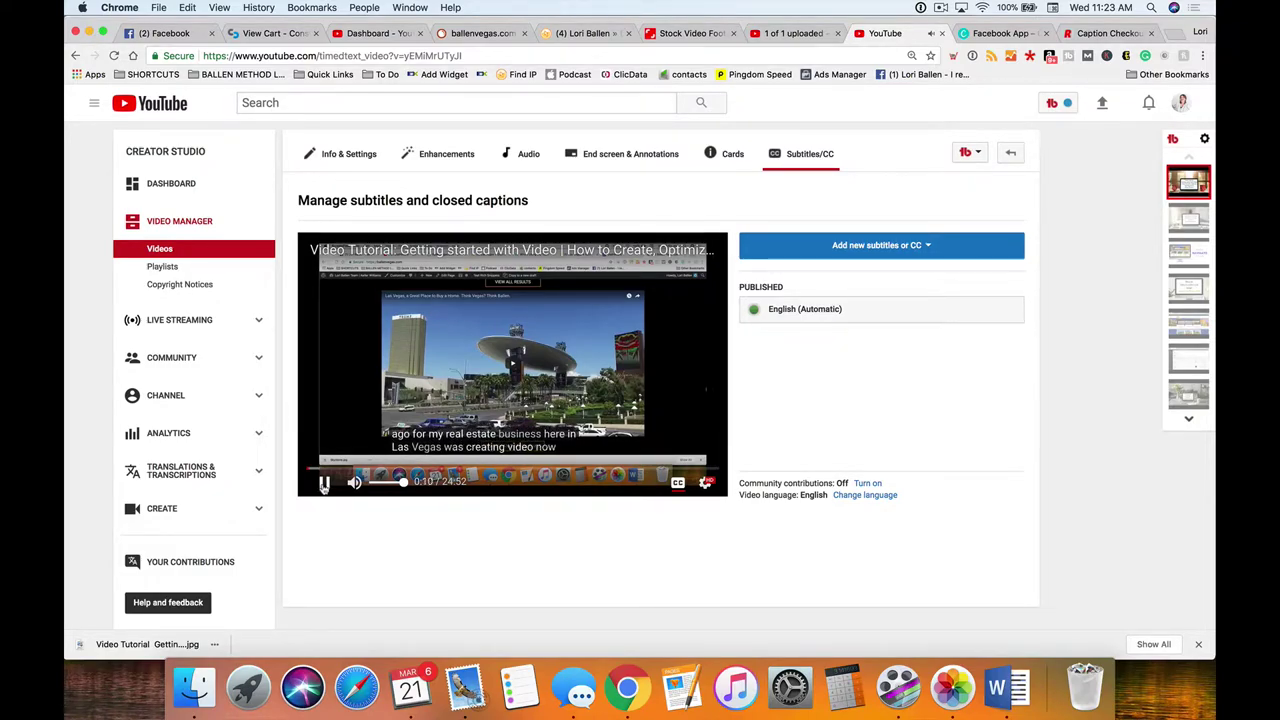
left_click(323, 483)
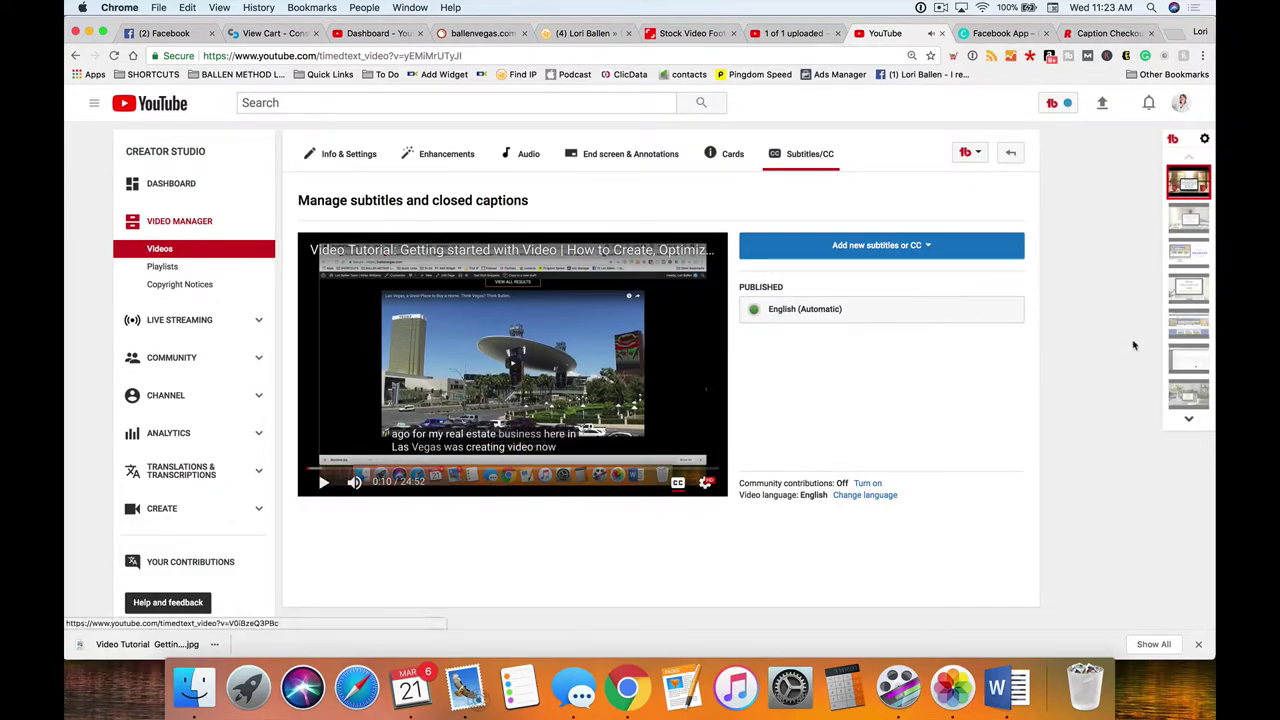
left_click(793, 312)
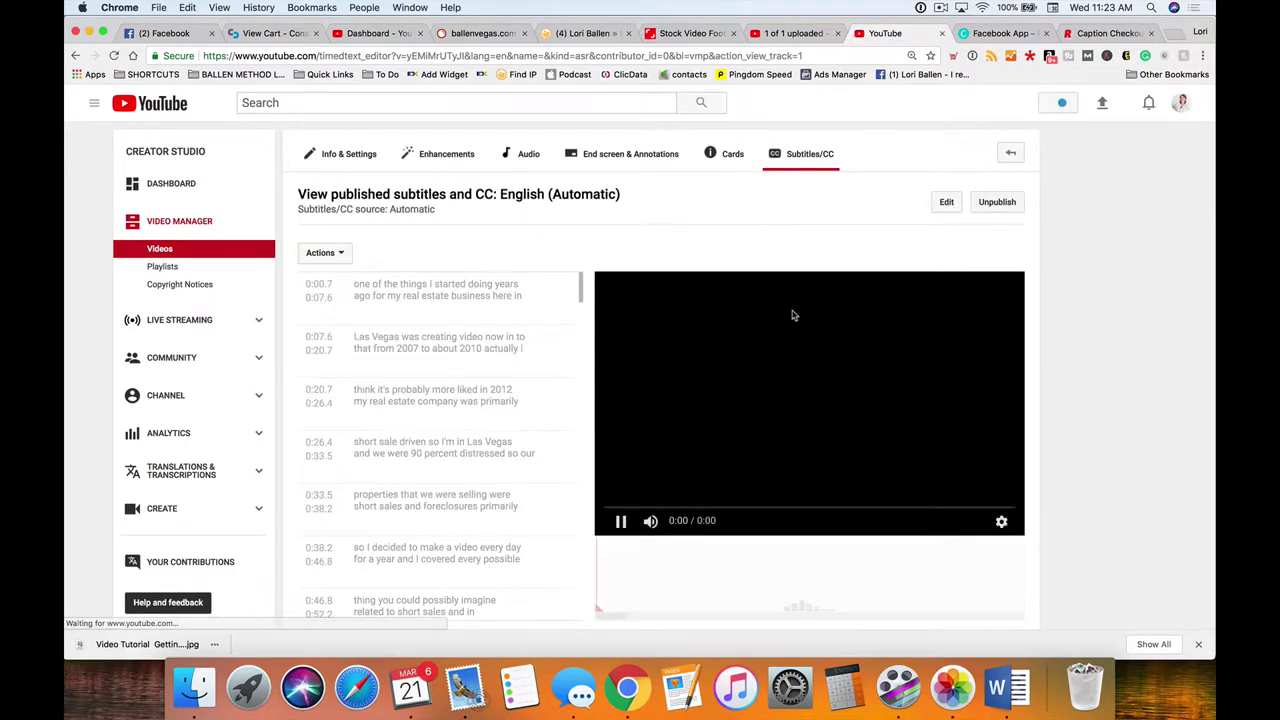
Open the English (Automatic) captions as an editable 'Transcribe and set timings' draft.
left_click(1000, 203)
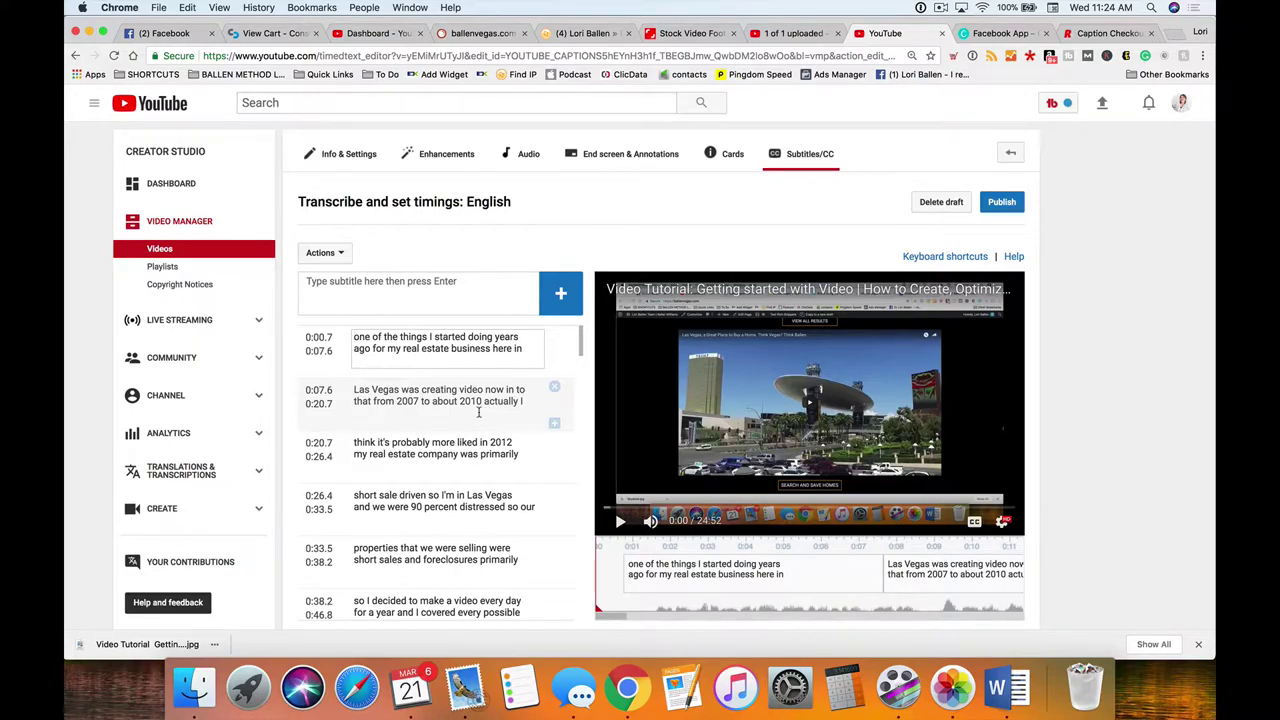
scroll(479, 412, "down", 5)
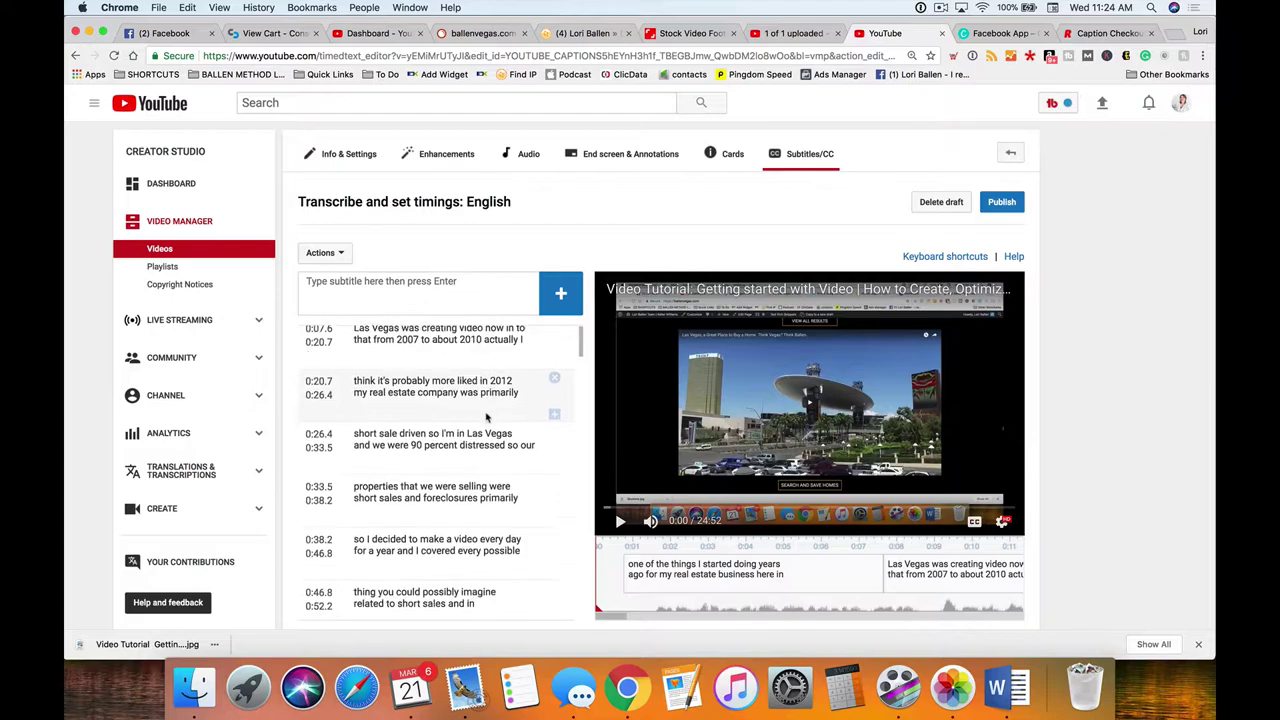
scroll(487, 417, "down", 7)
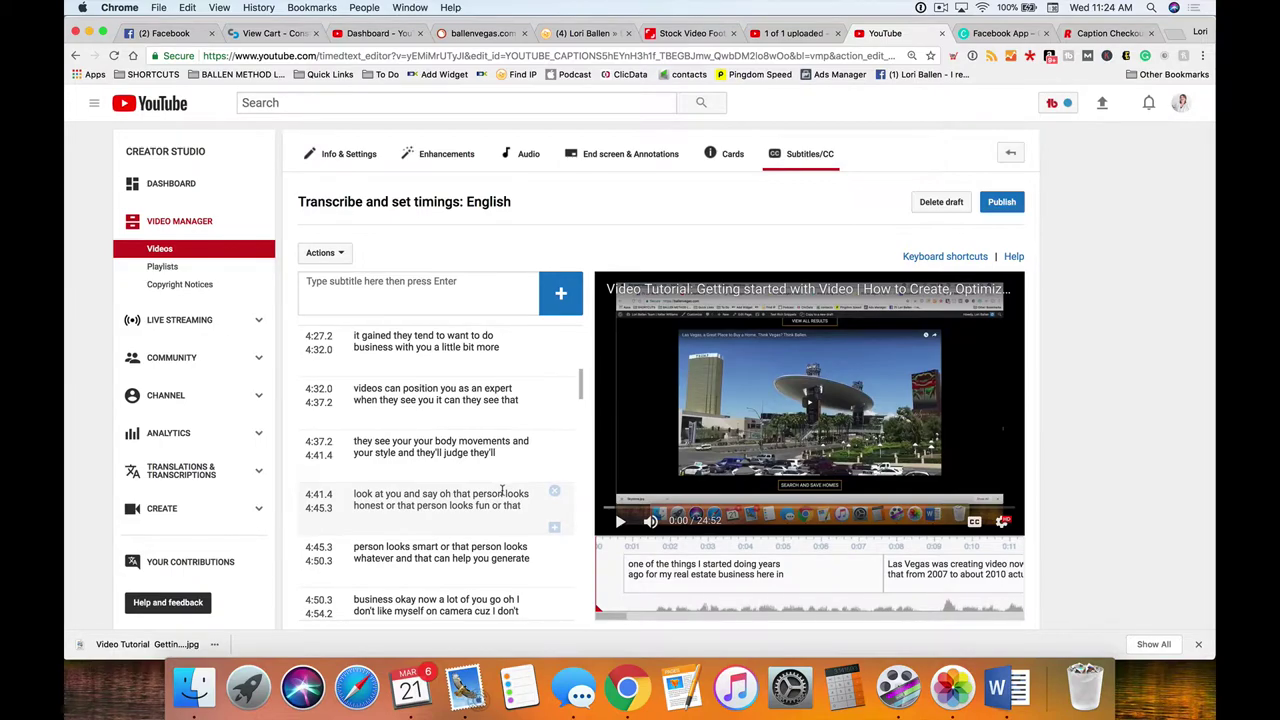
scroll(505, 488, "down", 10)
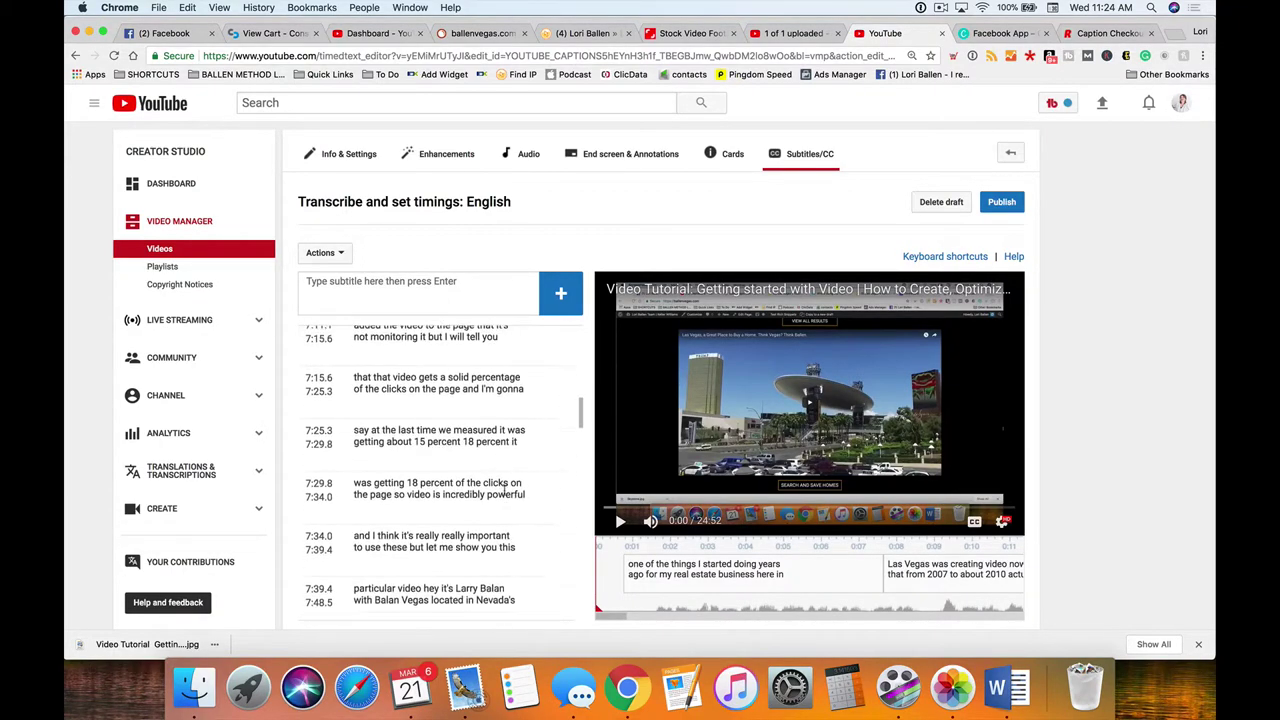
scroll(505, 490, "down", 15)
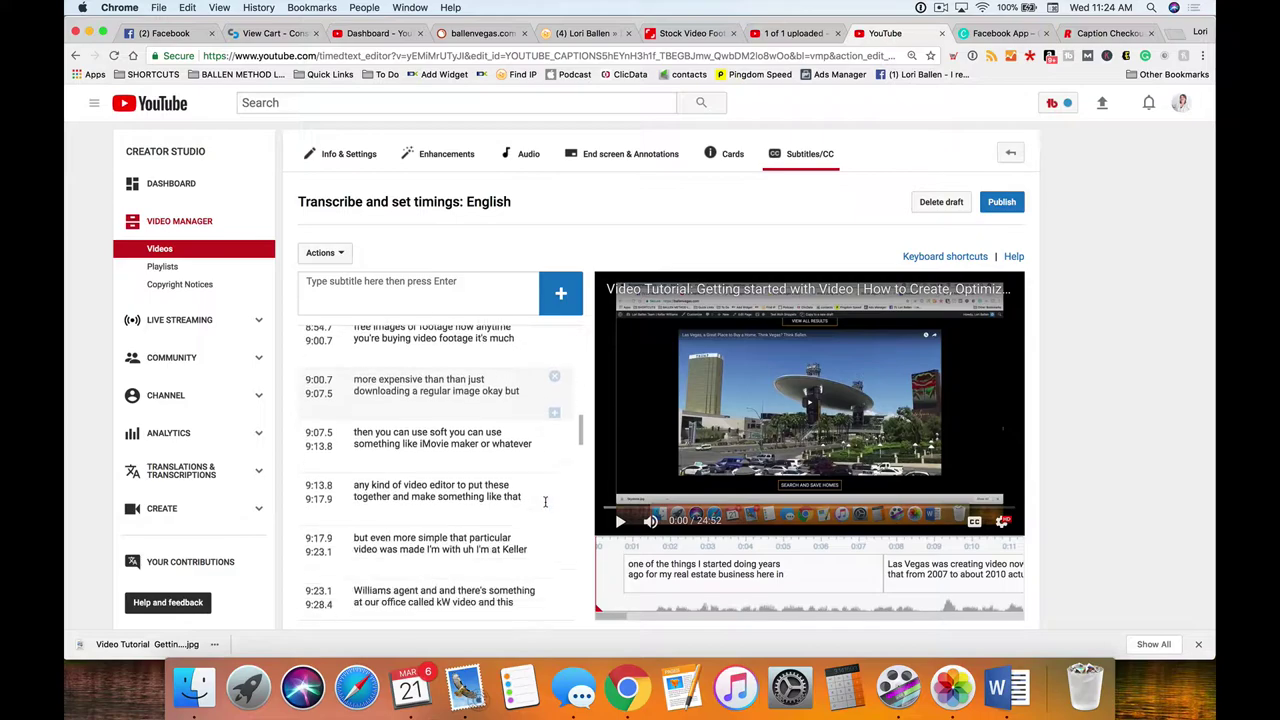
Review the draft caption list through to 24:52.4 and back to the top.
left_click_drag(581, 443, 583, 636)
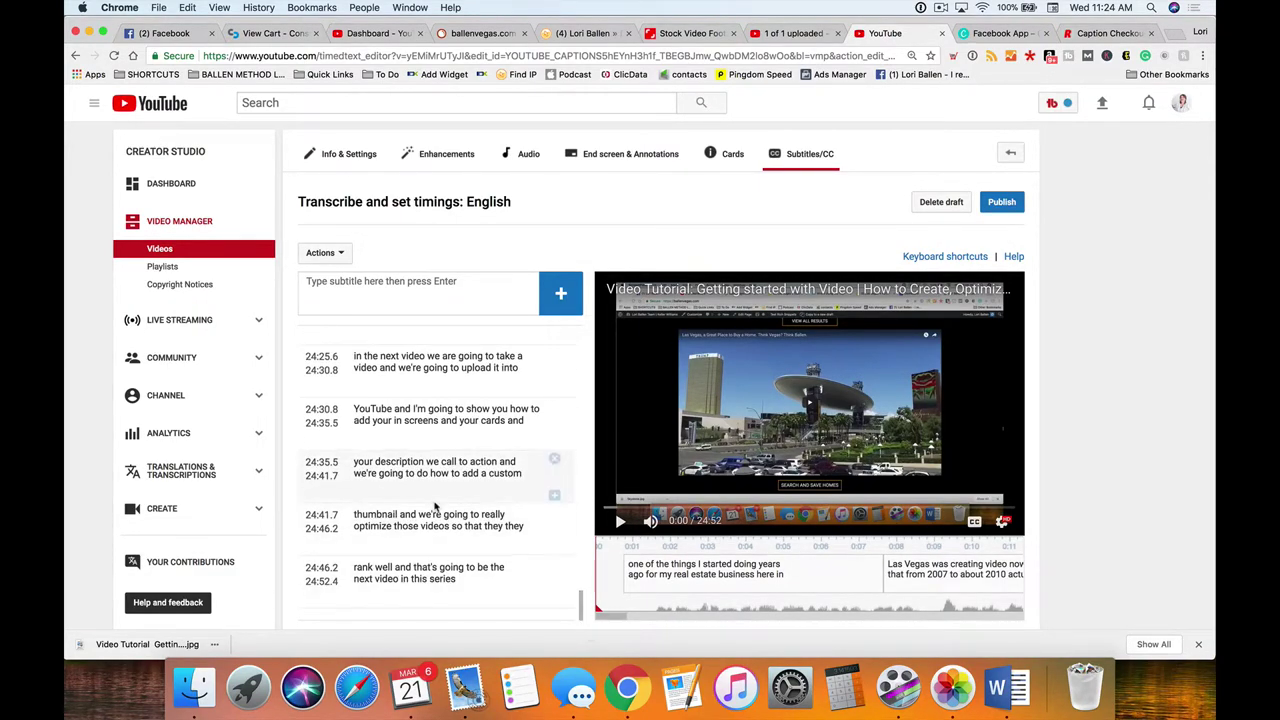
scroll(460, 510, "down", 2)
scroll(466, 513, "down", 1)
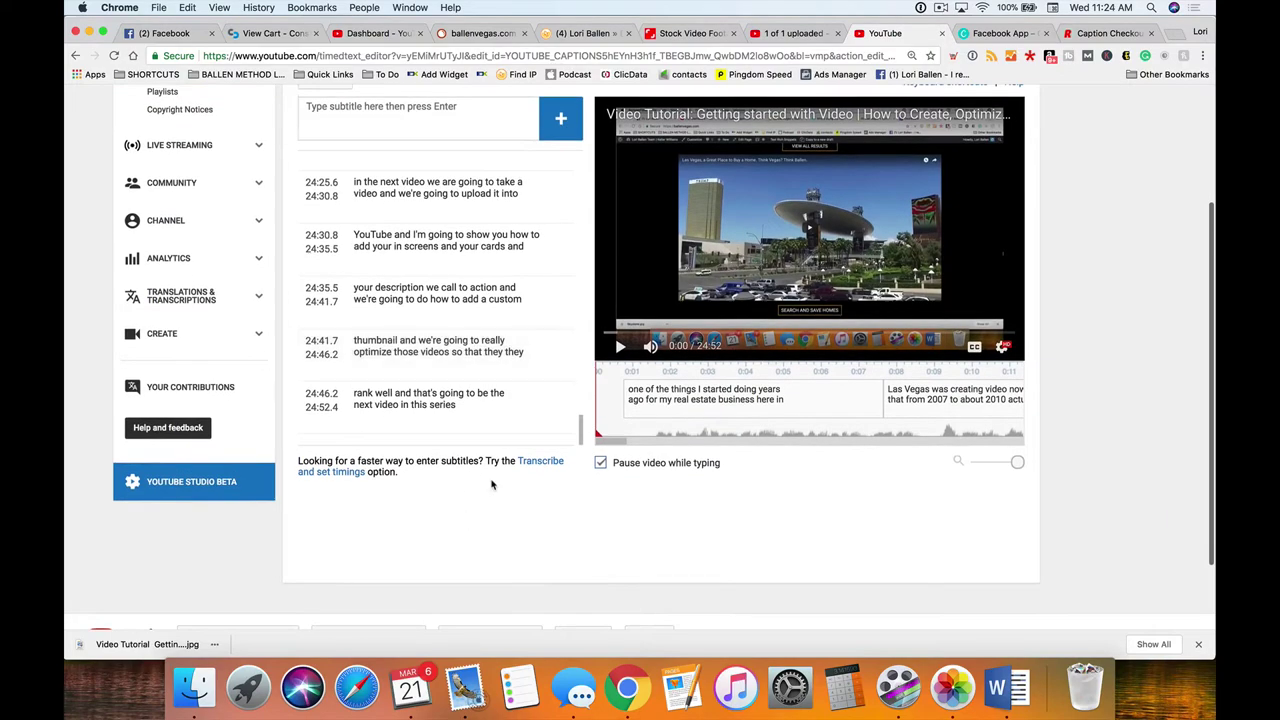
scroll(430, 408, "up", 2)
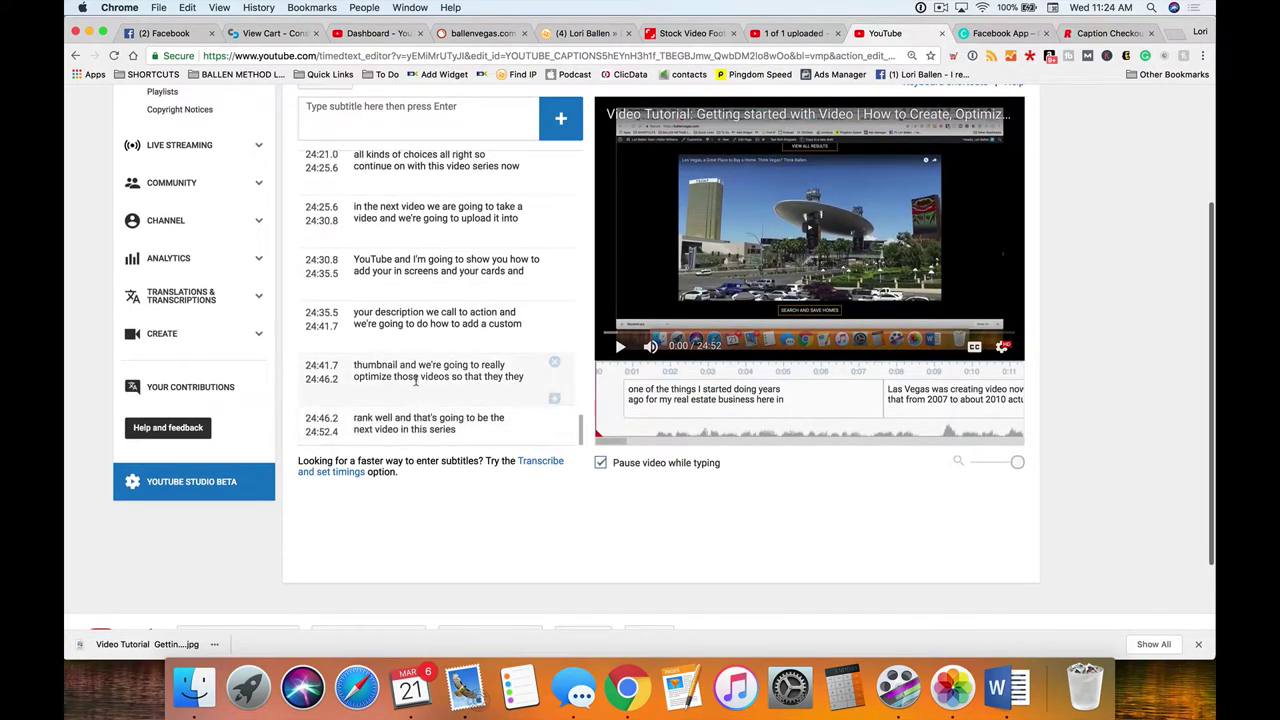
scroll(445, 392, "up", 4)
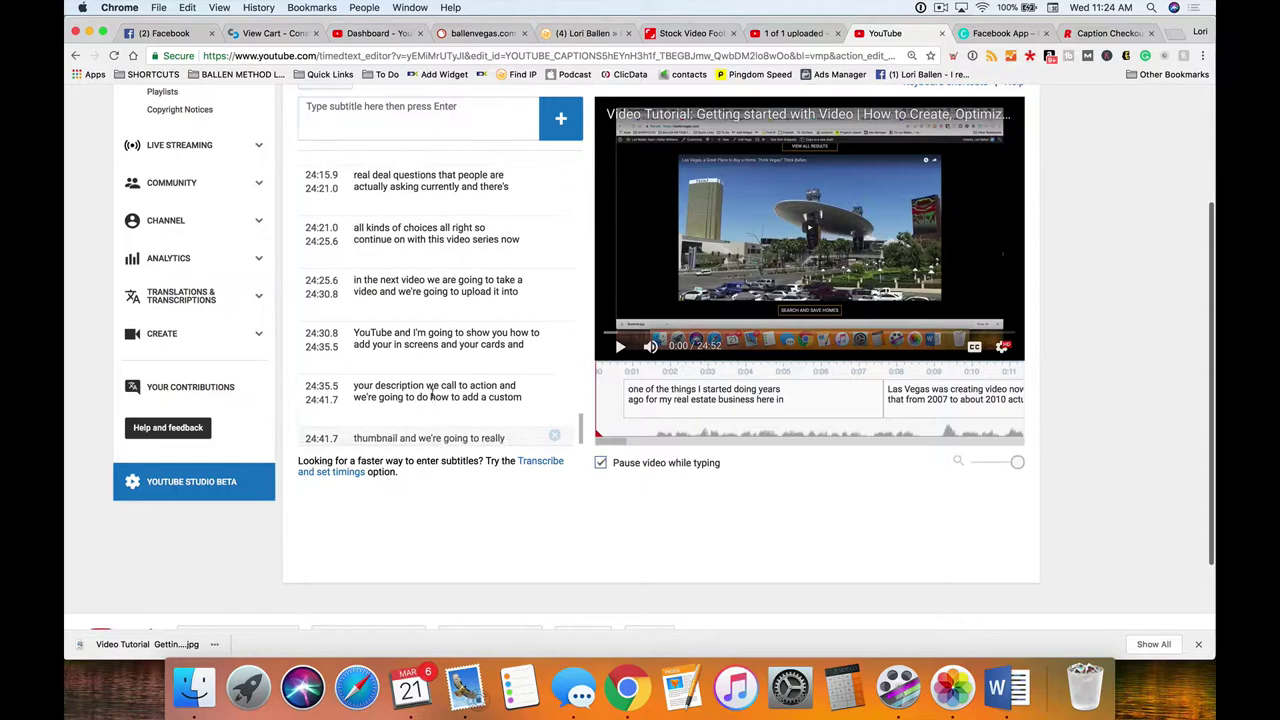
scroll(432, 393, "up", 10)
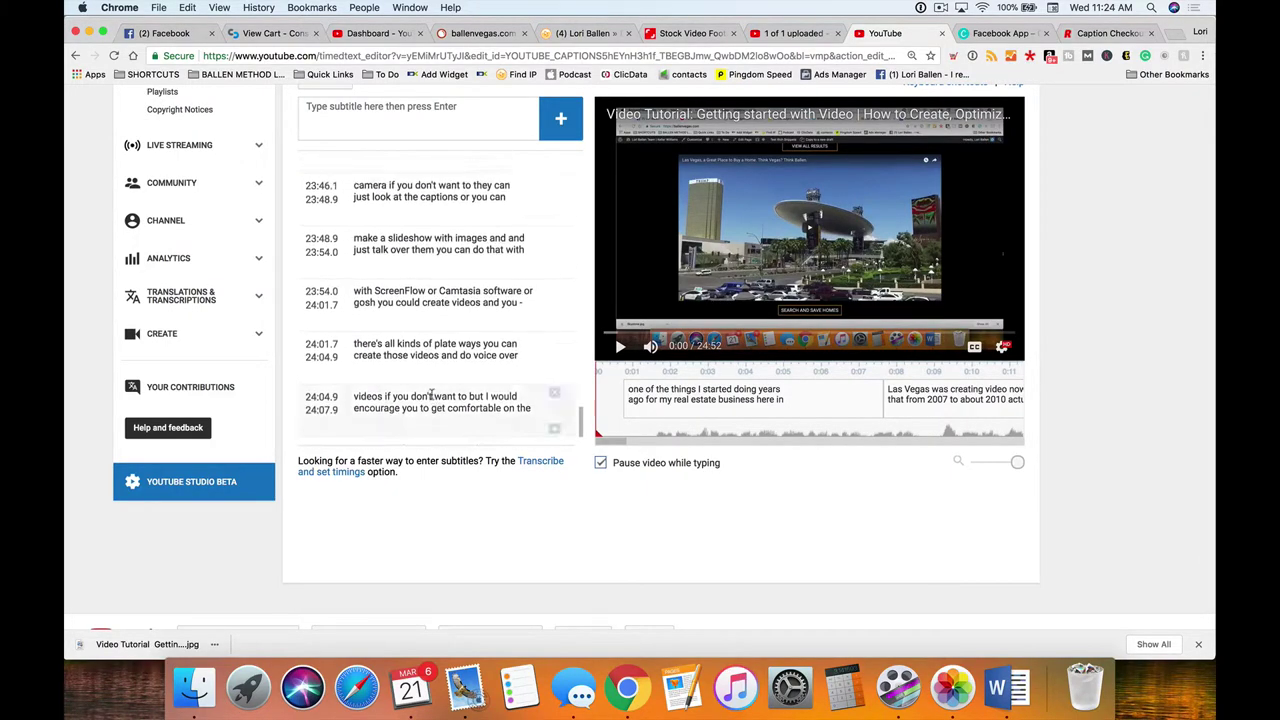
scroll(432, 395, "up", 20)
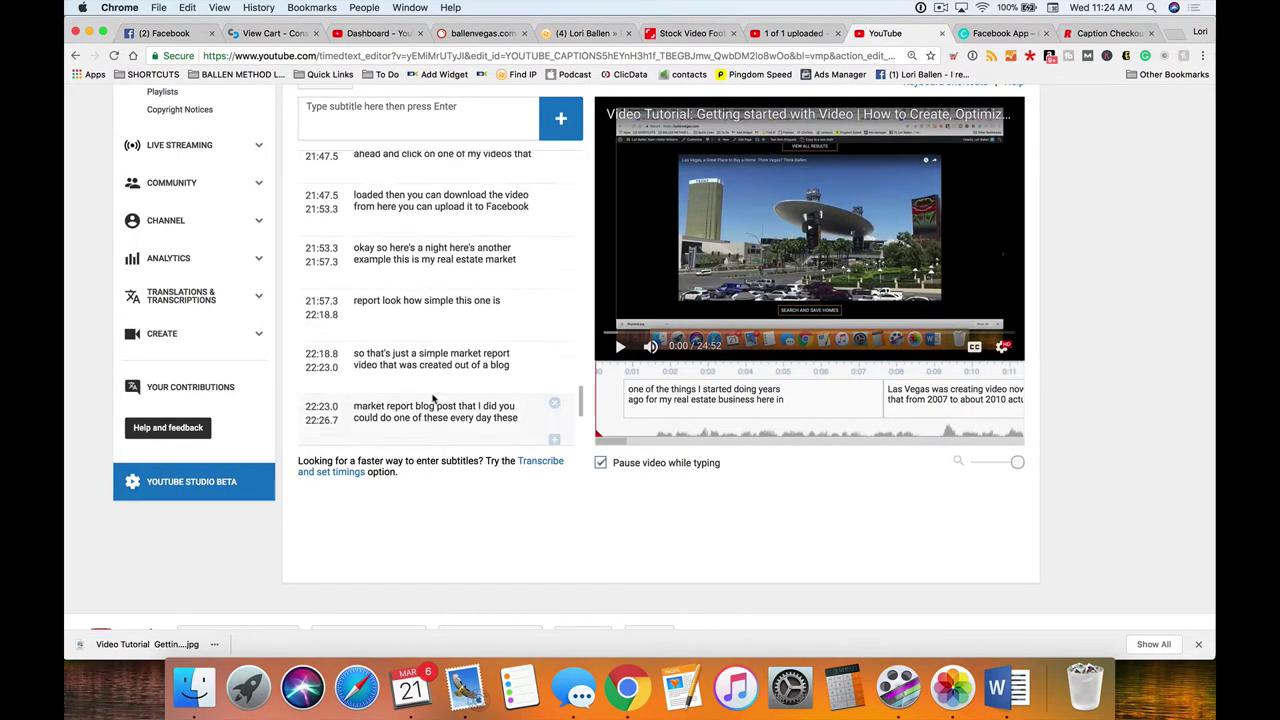
scroll(920, 445, "up", 4)
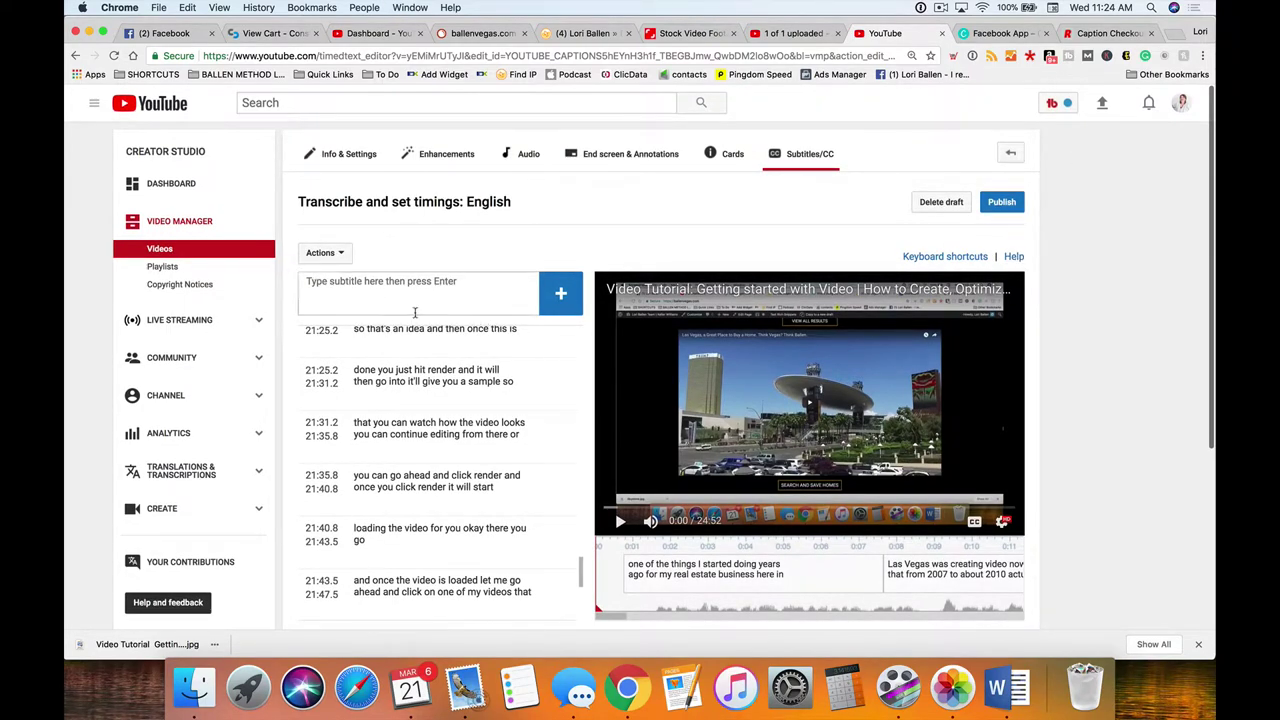
scroll(482, 416, "up", 10)
scroll(482, 416, "up", 20)
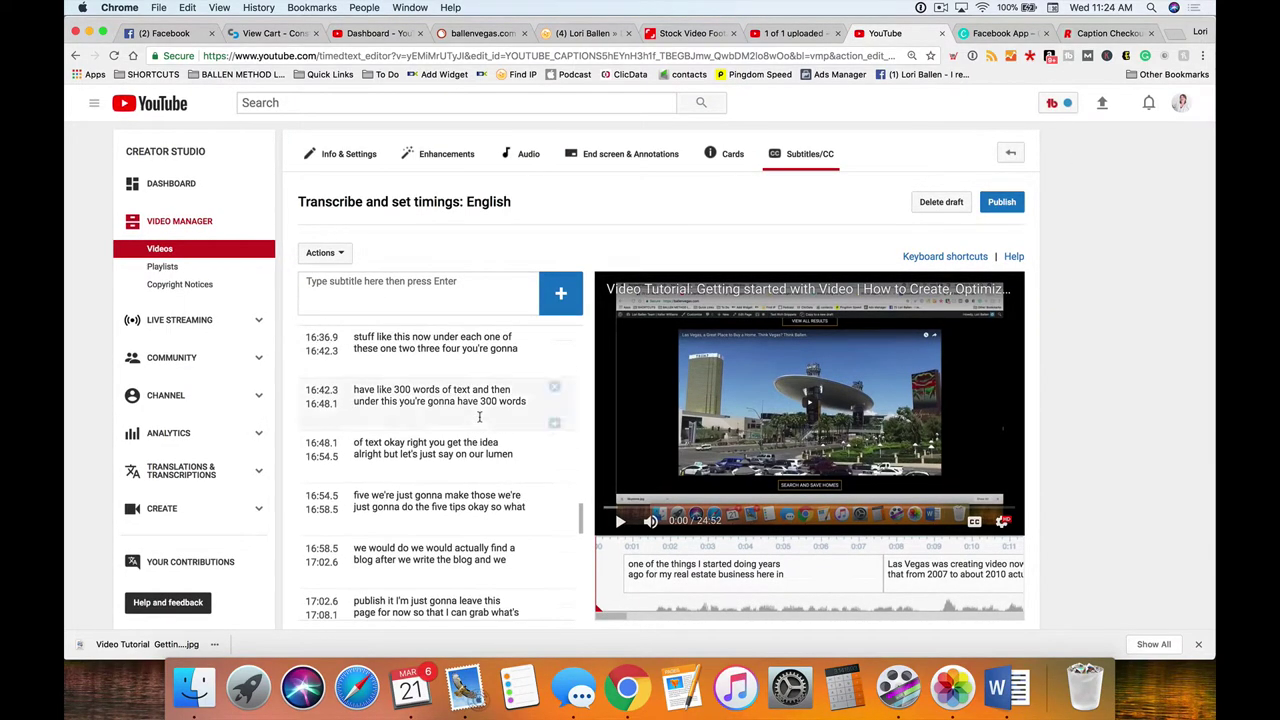
Search the captions for 'bal' and correct the misheard brand name in the 6:17.6 caption.
key("super+f")
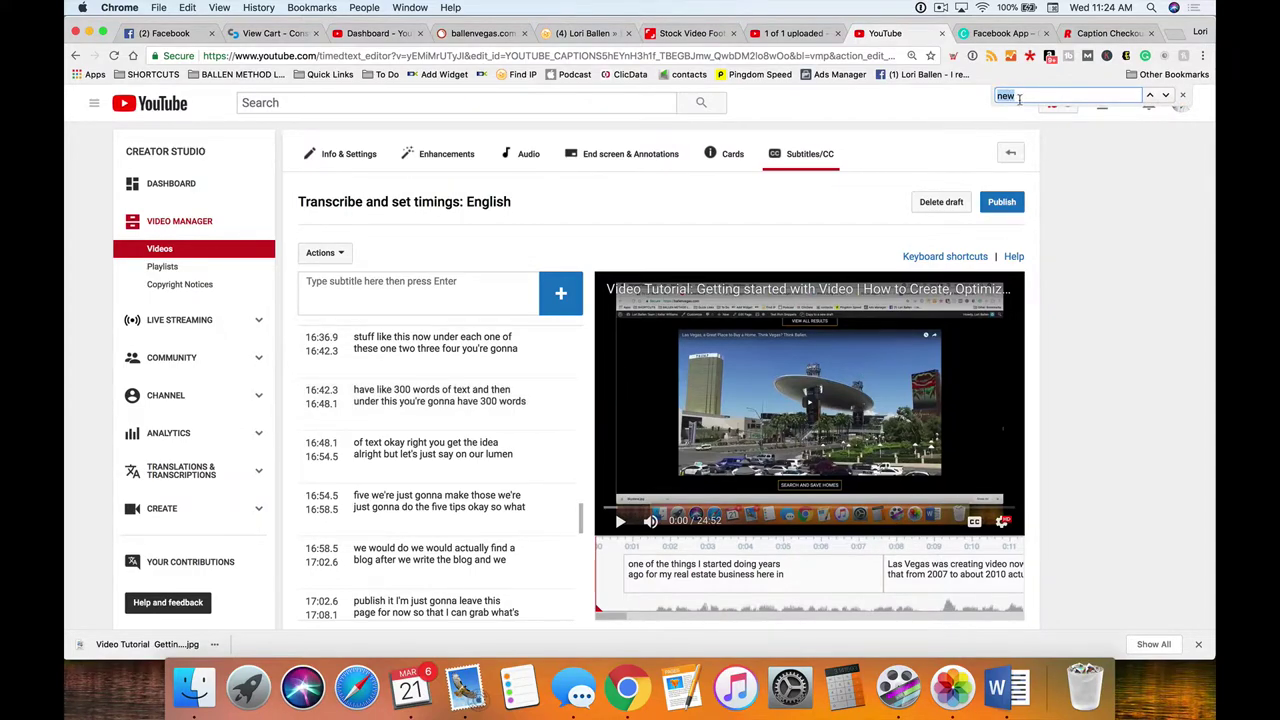
type("bal")
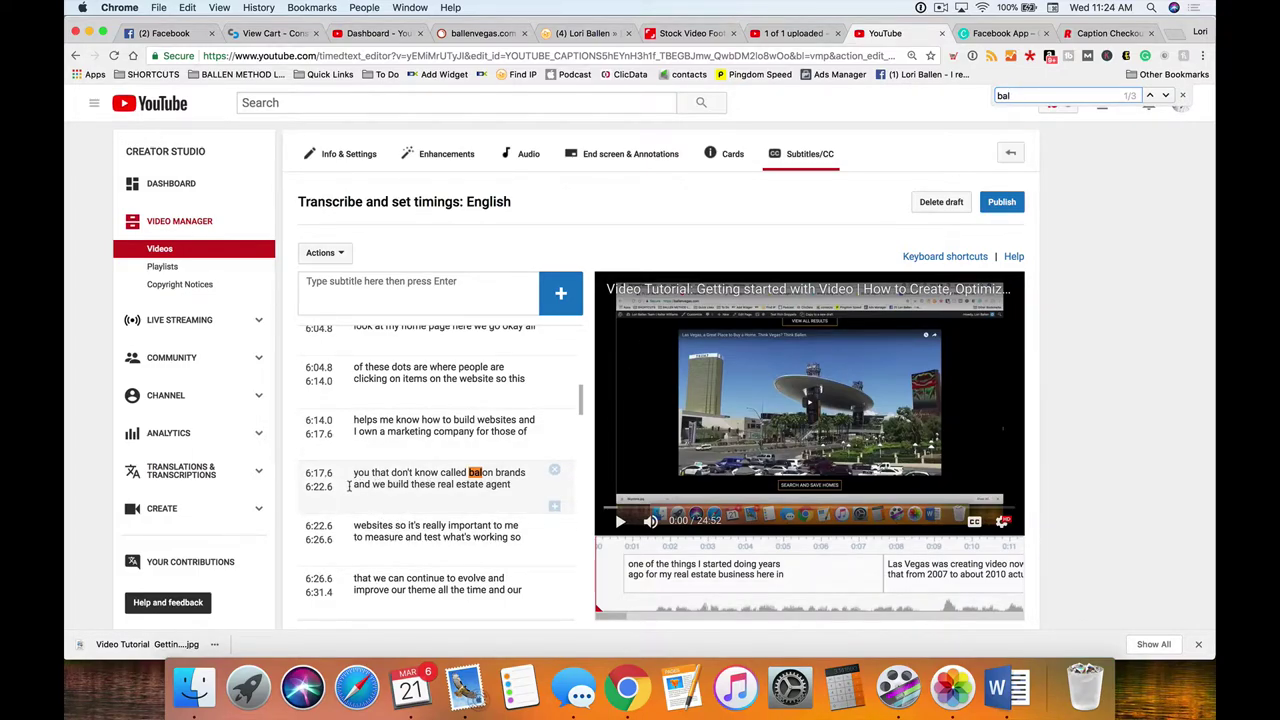
left_click(437, 471)
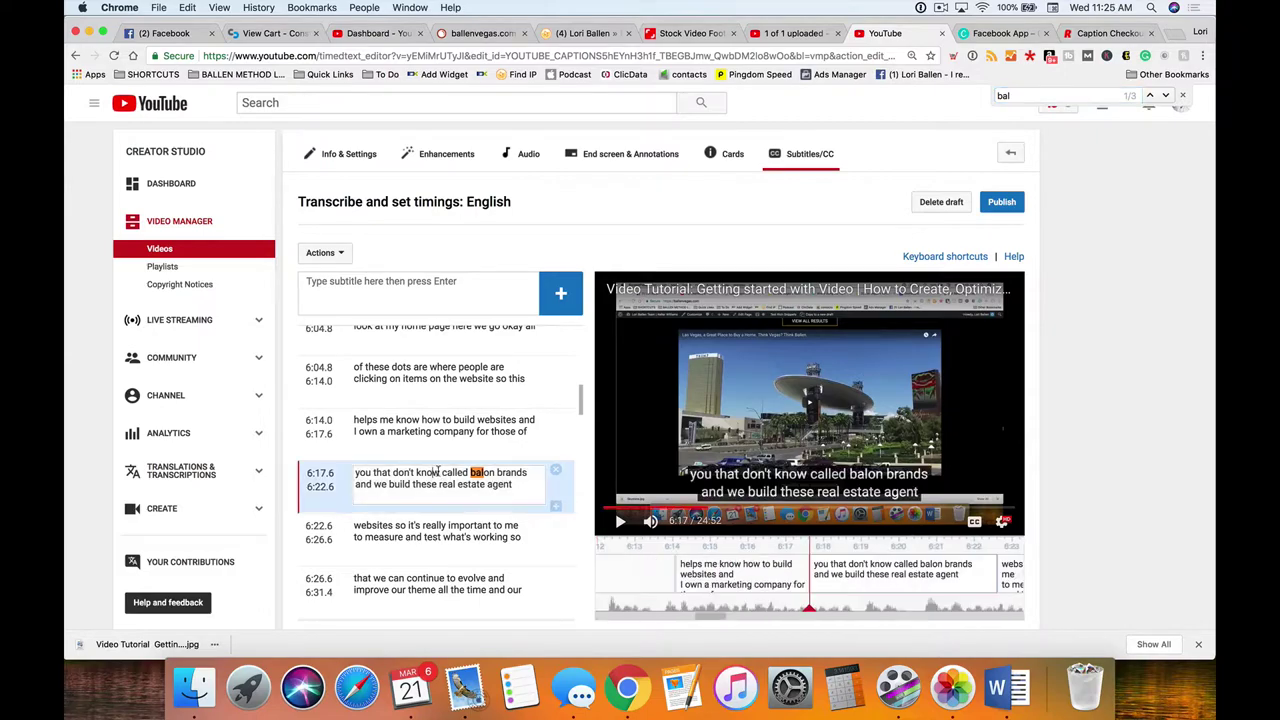
double_click(494, 472)
type("Ballen")
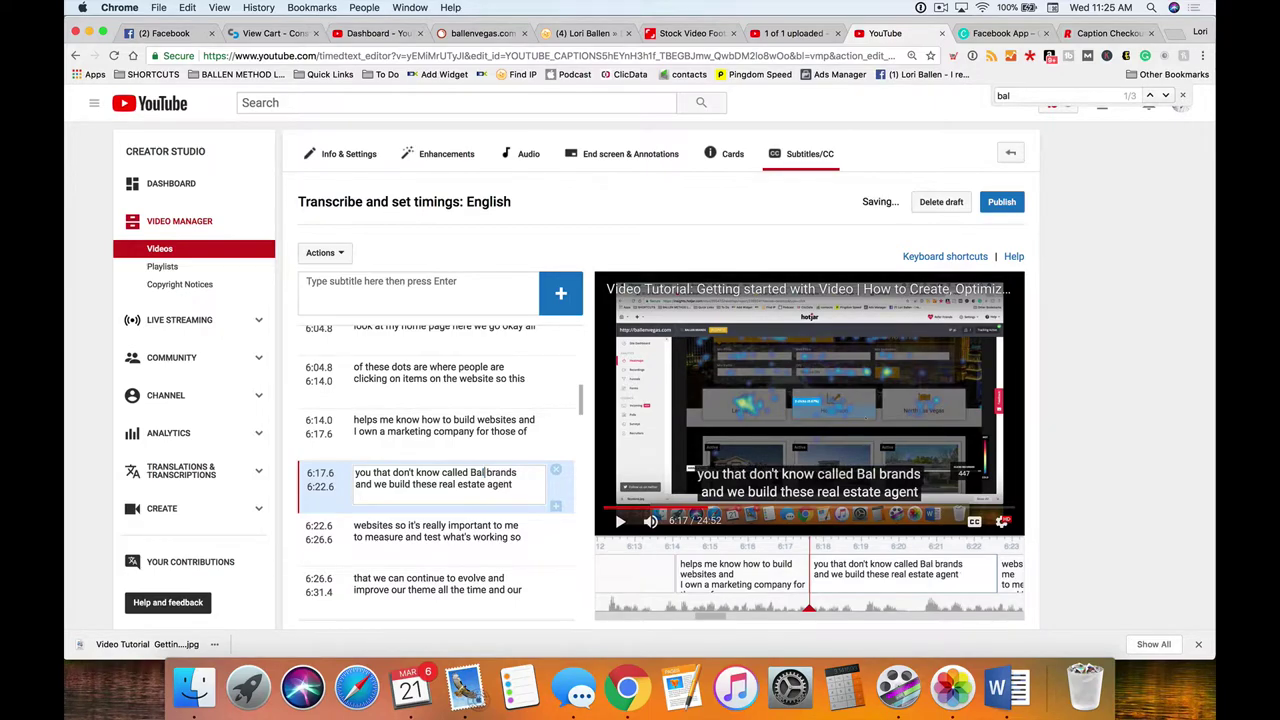
key("BackSpace")
type("B")
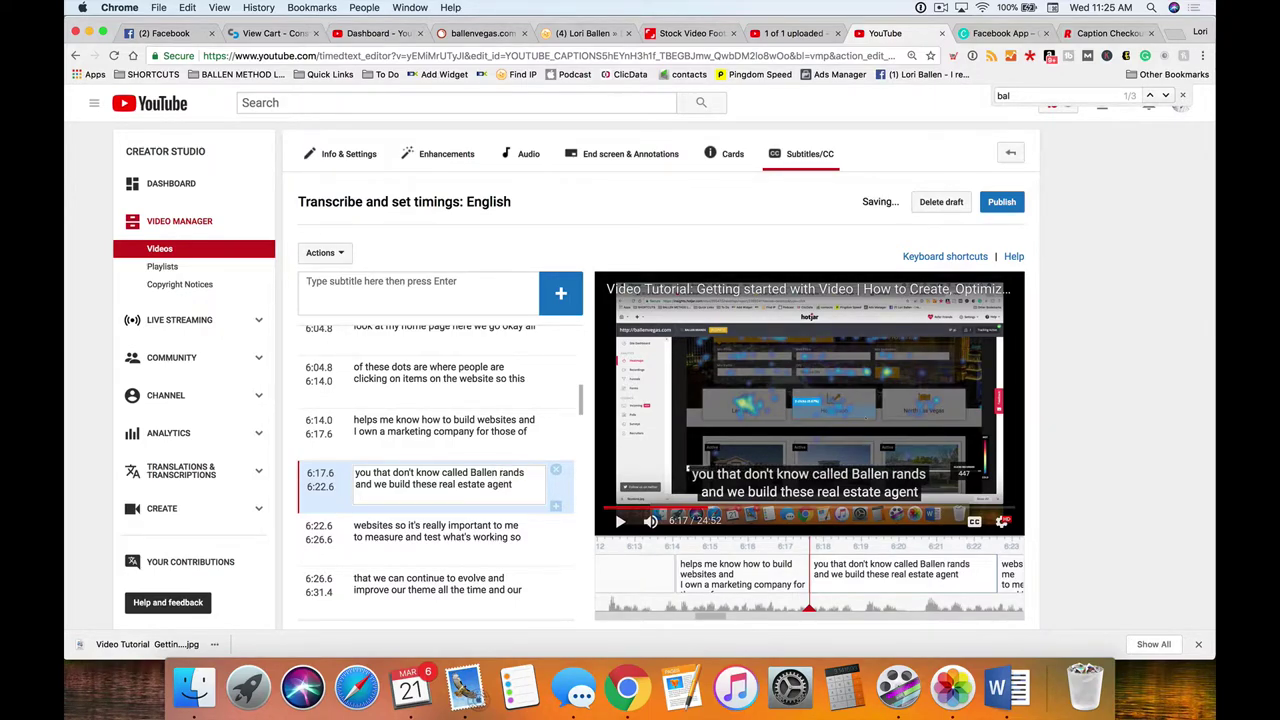
left_click(1000, 33)
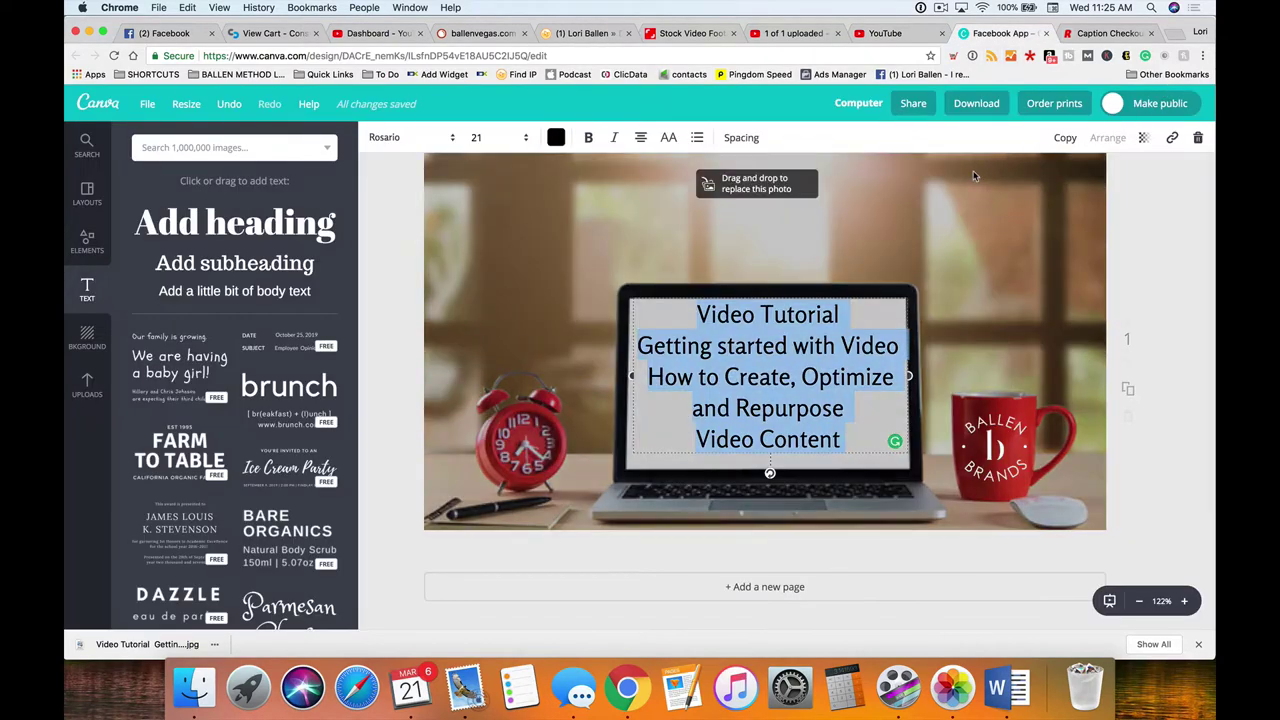
left_click(890, 34)
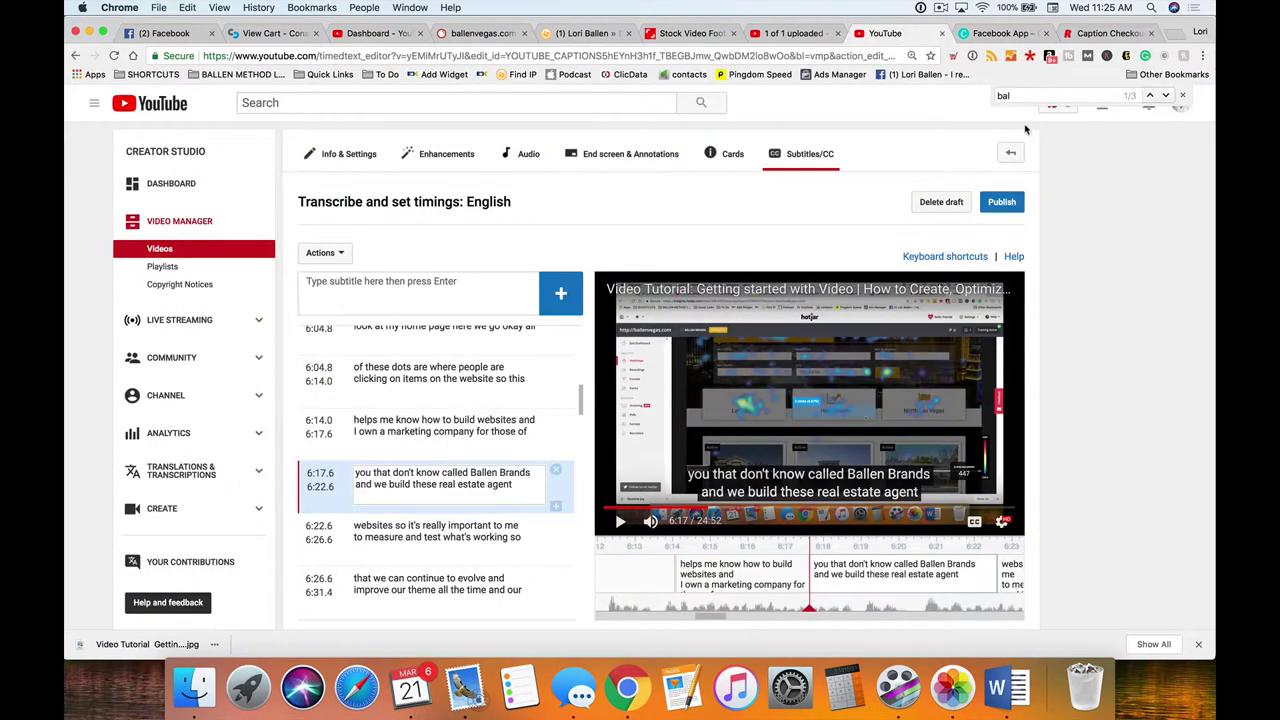
Correct the presenter's name and website spelling in the 7:39.4 caption.
left_click(1166, 96)
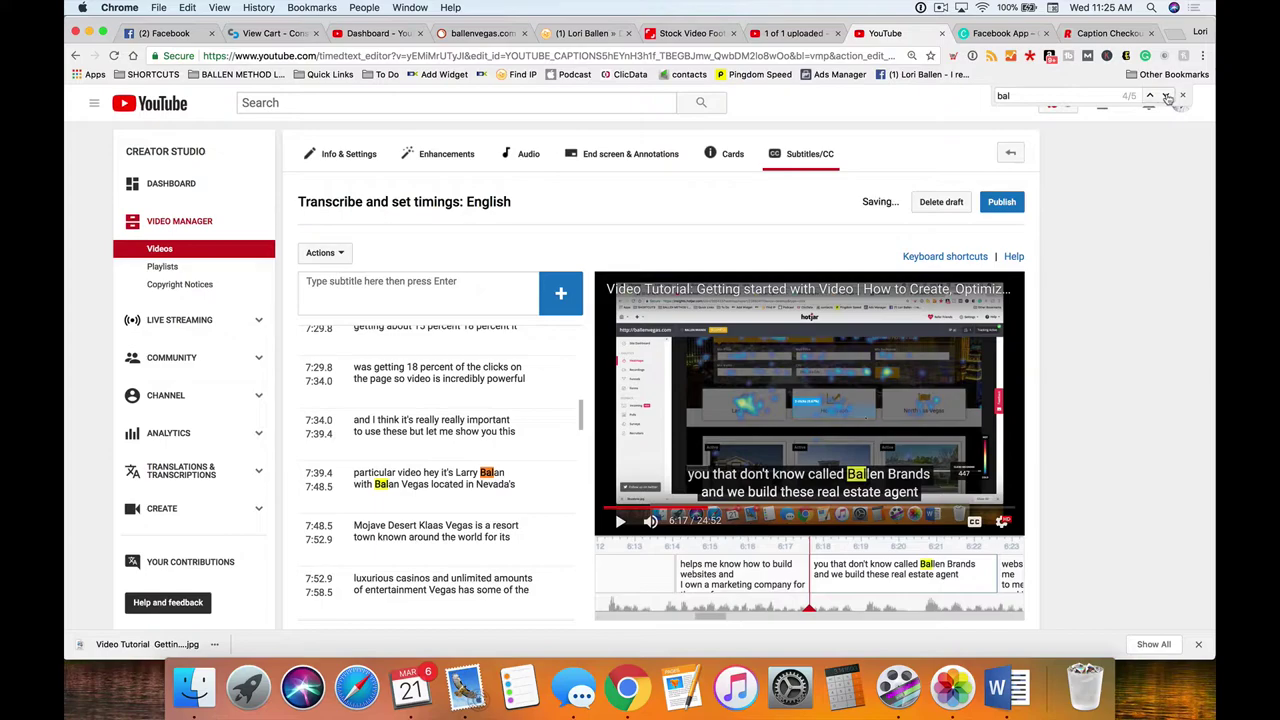
left_click(411, 473)
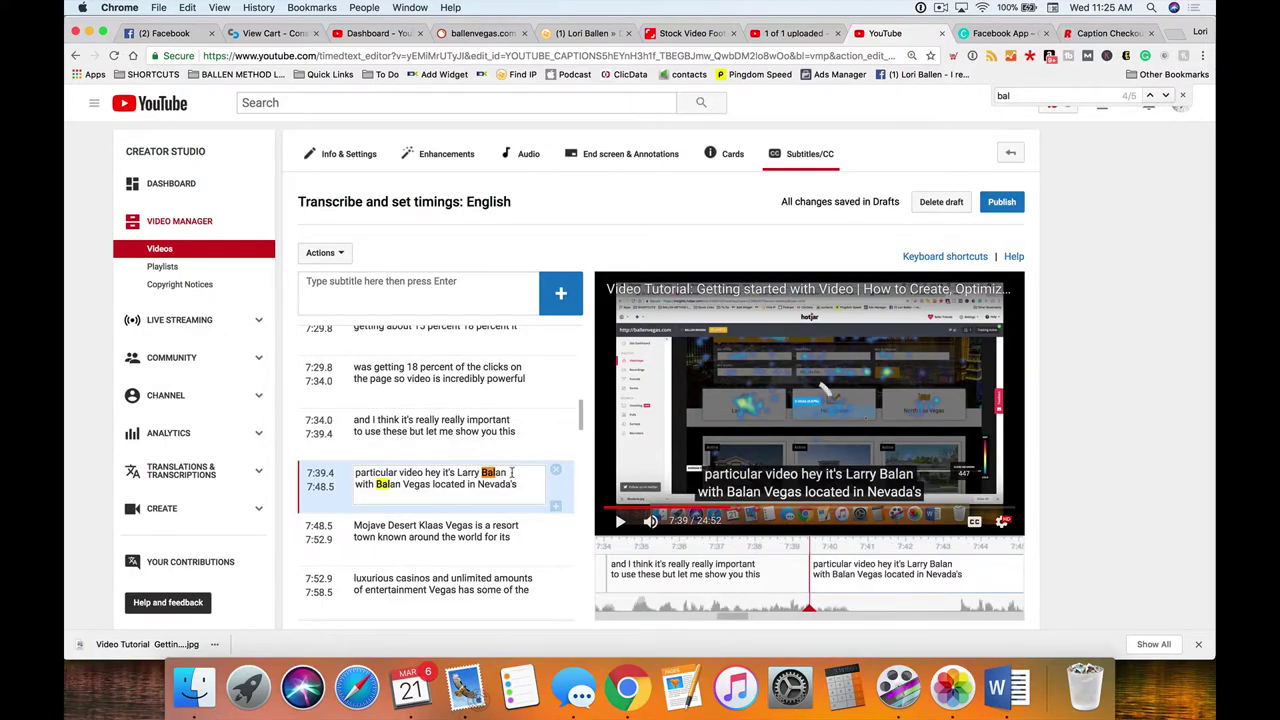
left_click_drag(511, 472, 456, 473)
type("Lo")
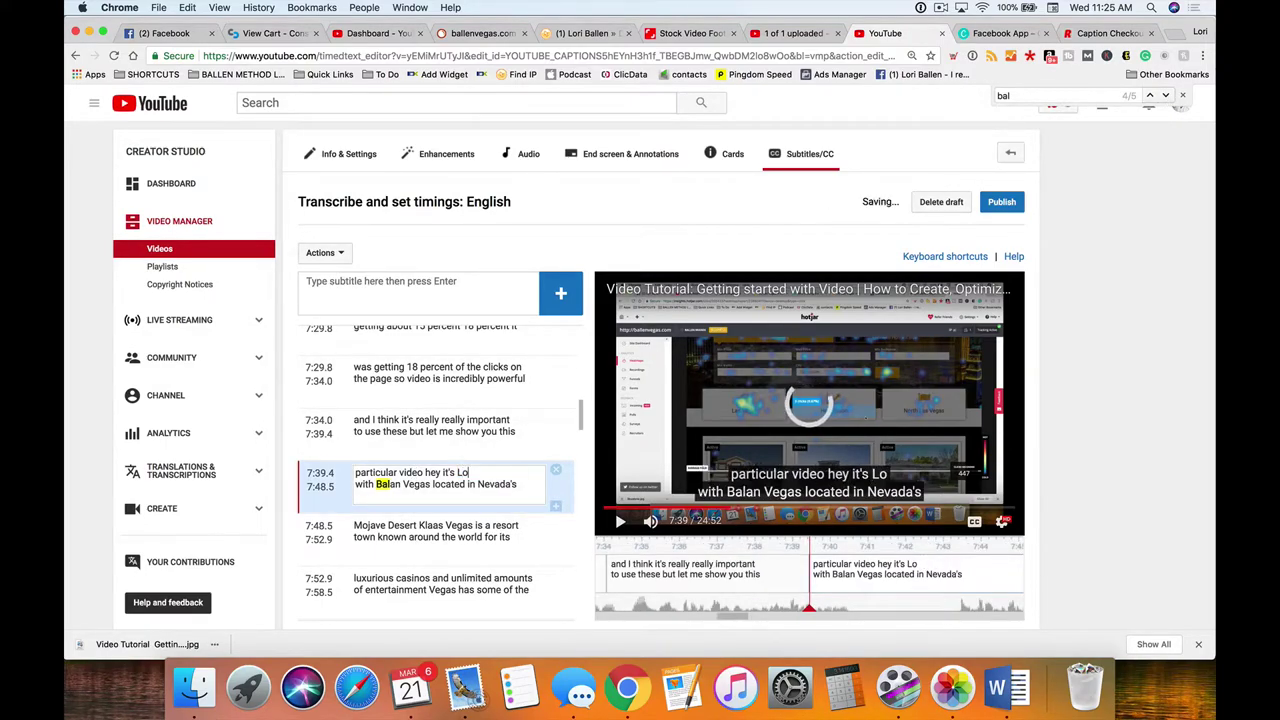
type("ri Ballen")
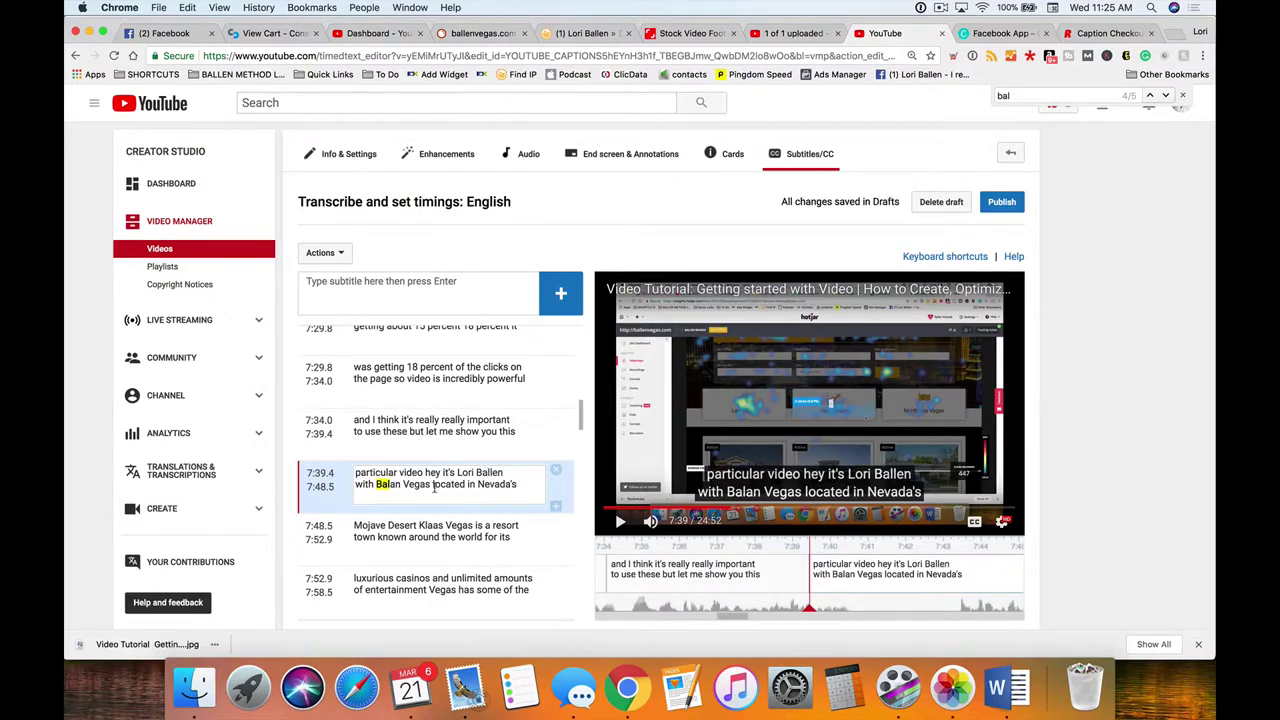
left_click_drag(416, 485, 375, 484)
type("BallenVegas.com")
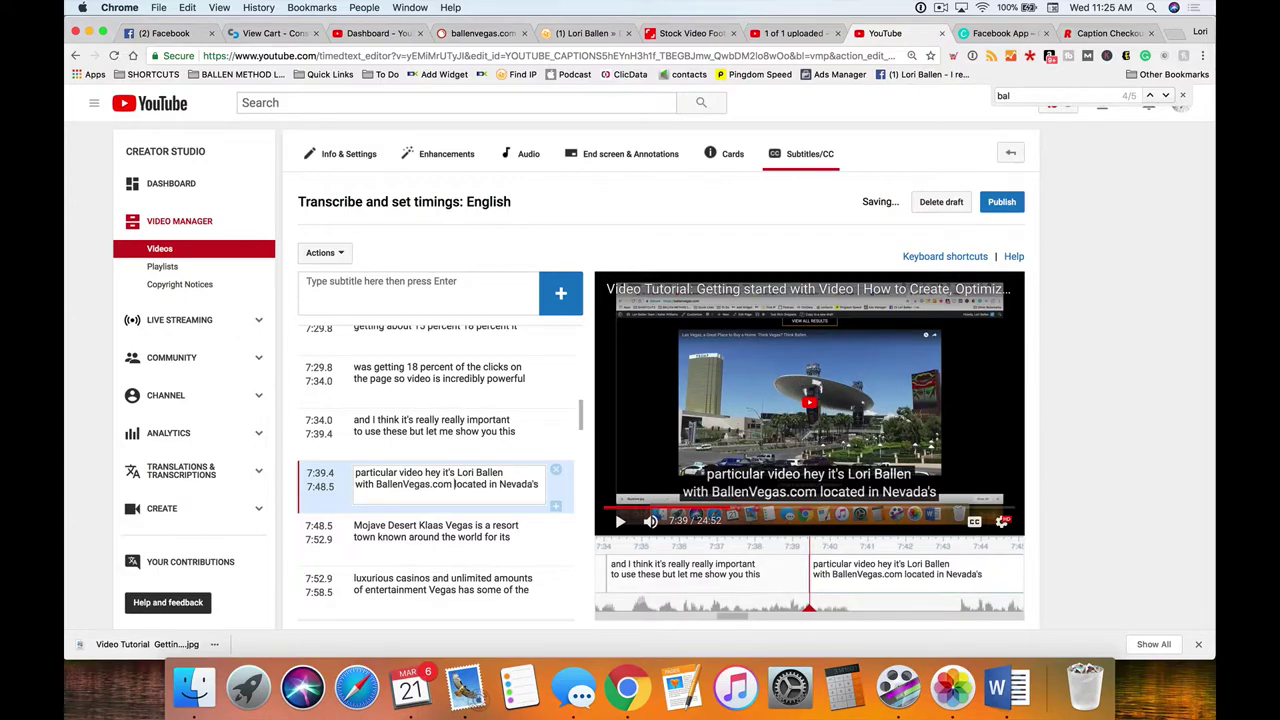
scroll(412, 498, "down", 1)
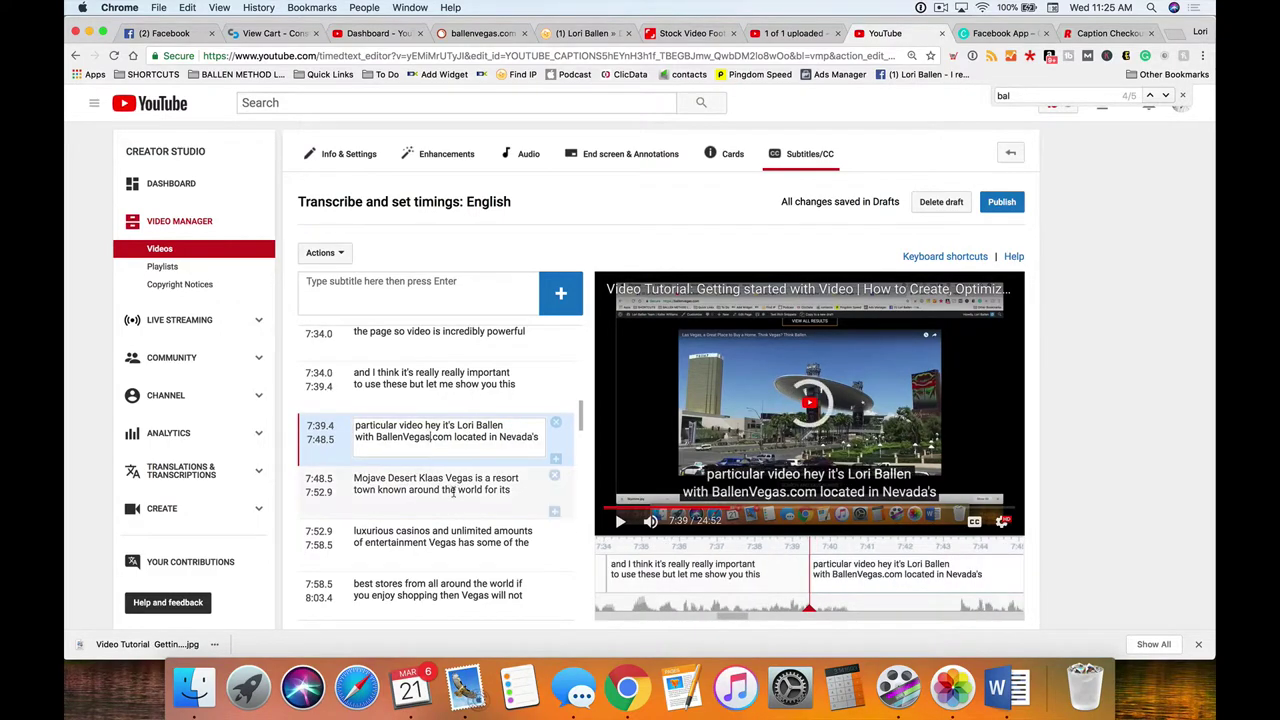
Replay the 7:48.5 Mojave Desert caption and change 'Klaas' to 'Las'.
left_click(355, 478)
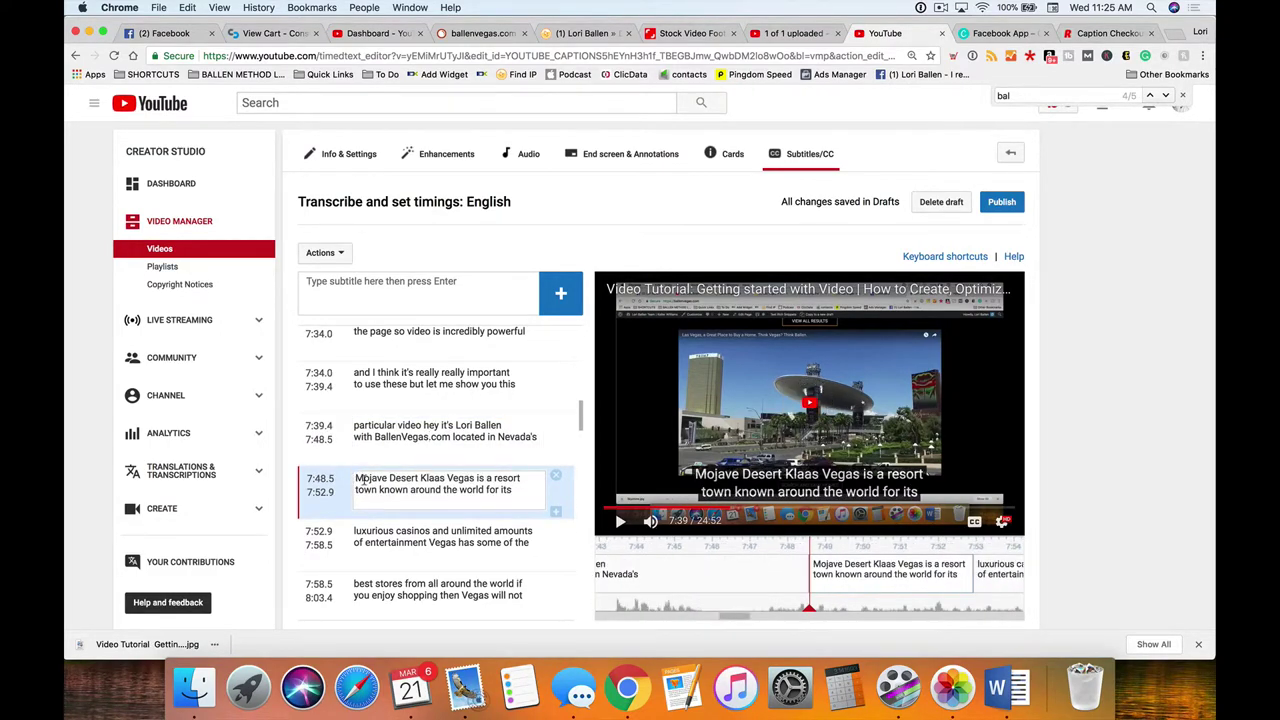
left_click(620, 521)
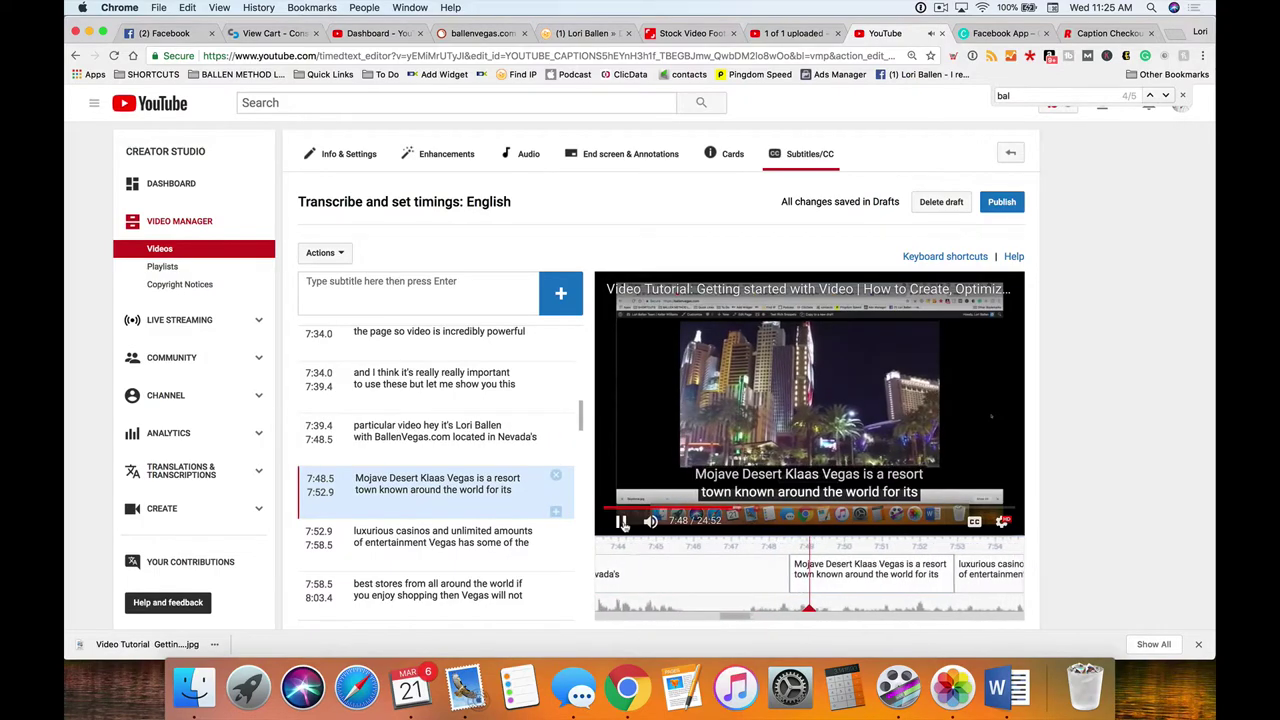
left_click(622, 523)
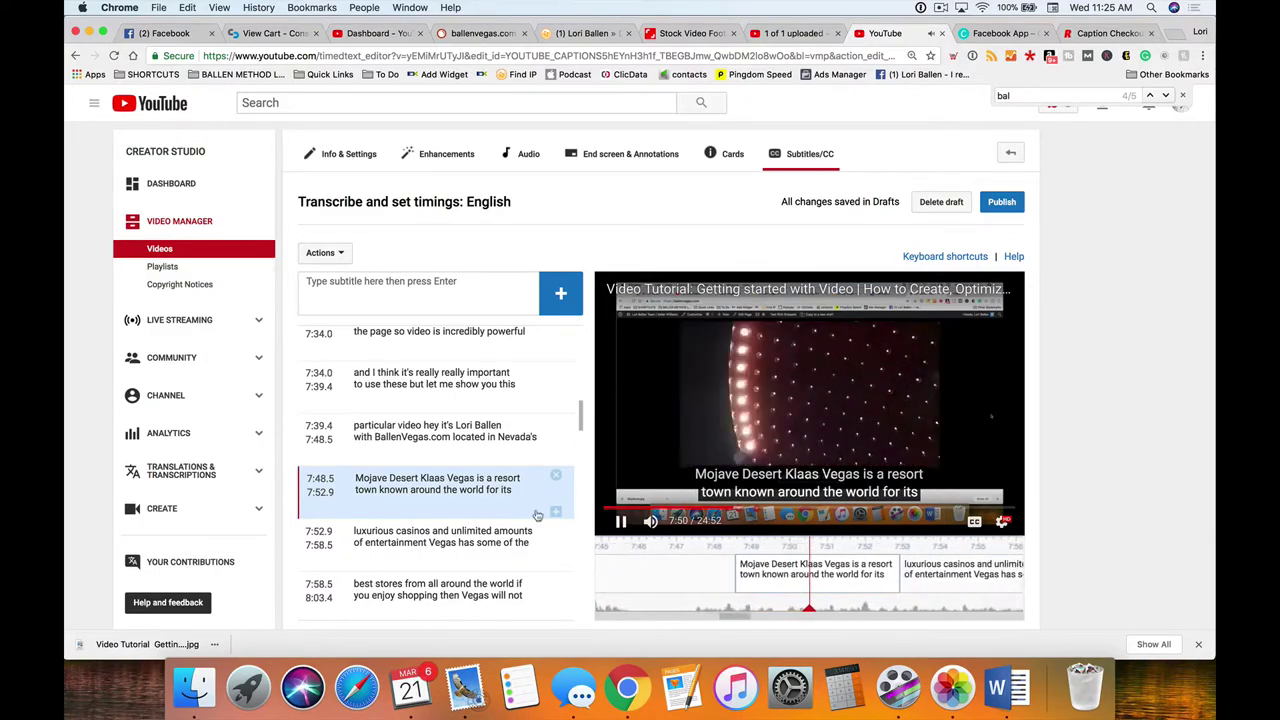
left_click(424, 478)
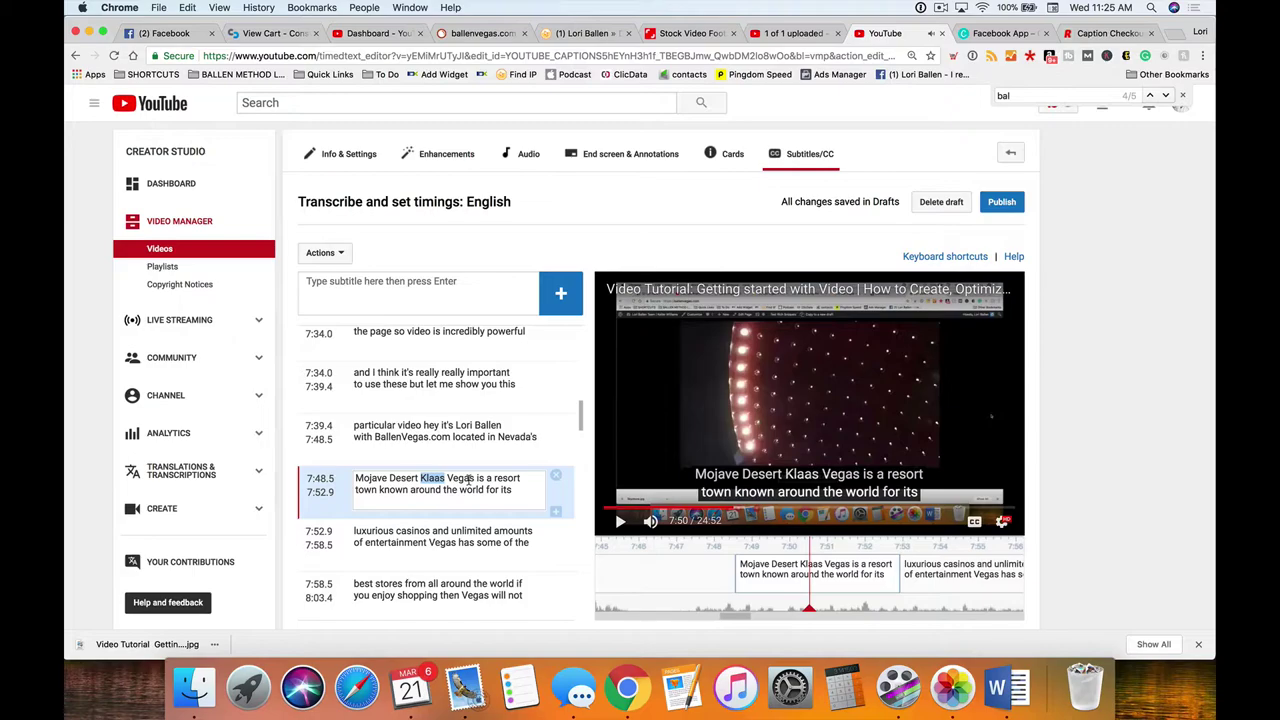
type("Las")
scroll(471, 483, "down", 5)
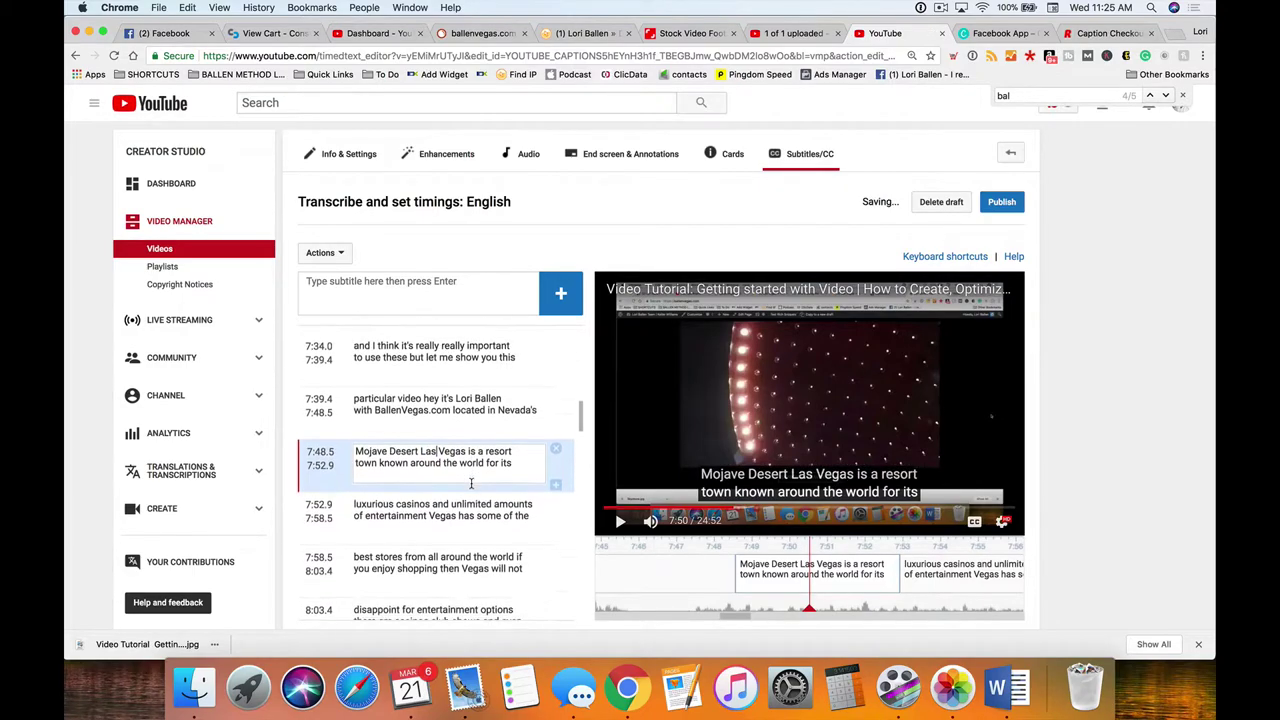
scroll(471, 483, "down", 4)
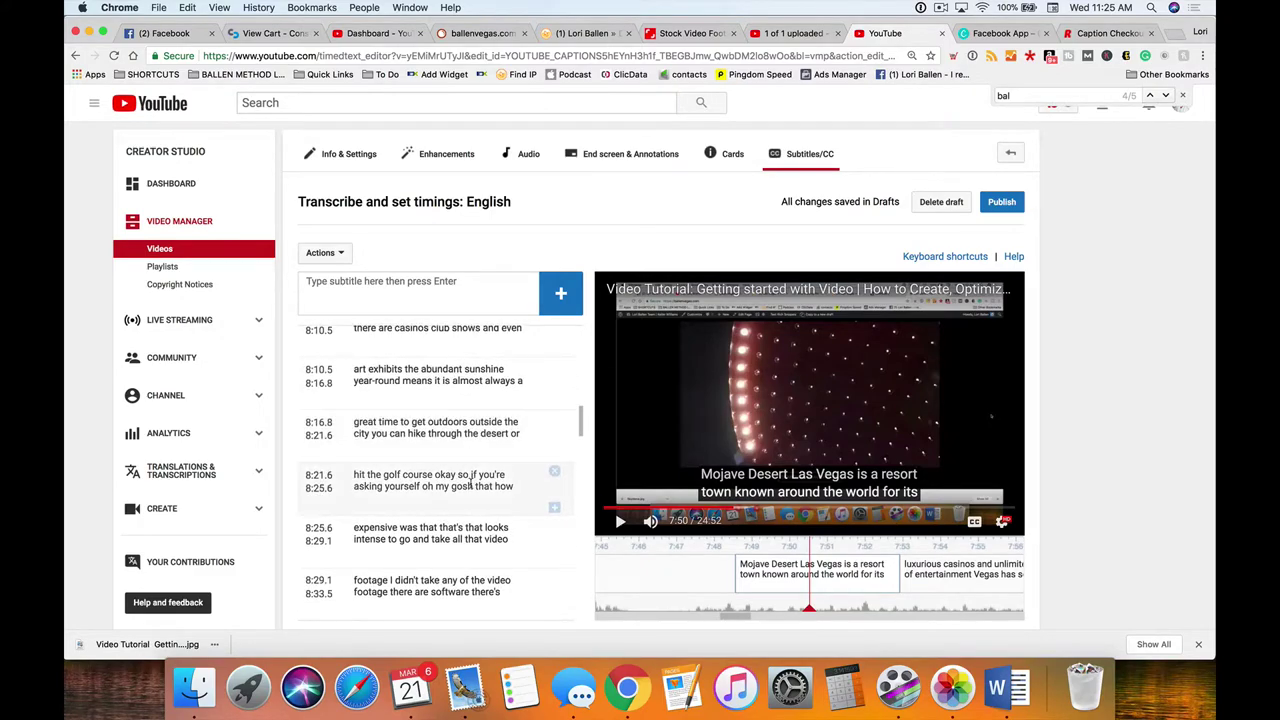
scroll(471, 483, "down", 4)
scroll(476, 492, "down", 4)
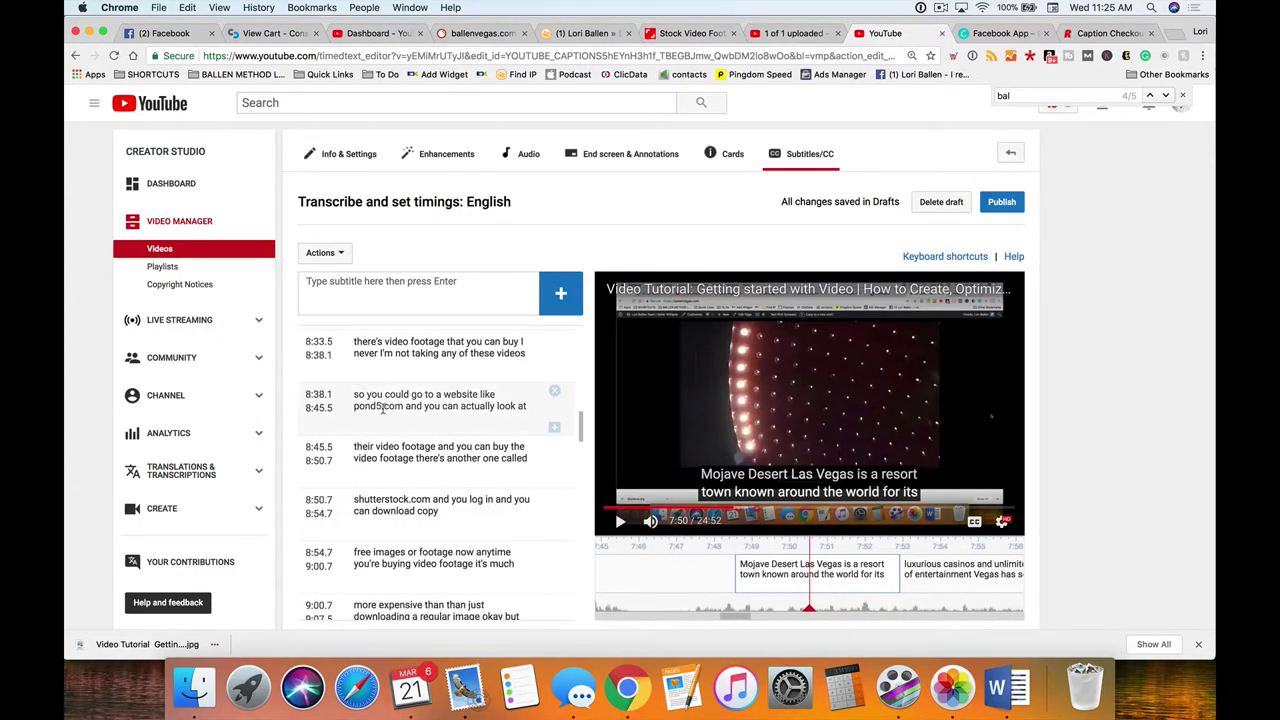
left_click_drag(406, 406, 379, 406)
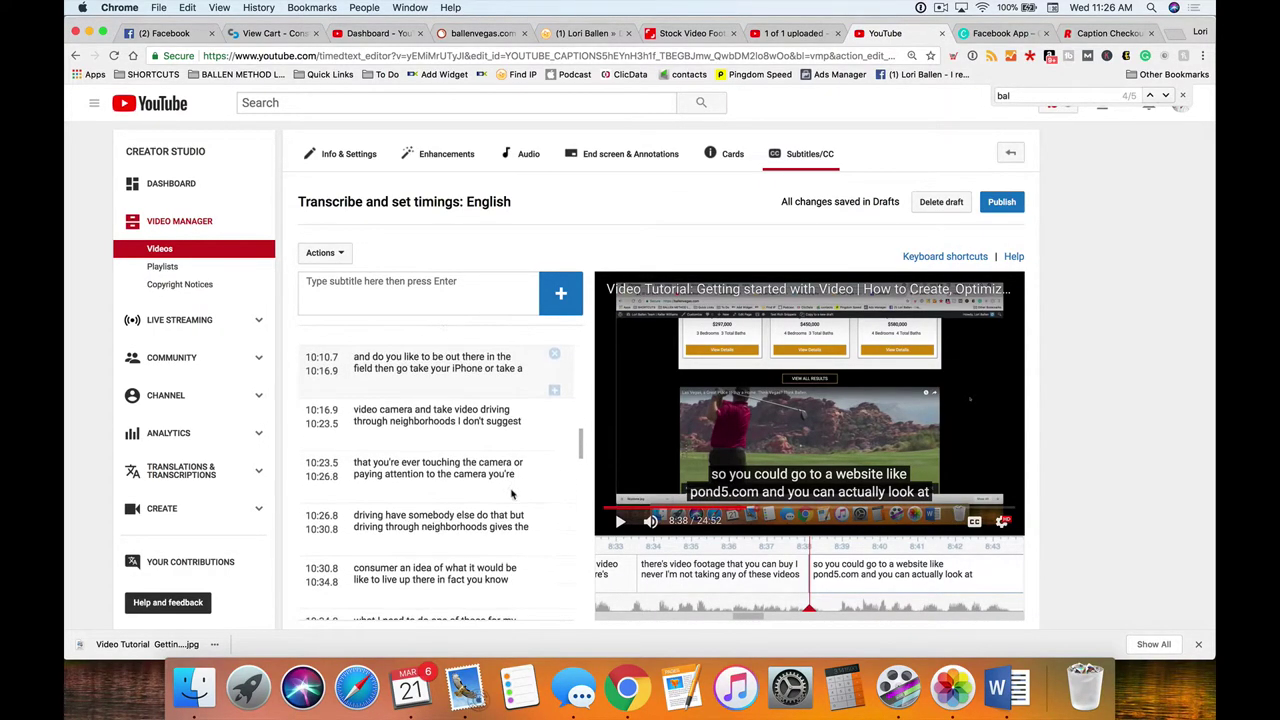
scroll(511, 493, "down", 3)
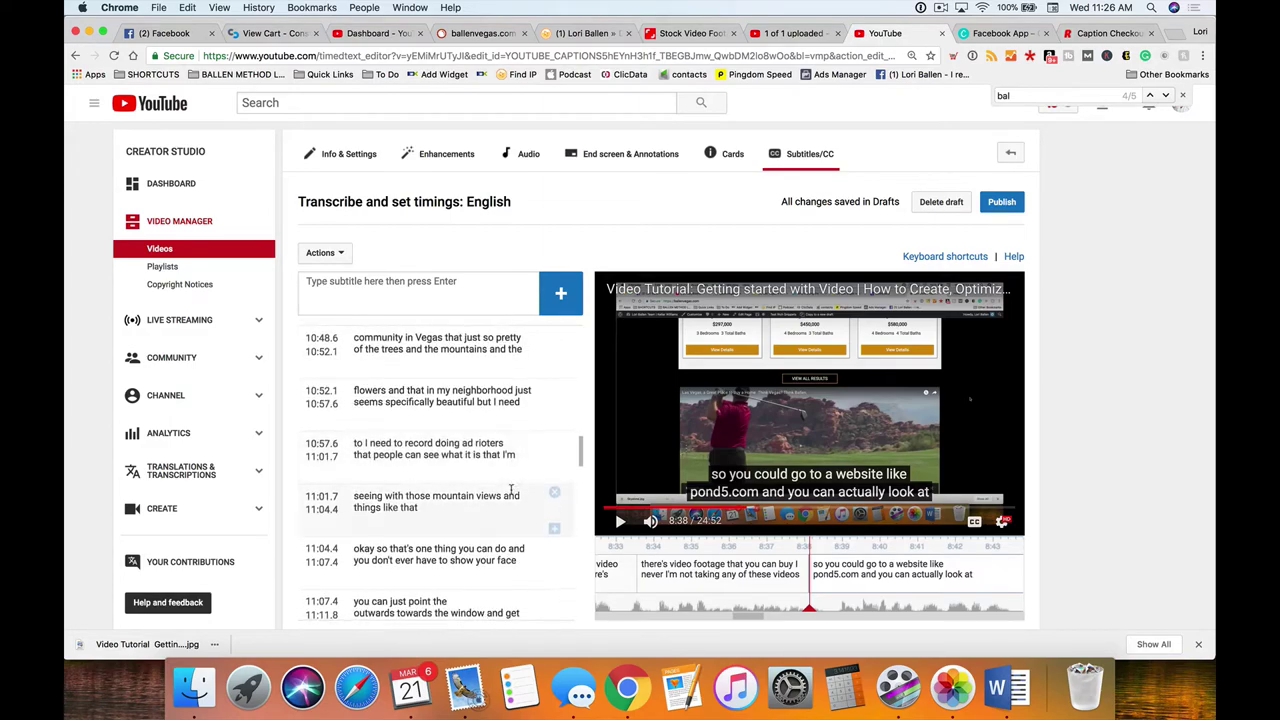
scroll(511, 490, "down", 5)
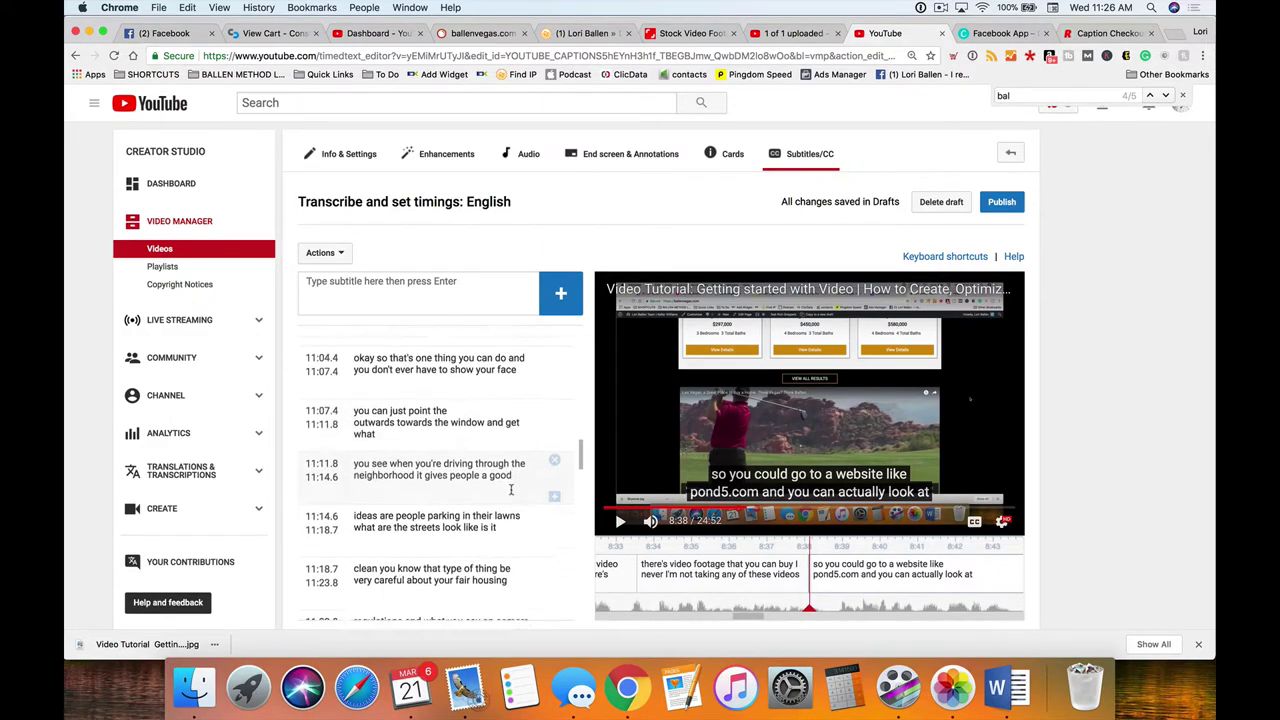
scroll(511, 490, "down", 7)
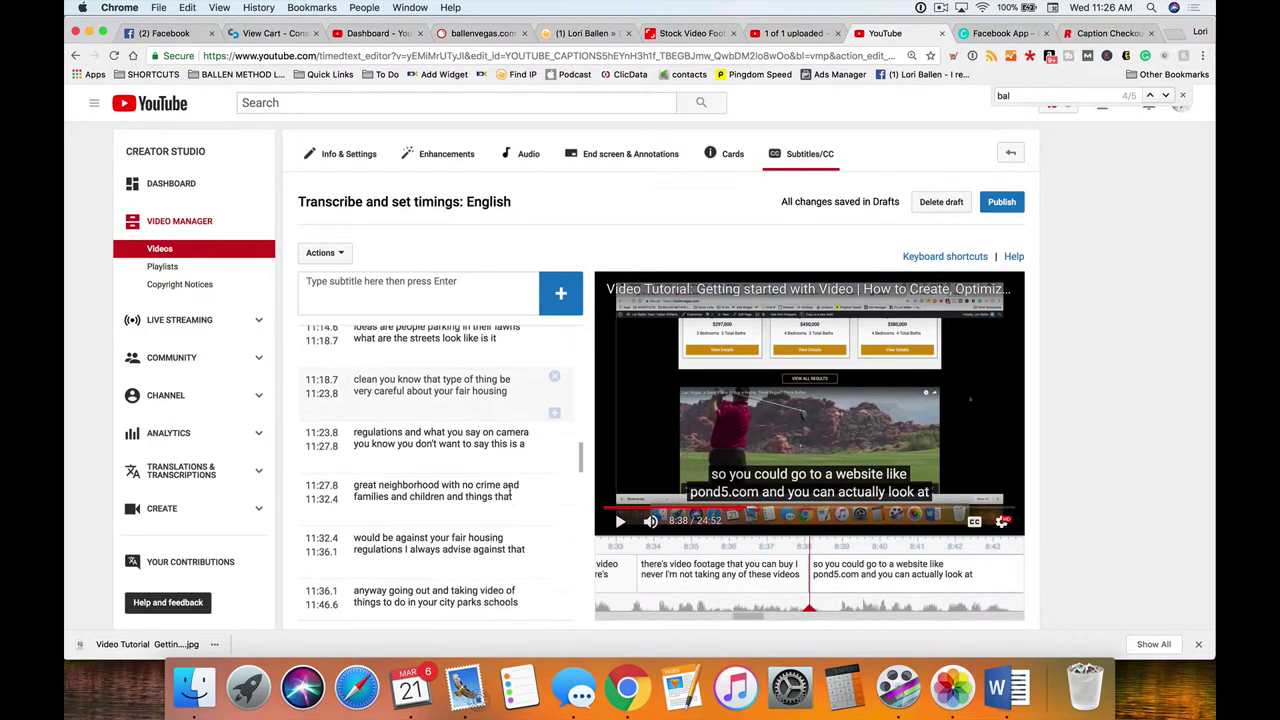
scroll(511, 490, "down", 6)
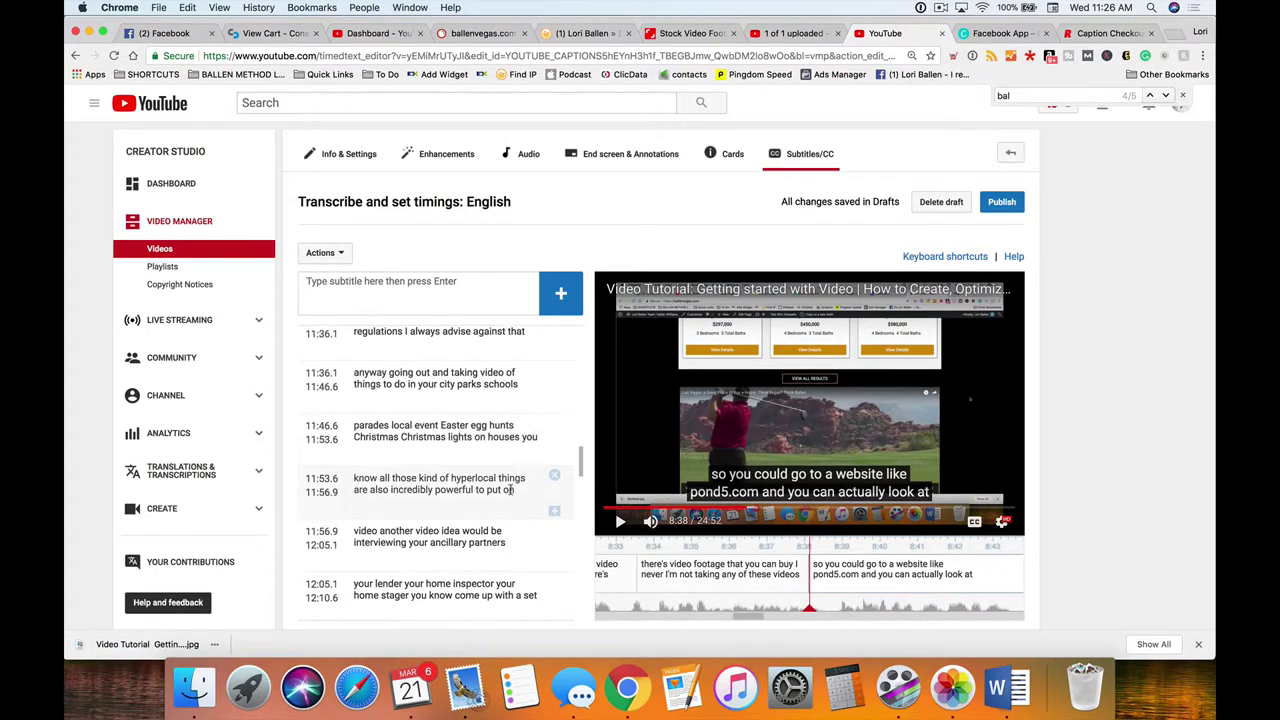
left_click(1166, 95)
left_click(1166, 95)
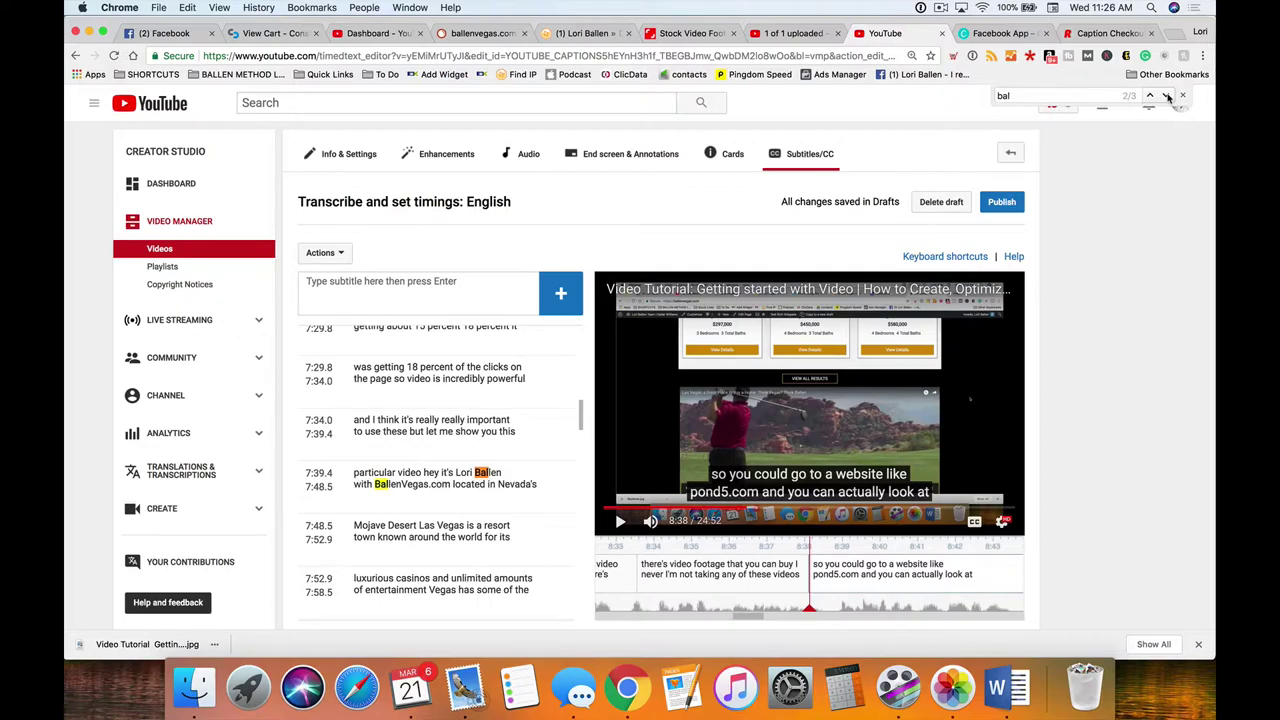
left_click(1166, 95)
left_click(1166, 95)
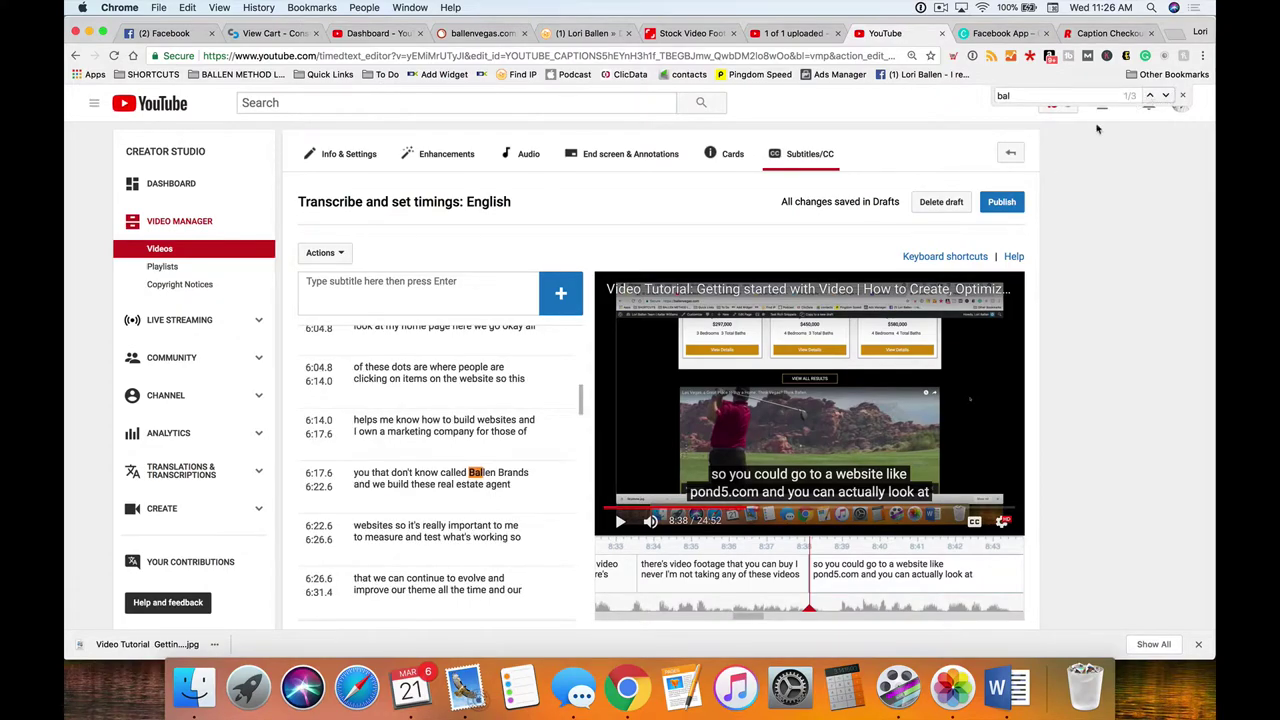
type("laur")
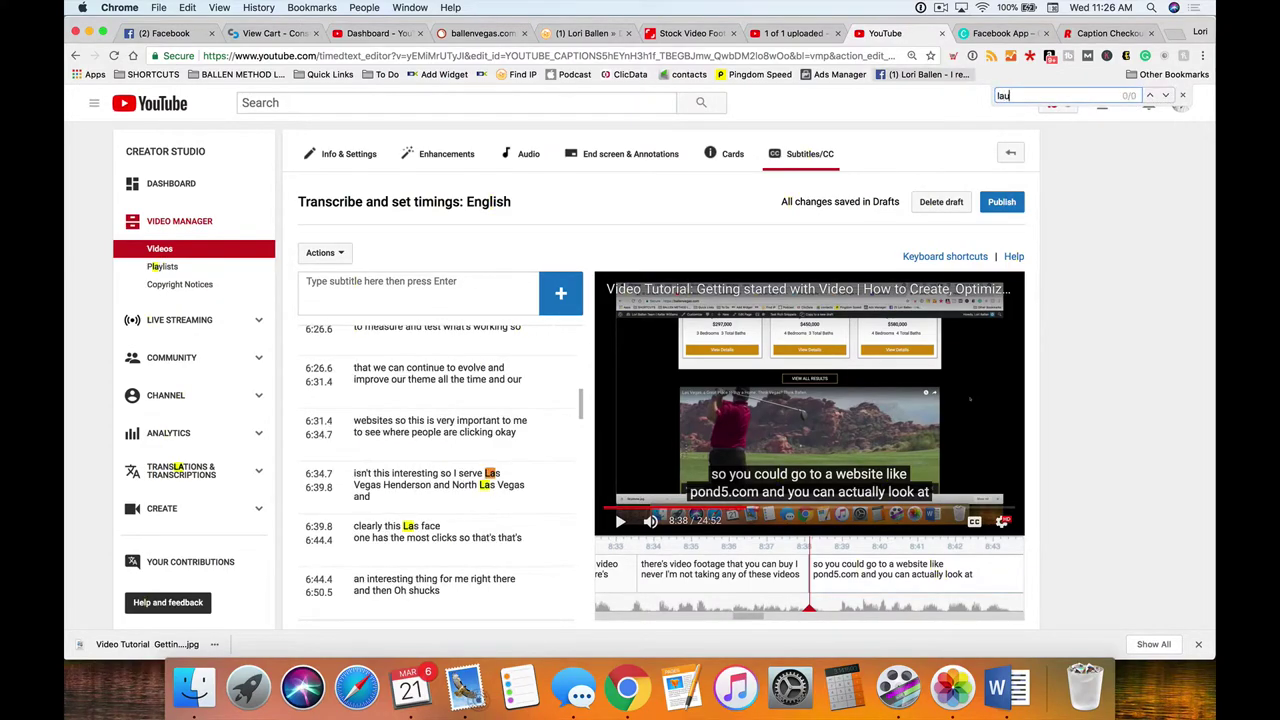
key("BackSpace")
key("BackSpace")
key("BackSpace")
key("BackSpace")
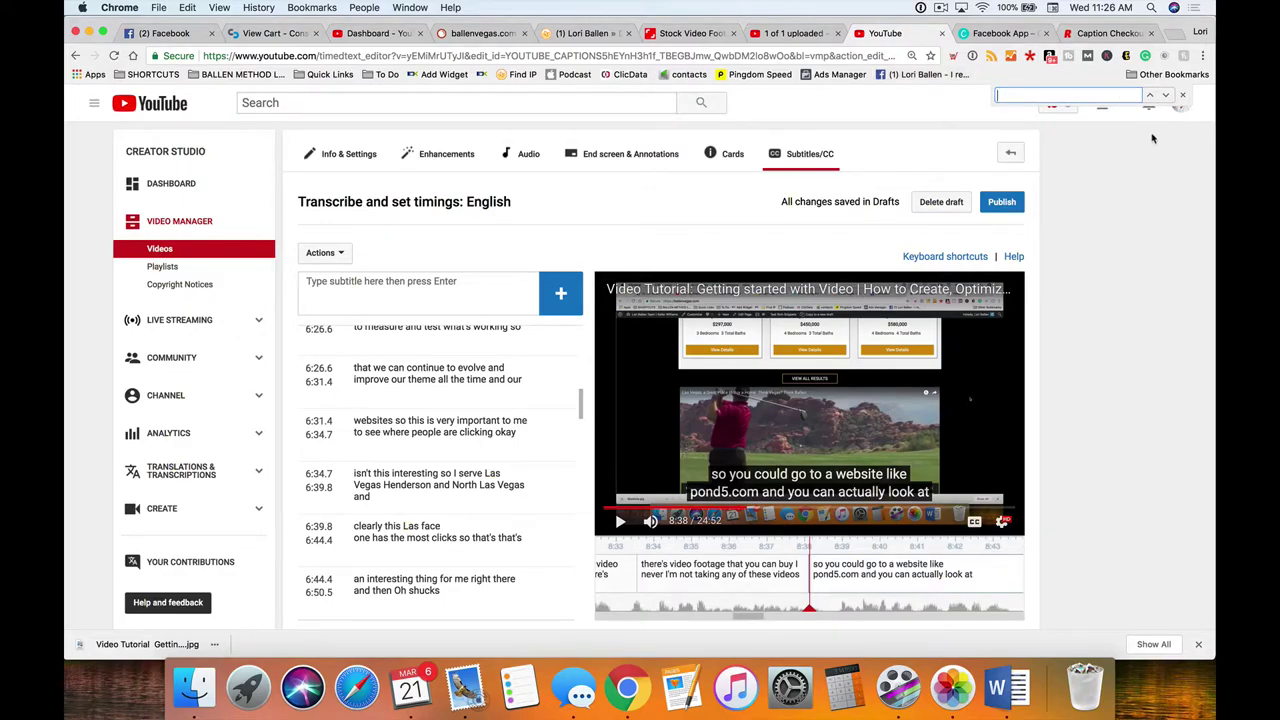
left_click(1174, 280)
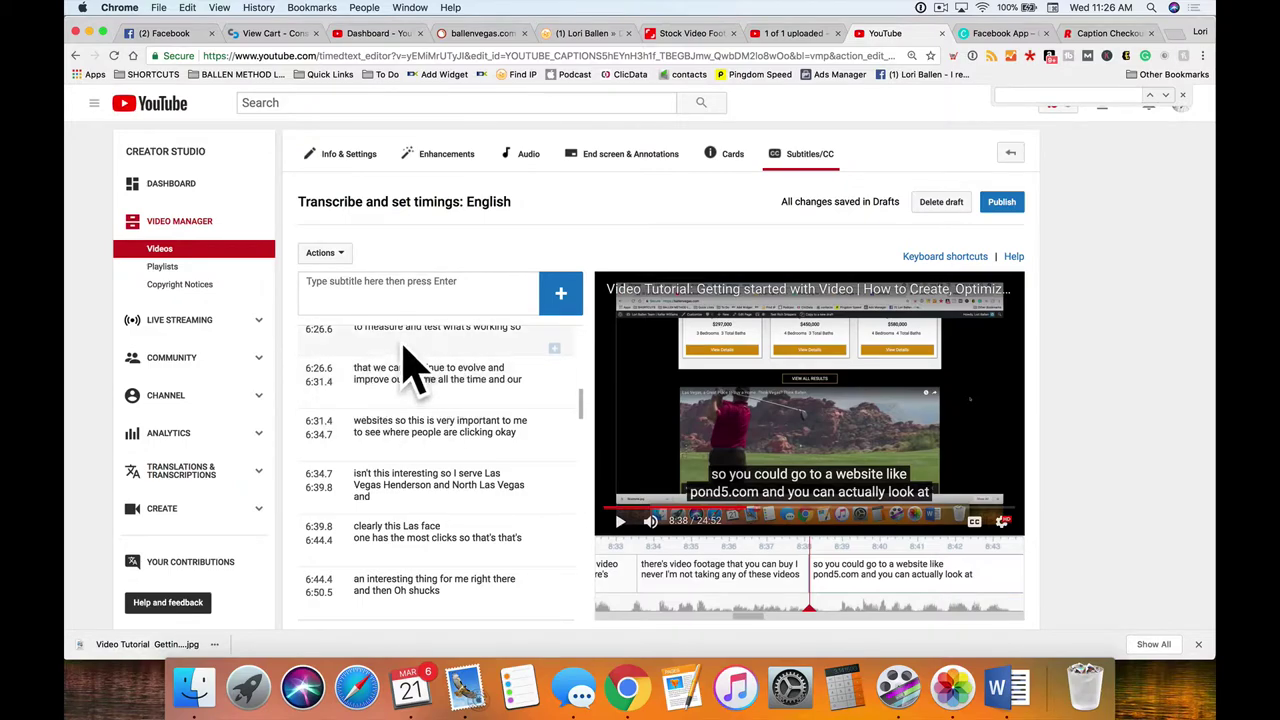
left_click(344, 254)
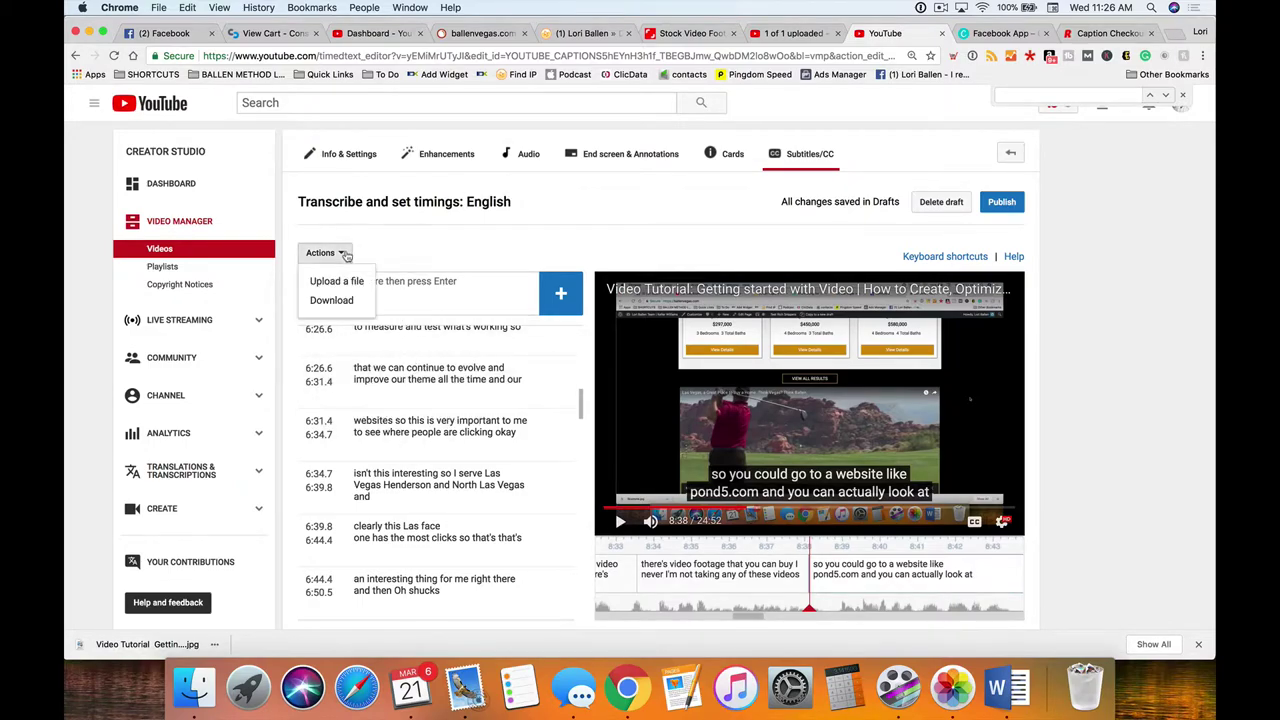
left_click(420, 258)
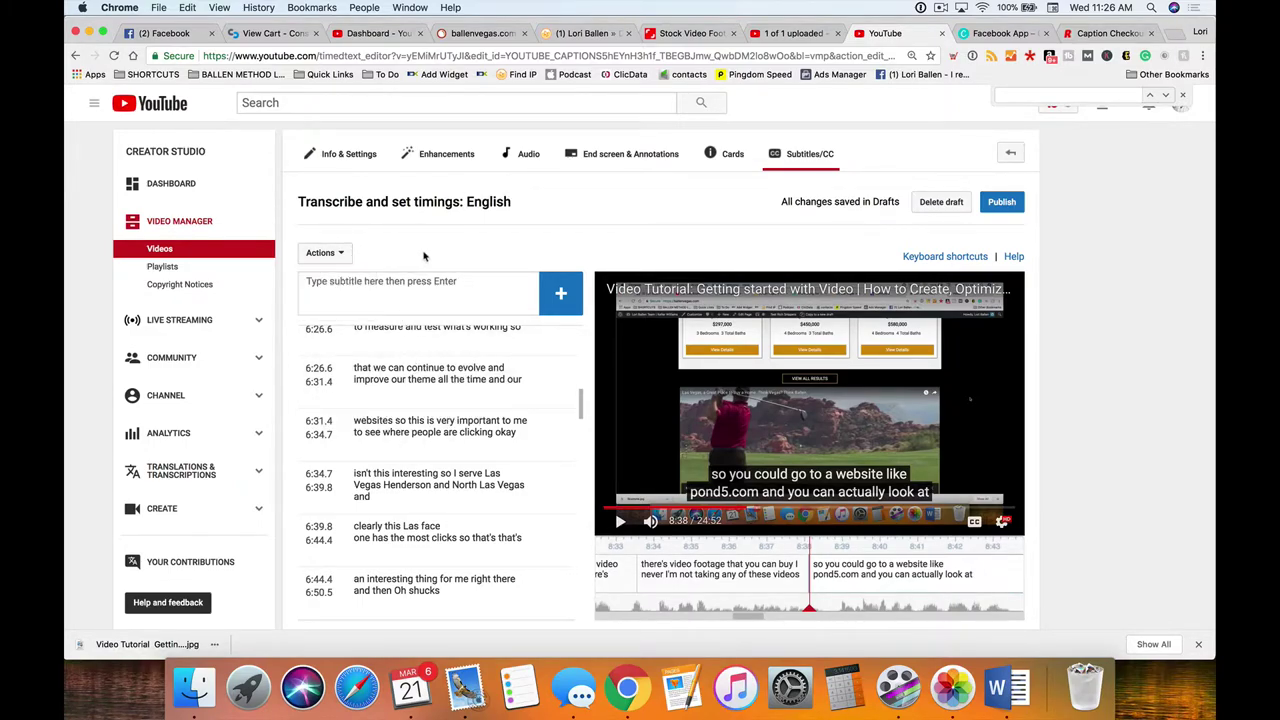
left_click(324, 253)
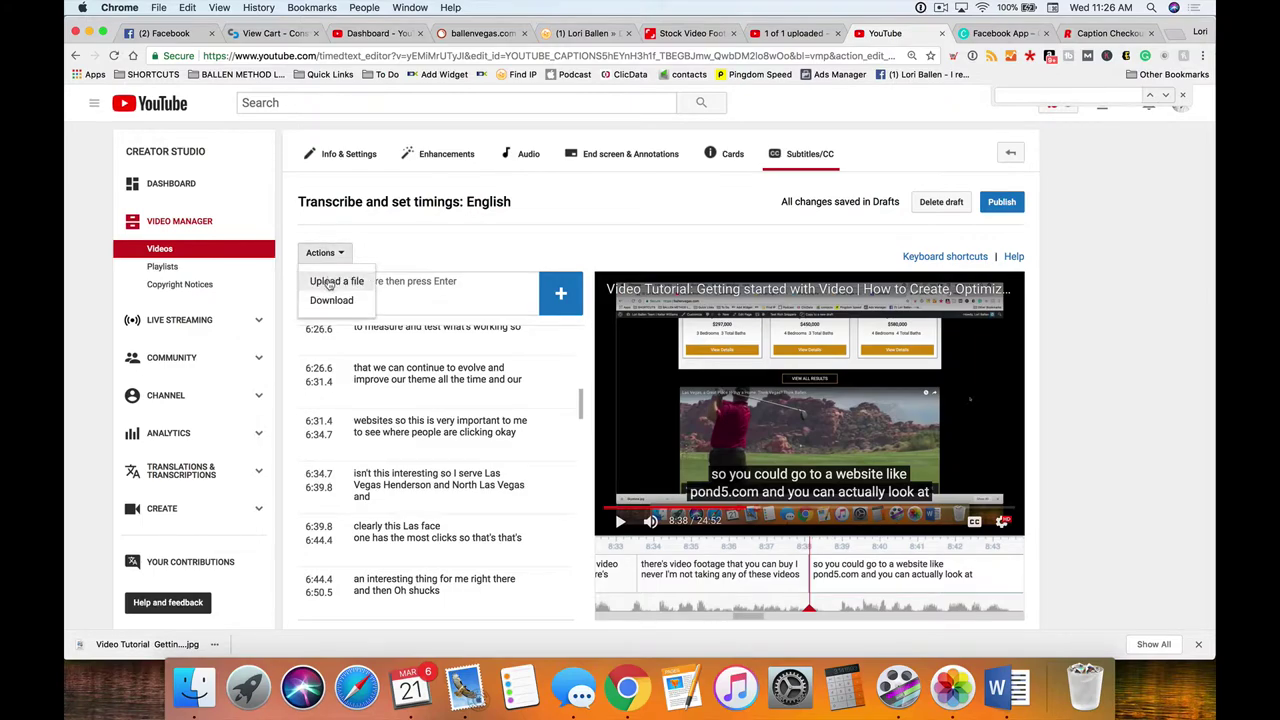
left_click(337, 303)
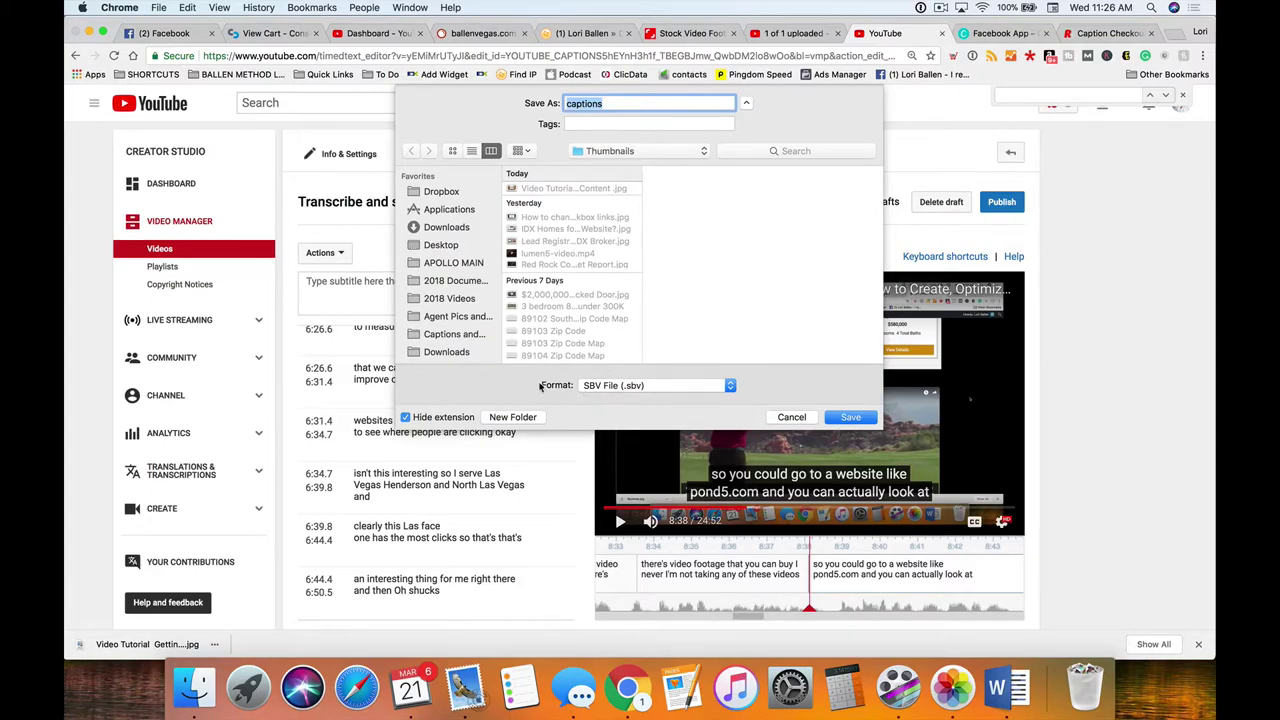
left_click(800, 420)
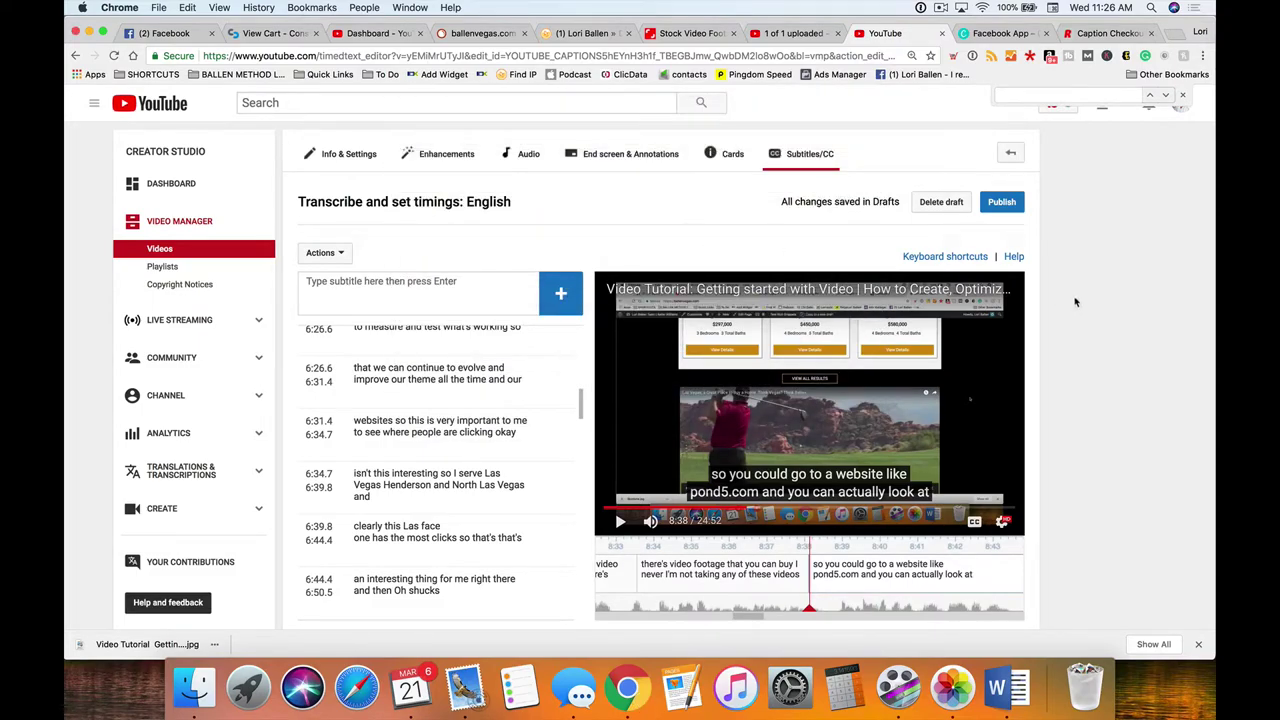
Publish the corrected English caption draft, then open the published English track.
left_click(1002, 203)
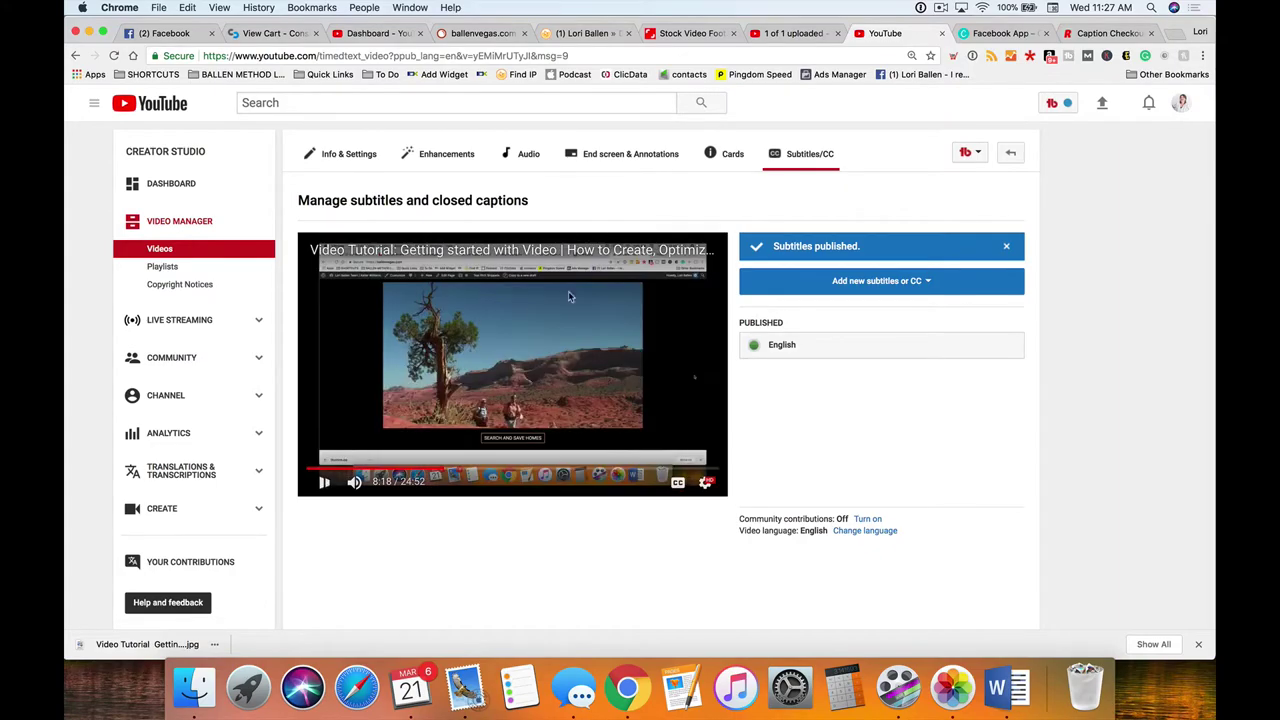
left_click(324, 482)
scroll(716, 391, "down", 1)
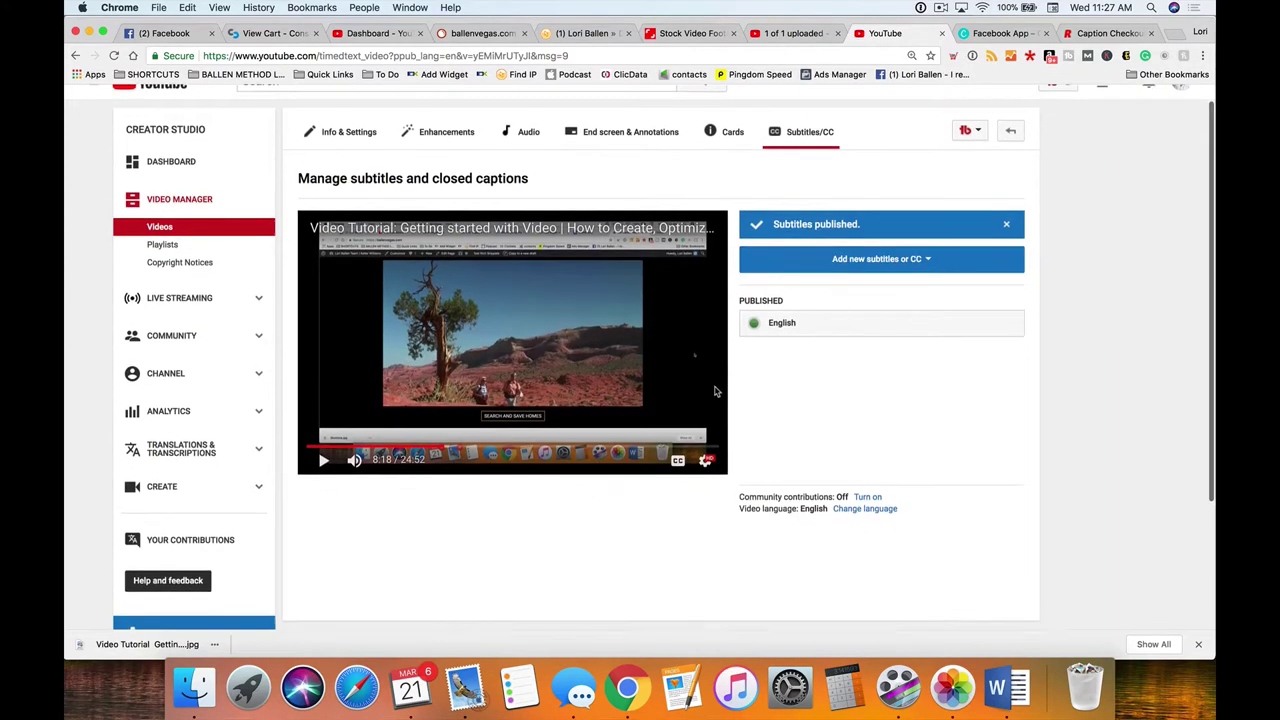
scroll(716, 391, "up", 1)
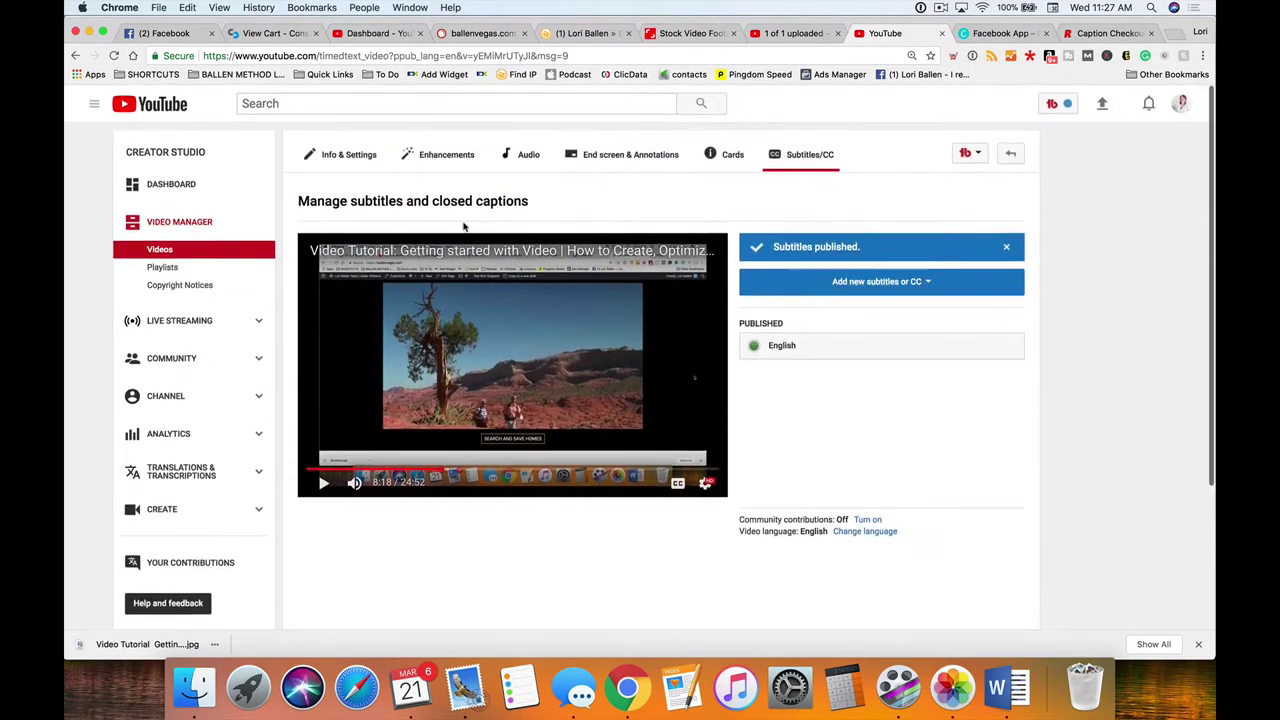
left_click(848, 346)
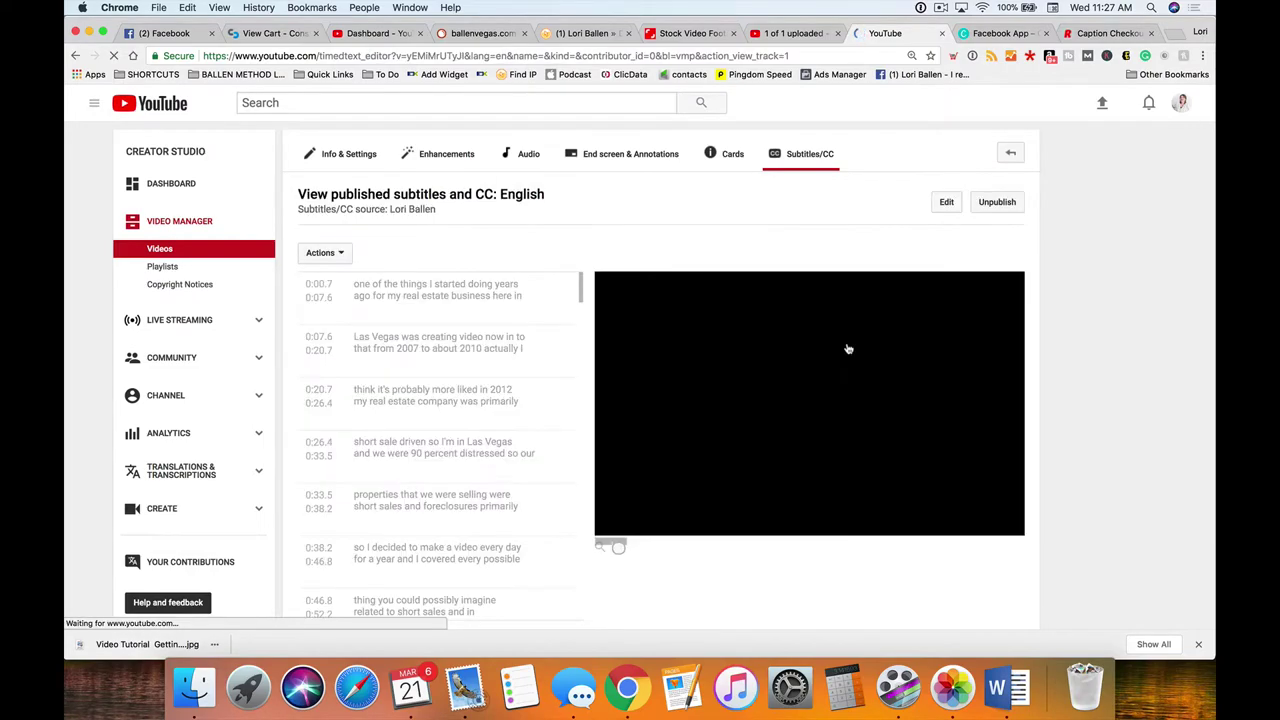
Download the published English captions as an .srt file and open captions.srt in TextEdit.
left_click(338, 253)
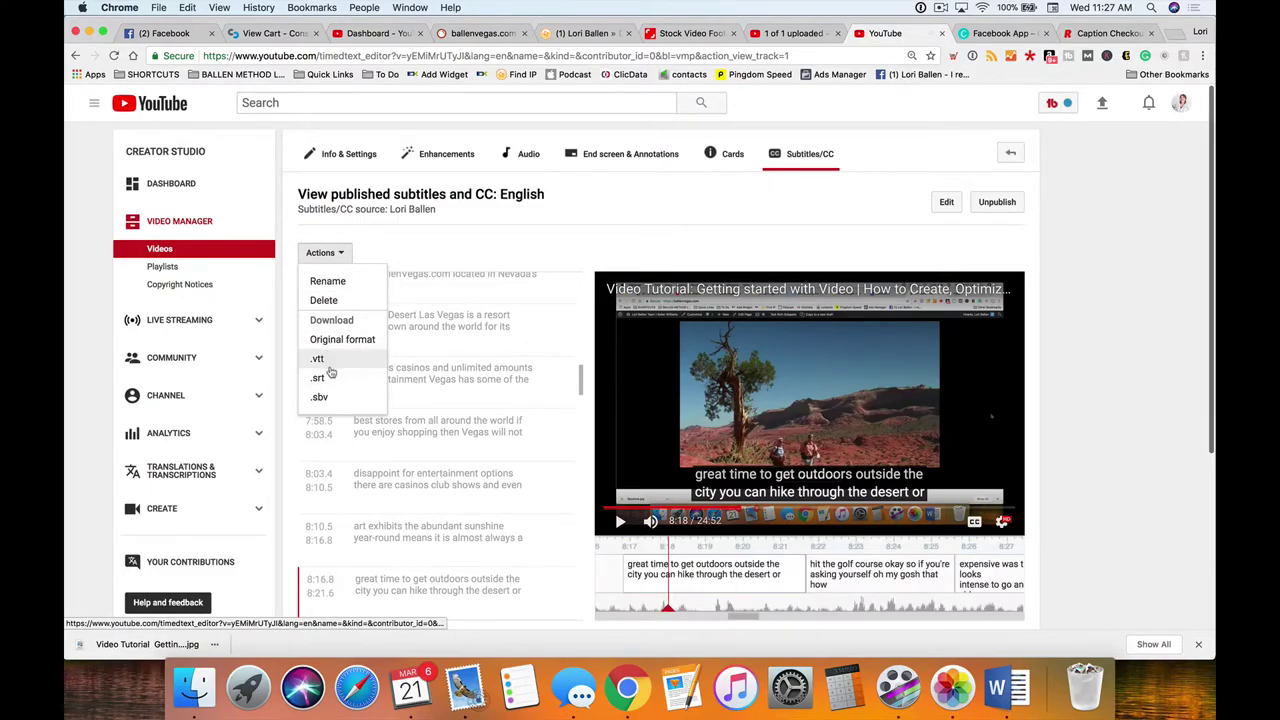
left_click(318, 379)
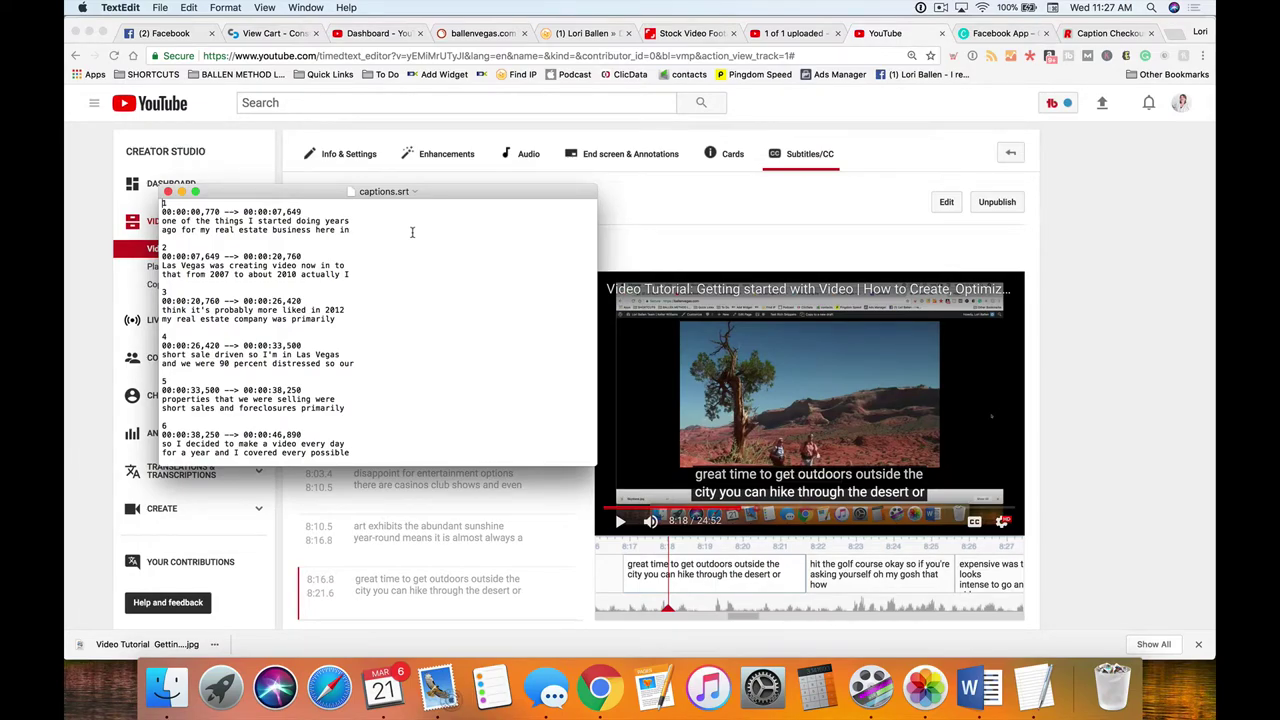
Rename the captions file from captions.srt to videotutorial1.en_US.srt.
left_click(372, 193)
double_click(360, 219)
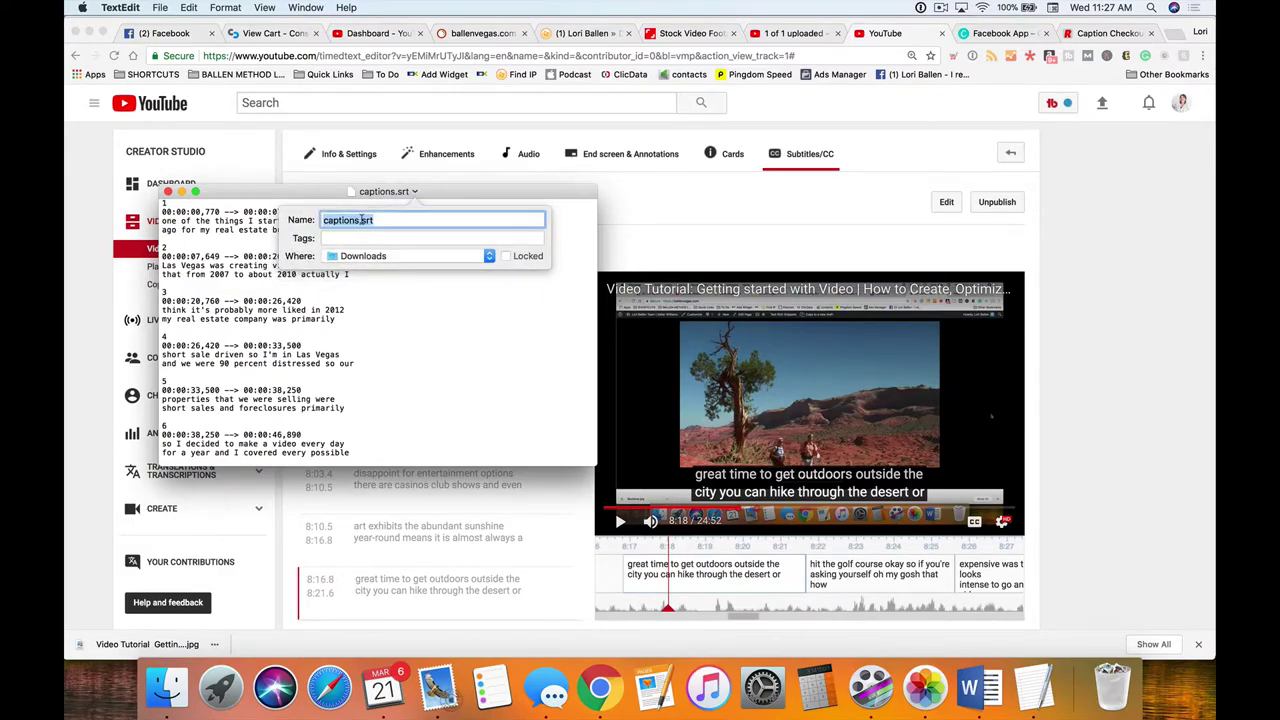
left_click_drag(360, 219, 318, 219)
type("videotutorial1")
key("BackSpace")
key("BackSpace")
key("BackSpace")
type("en")
type(".en")
type("_US")
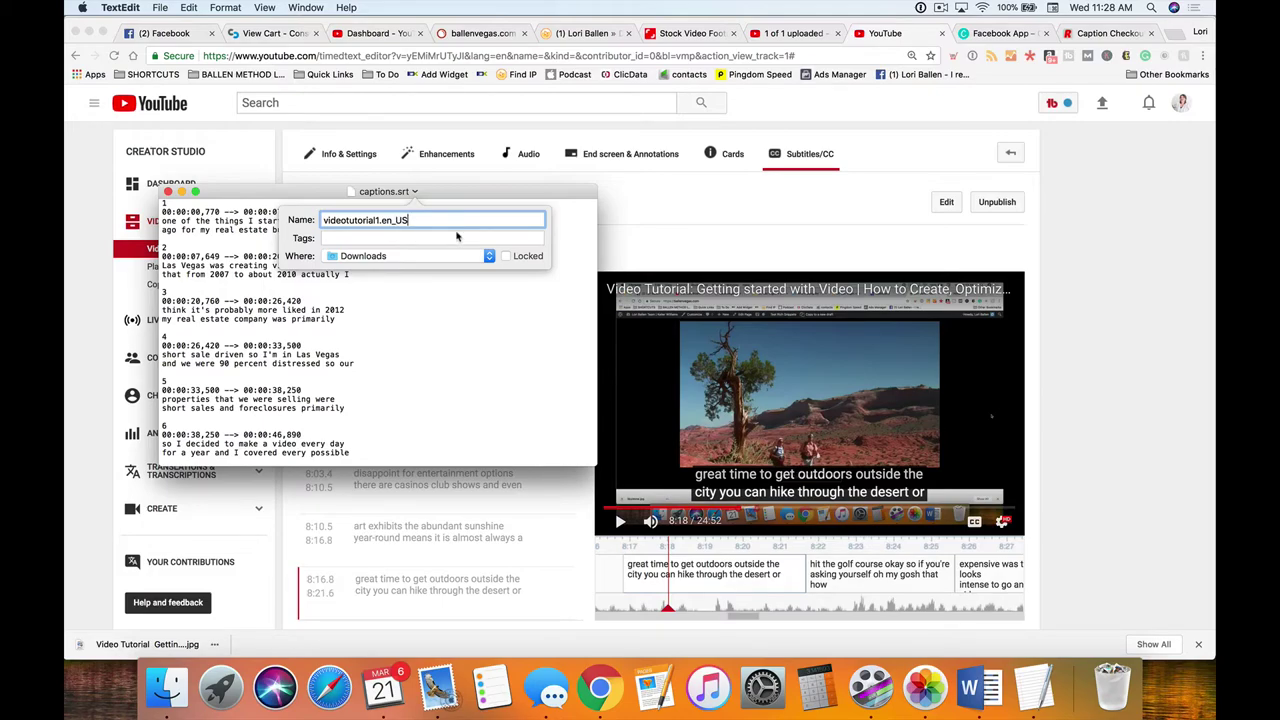
type(".srt")
left_click(434, 220)
Save the file into the Captions and Transcripts for Video folder and close its window.
left_click(410, 256)
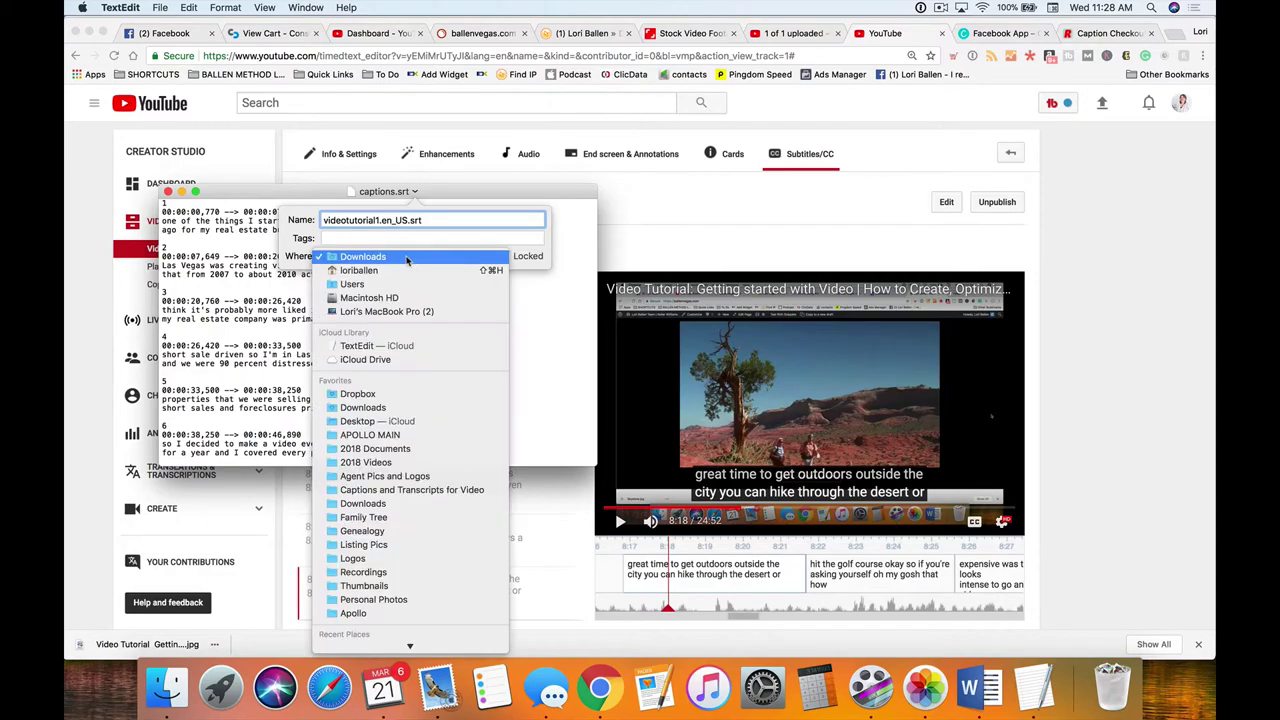
left_click(410, 490)
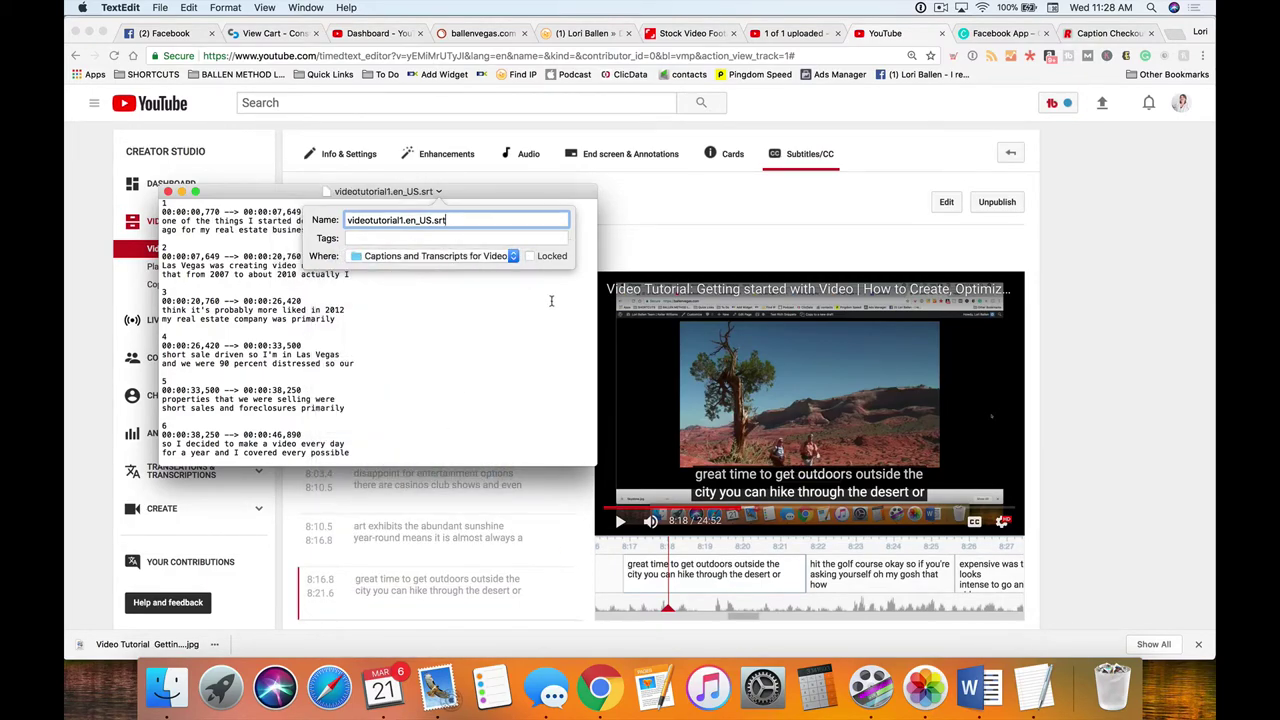
key("Return")
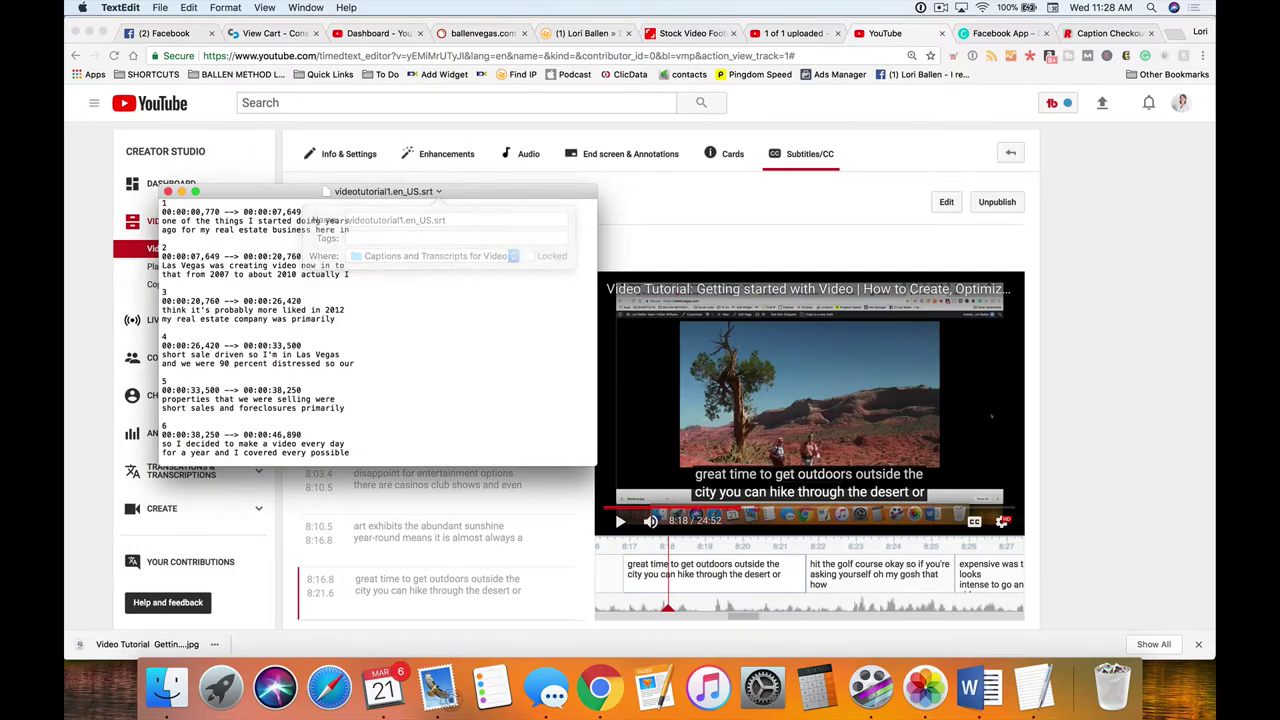
left_click(168, 191)
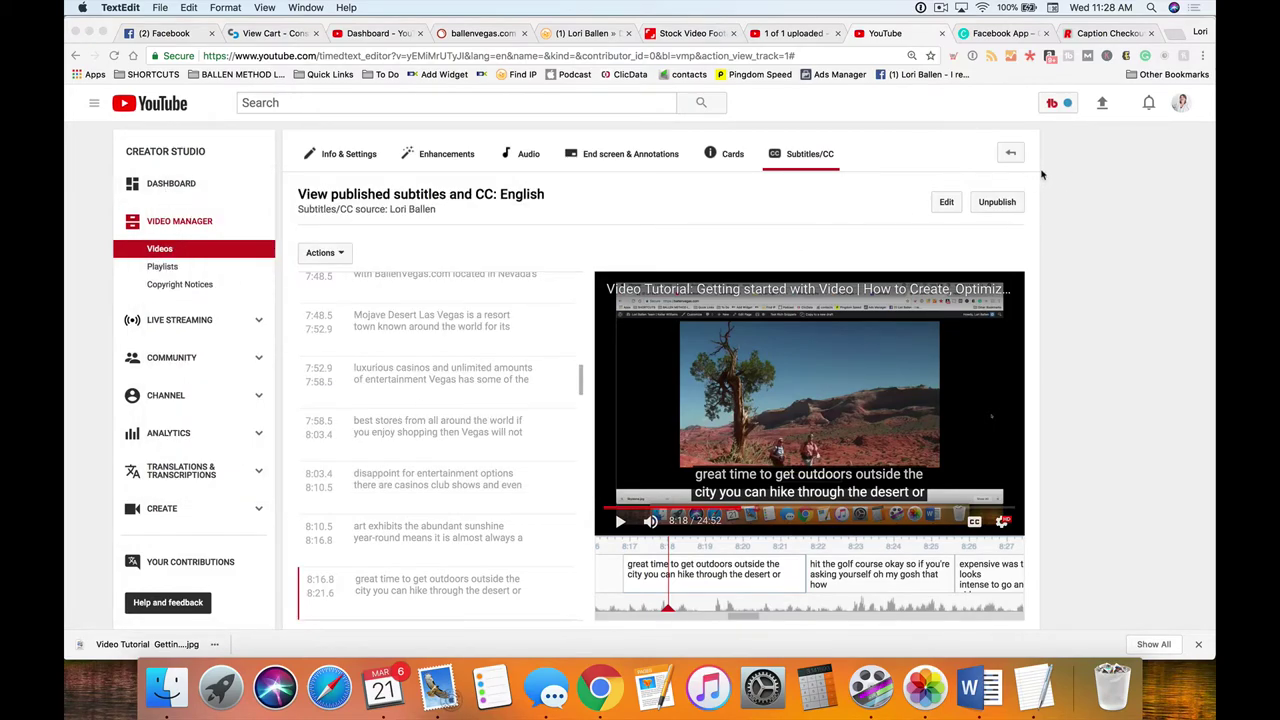
Return to the Video Manager list, where the tutorial video now shows a CC badge.
left_click(1012, 155)
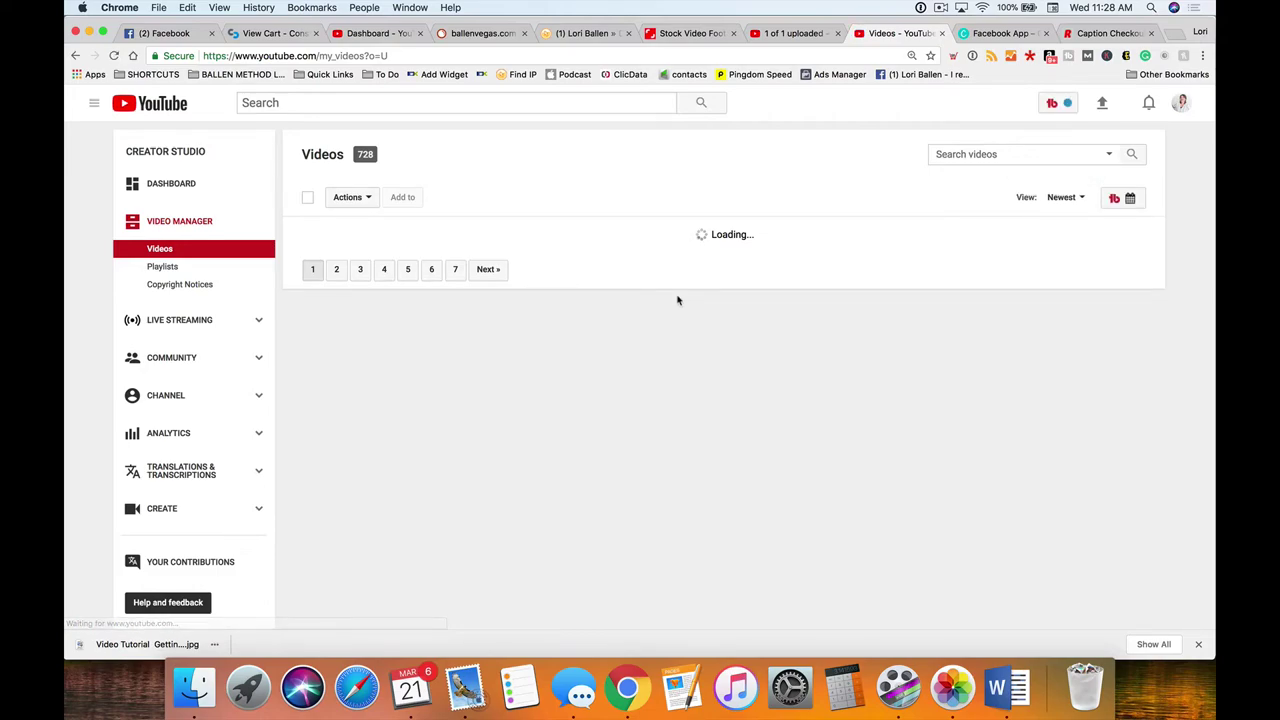
scroll(660, 317, "down", 1)
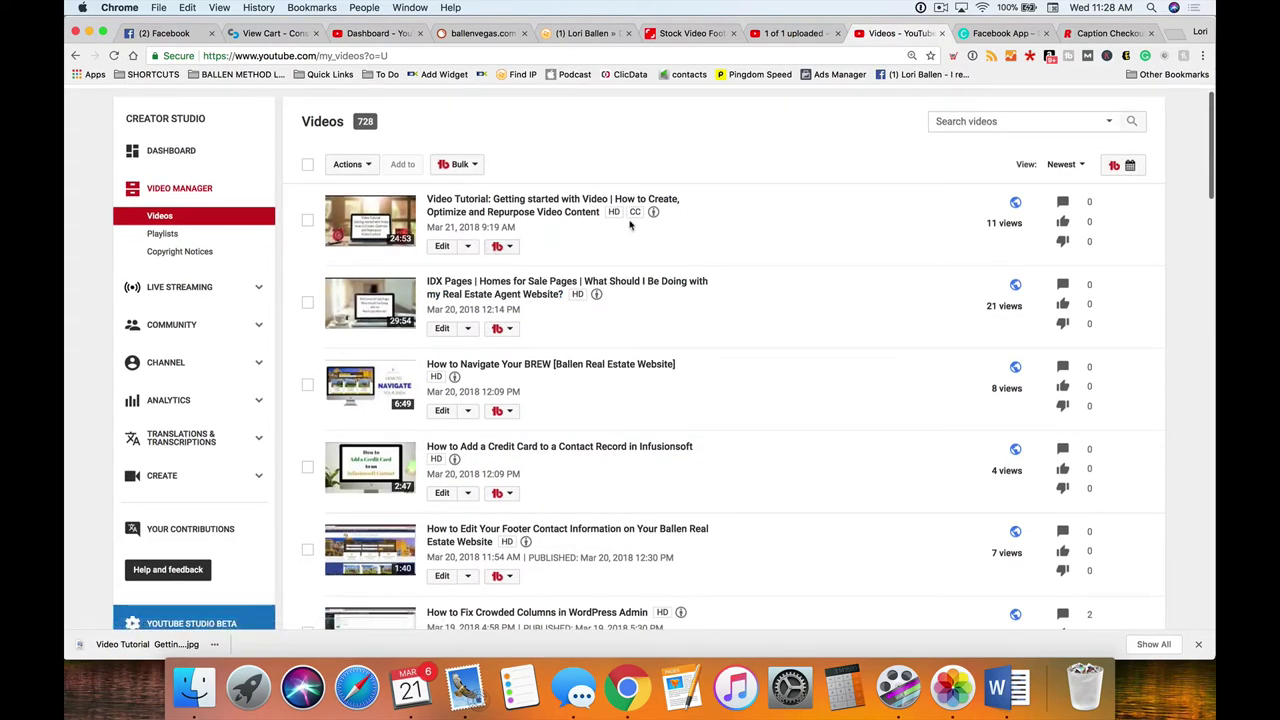
mouse_move(654, 213)
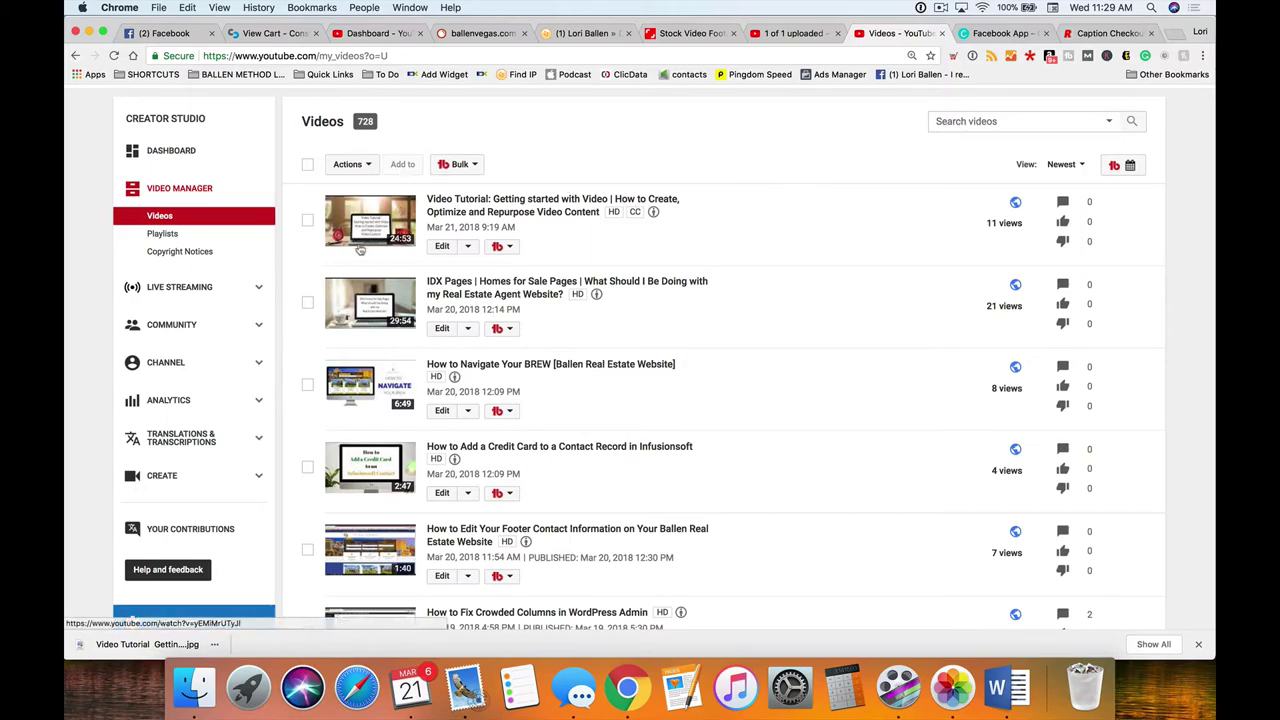
Open the first video's edit page and its Advanced settings, showing a Creative Commons - Attribution license.
left_click(442, 247)
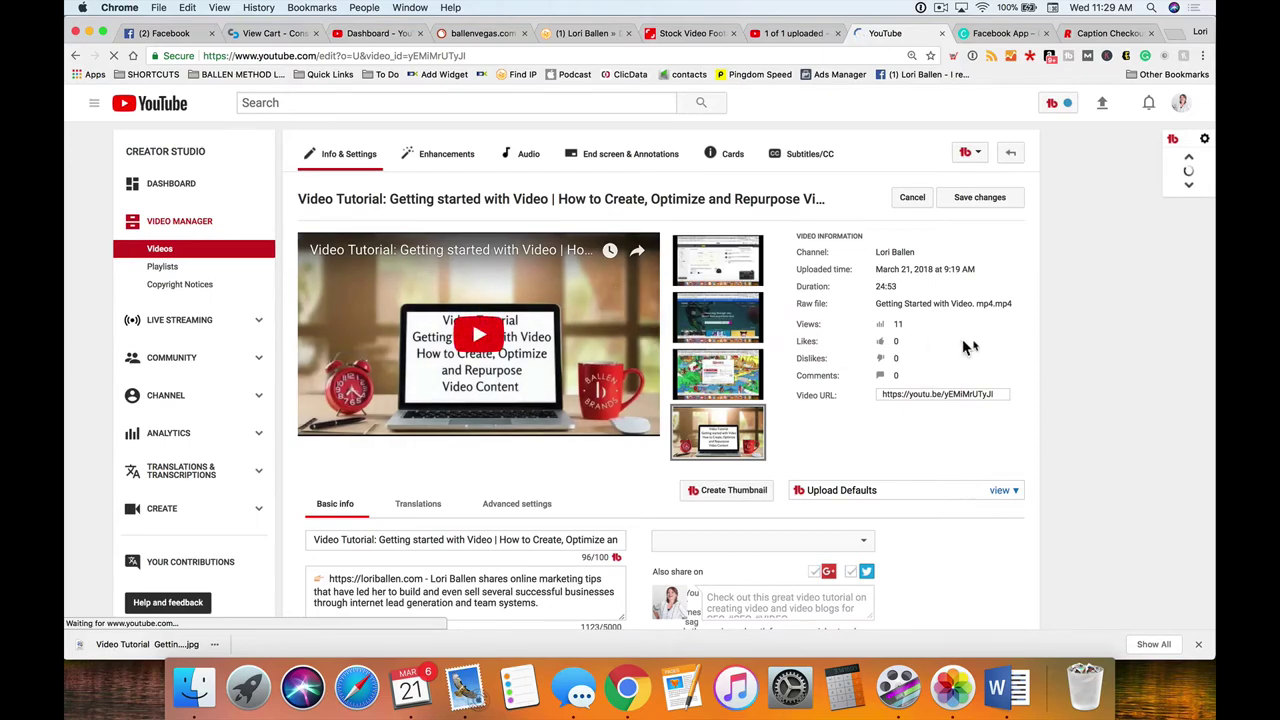
scroll(536, 316, "down", 5)
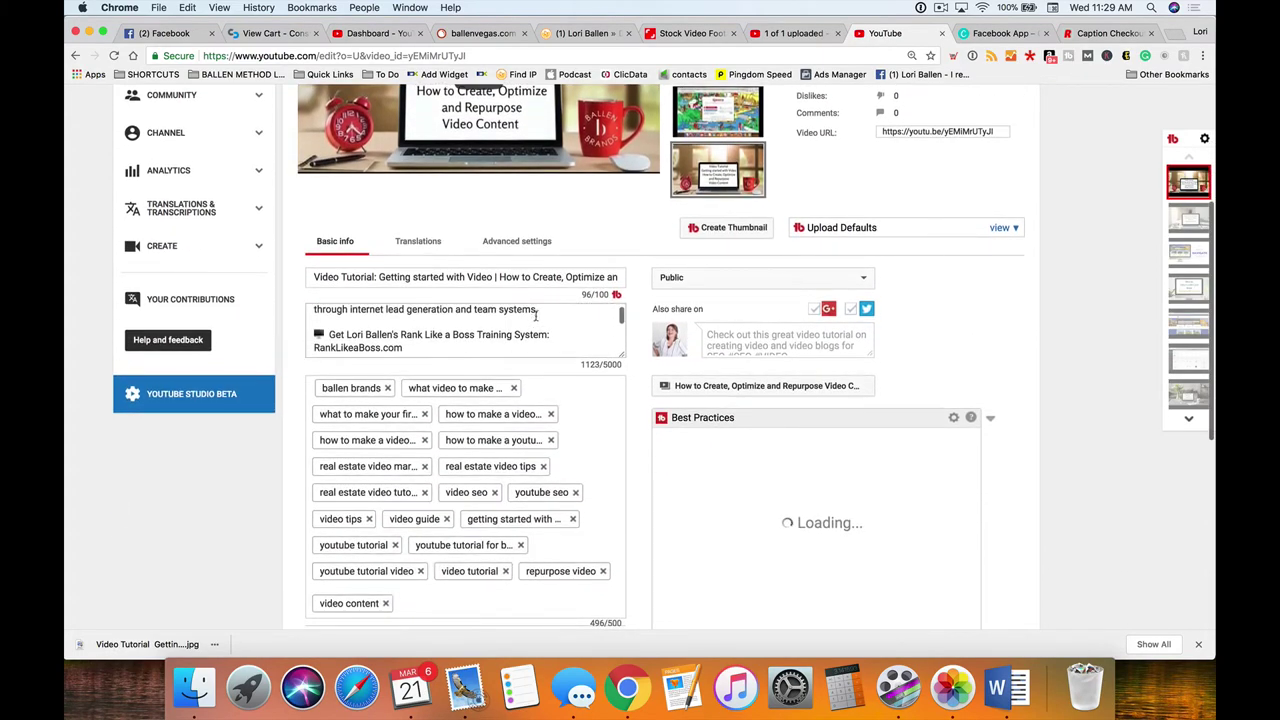
left_click(524, 246)
scroll(605, 278, "down", 1)
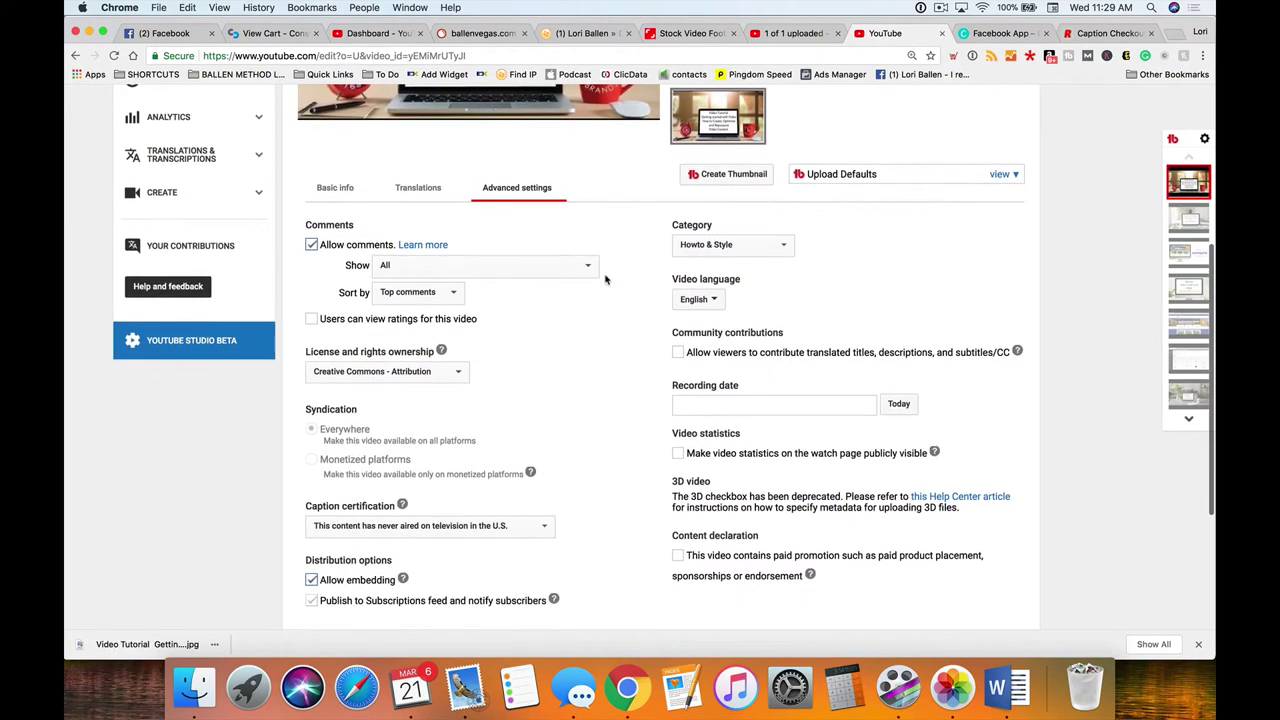
scroll(605, 279, "down", 1)
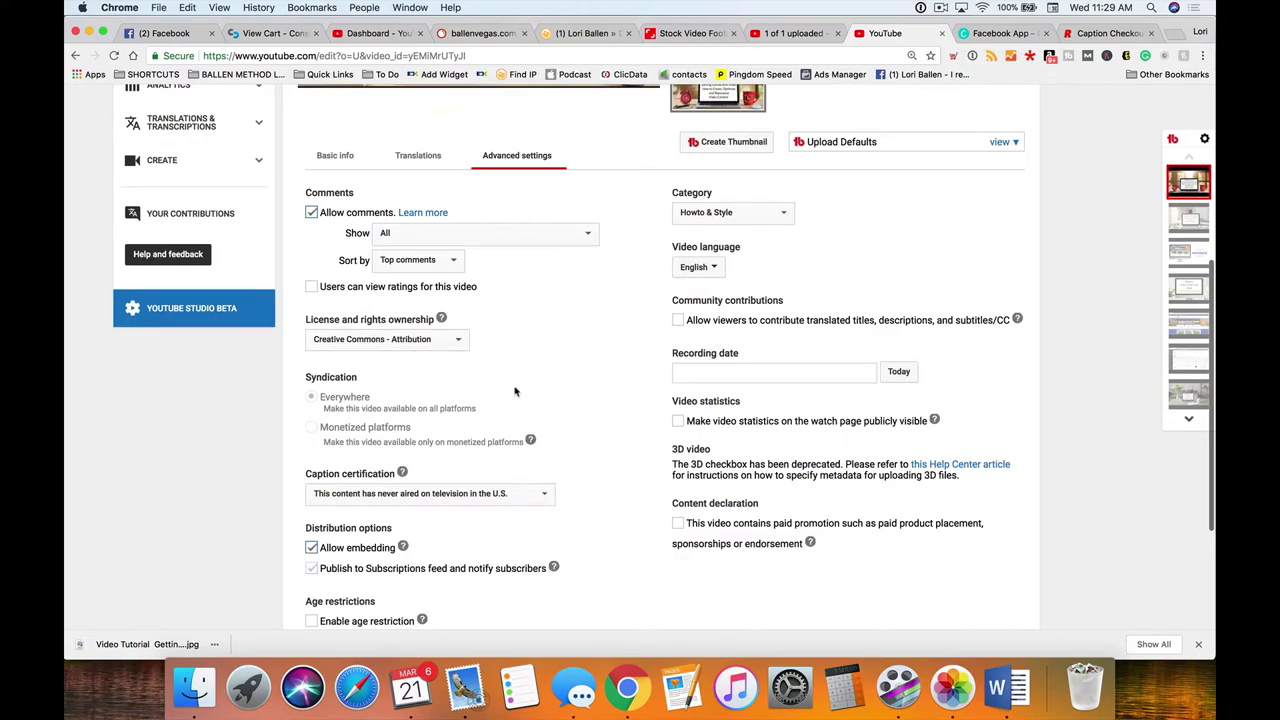
scroll(515, 391, "down", 2)
scroll(516, 385, "up", 2)
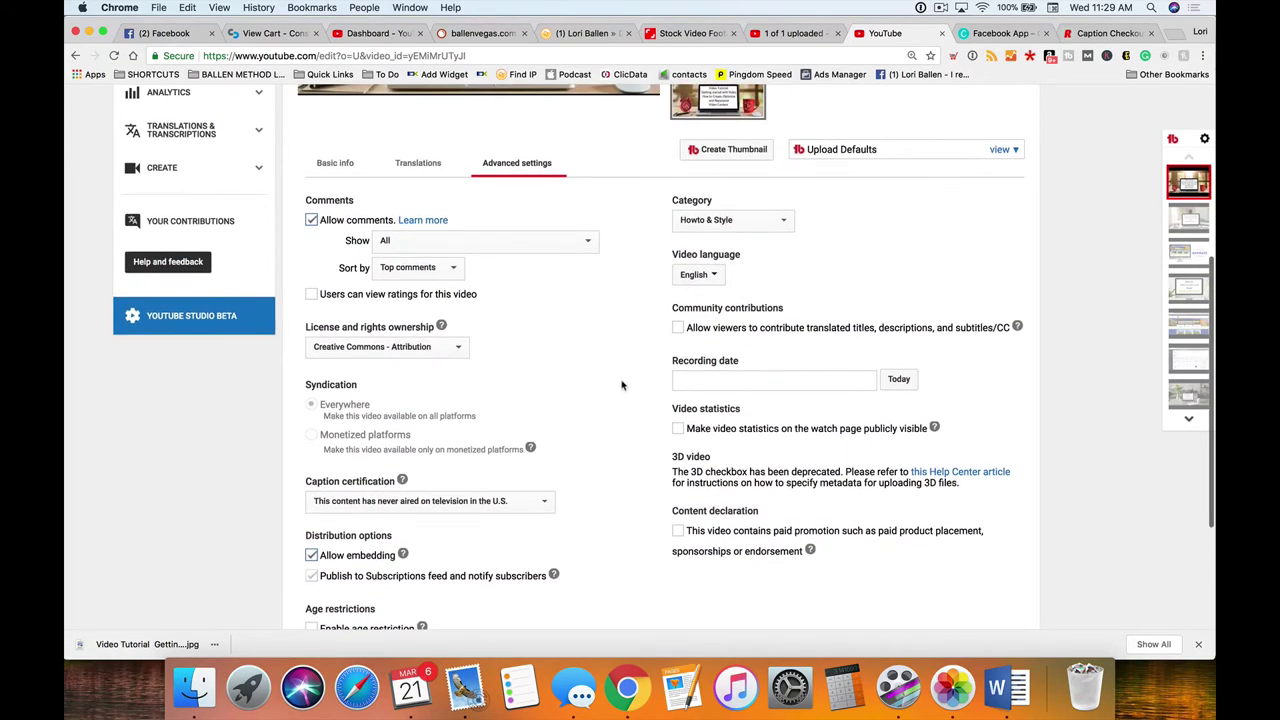
scroll(621, 385, "up", 1)
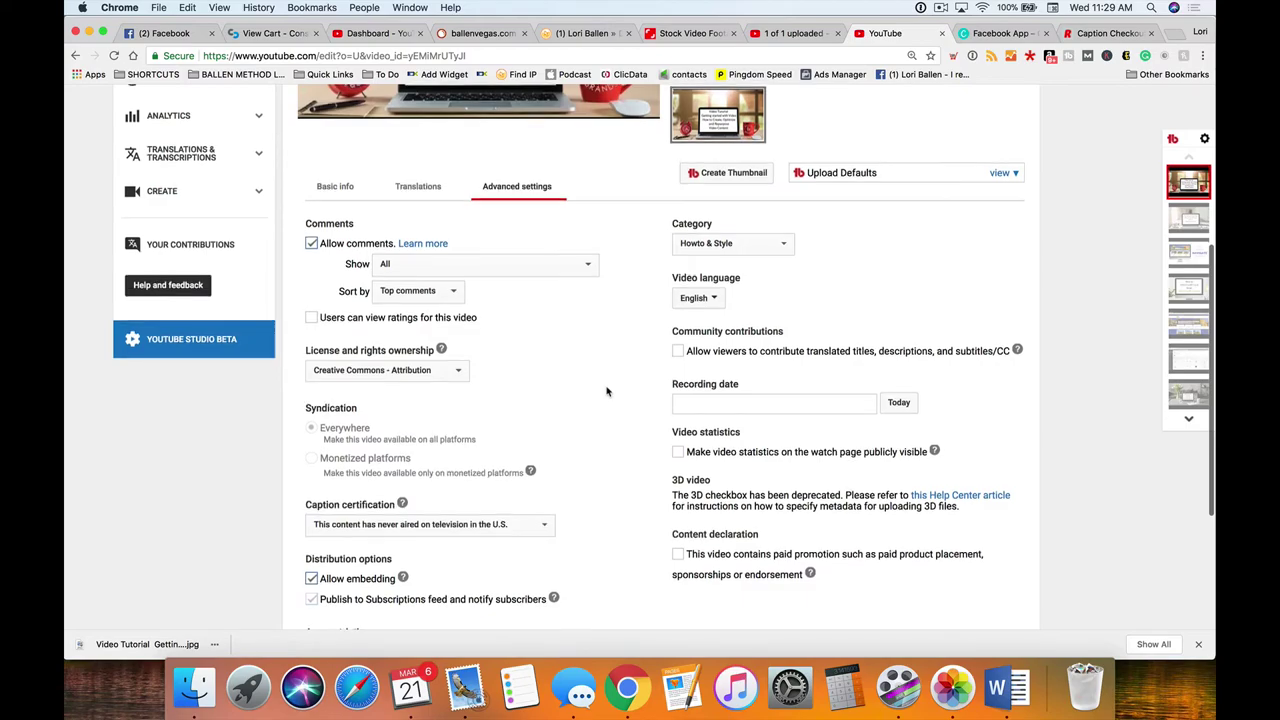
scroll(606, 391, "up", 1)
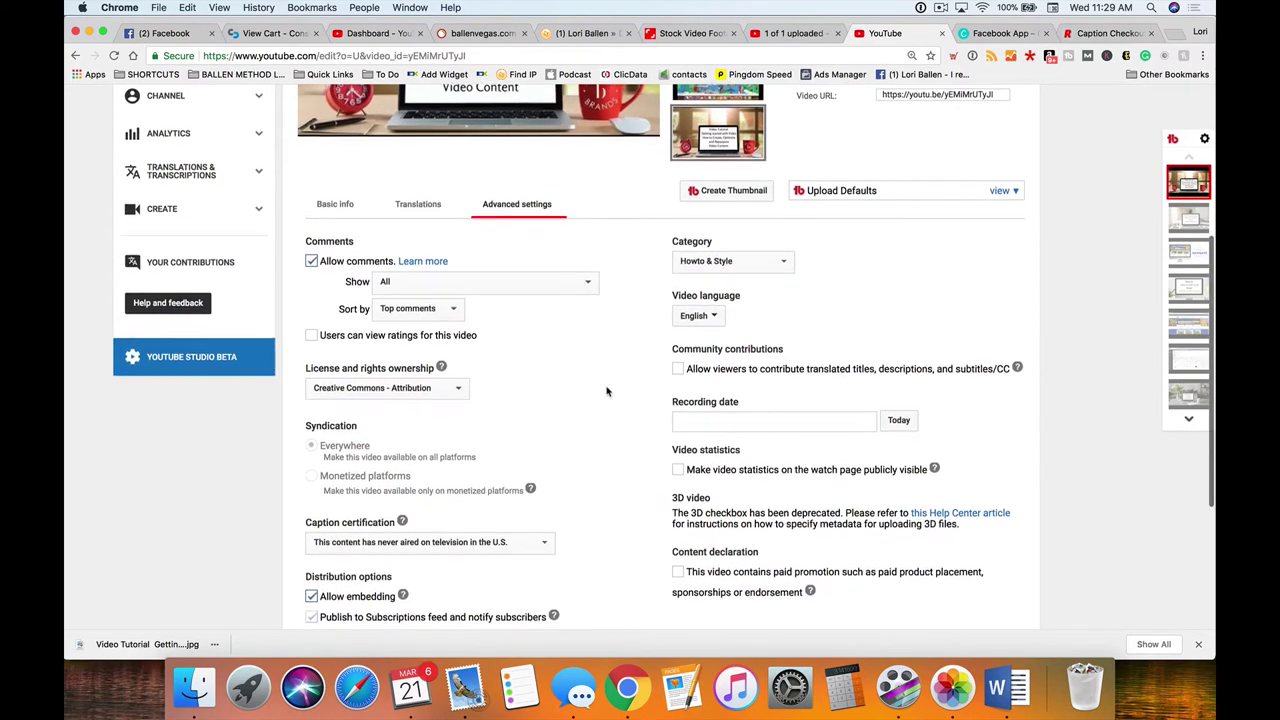
scroll(606, 391, "down", 2)
Switch the tutorial video's license to Standard YouTube License and save the changes.
left_click(426, 347)
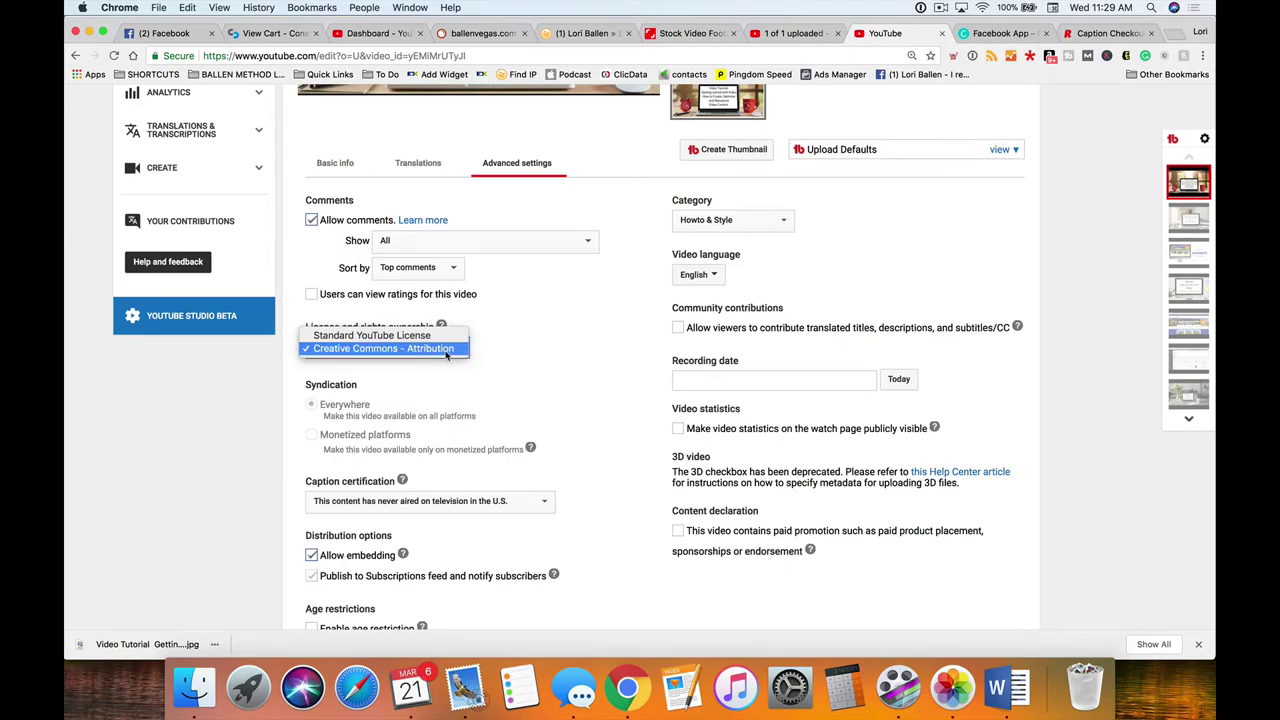
left_click(426, 348)
left_click(426, 347)
left_click(426, 336)
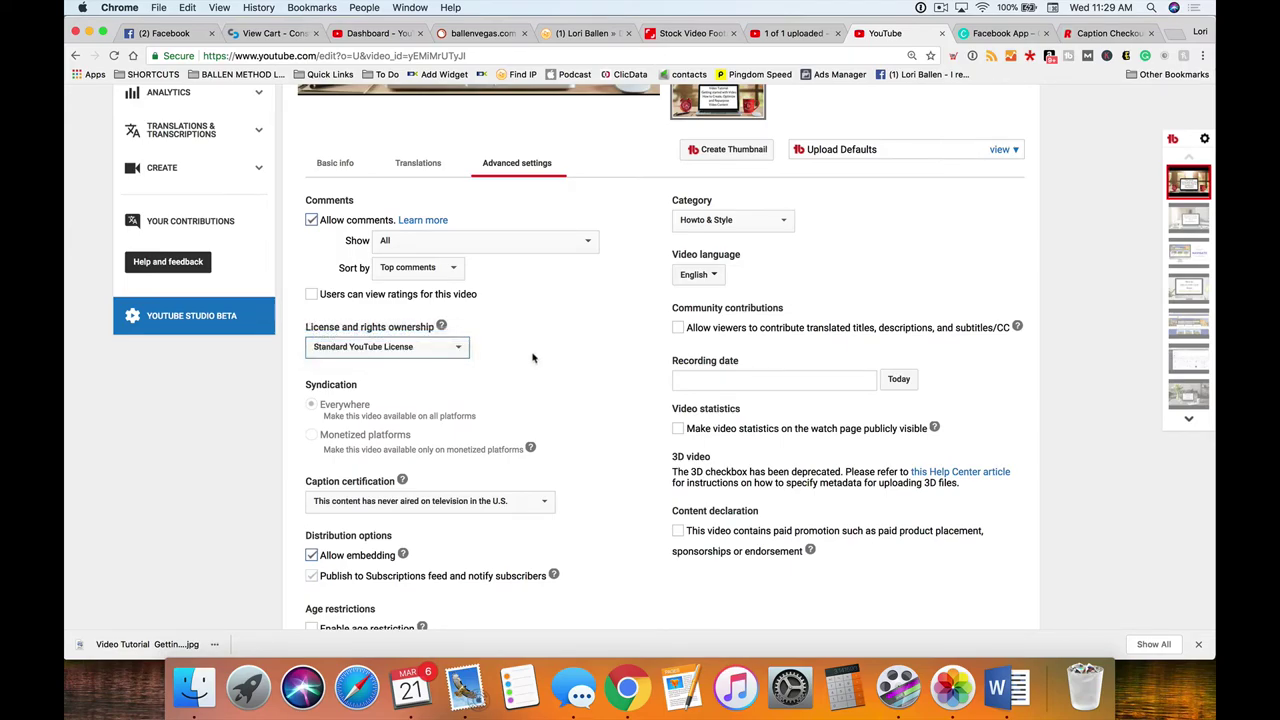
scroll(533, 358, "down", 1)
scroll(533, 358, "down", 3)
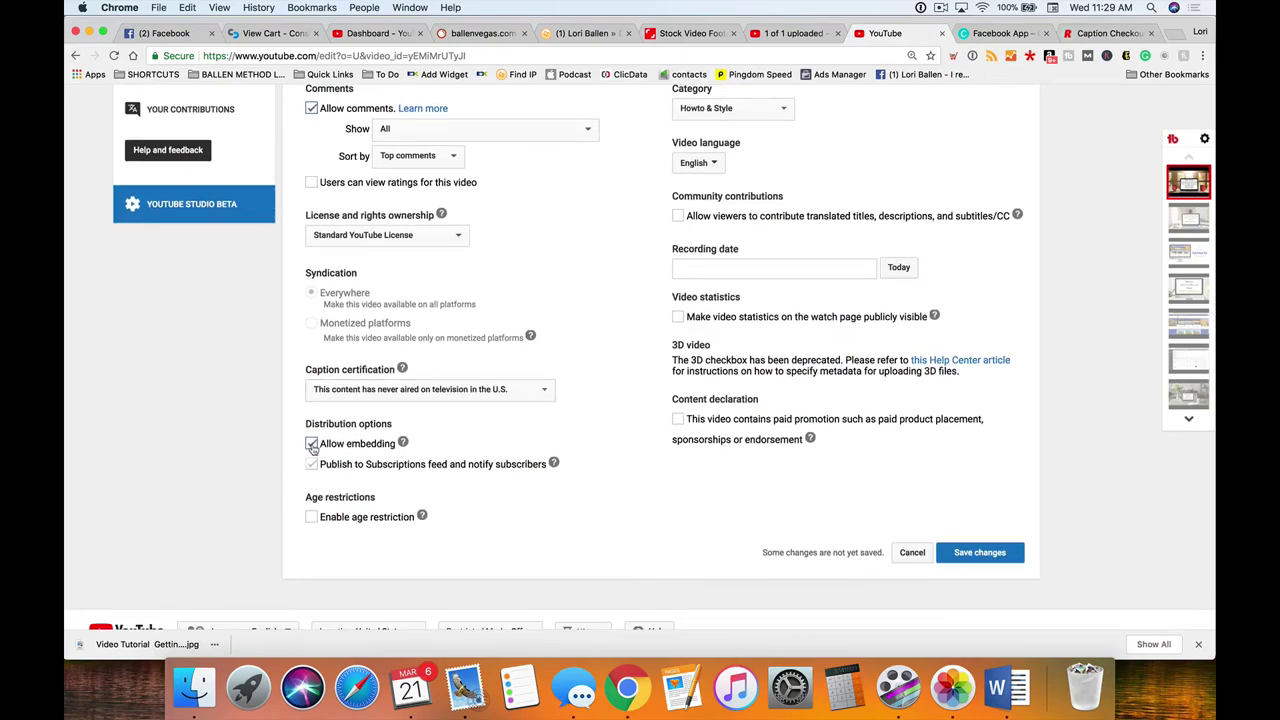
left_click(312, 445)
left_click(1008, 554)
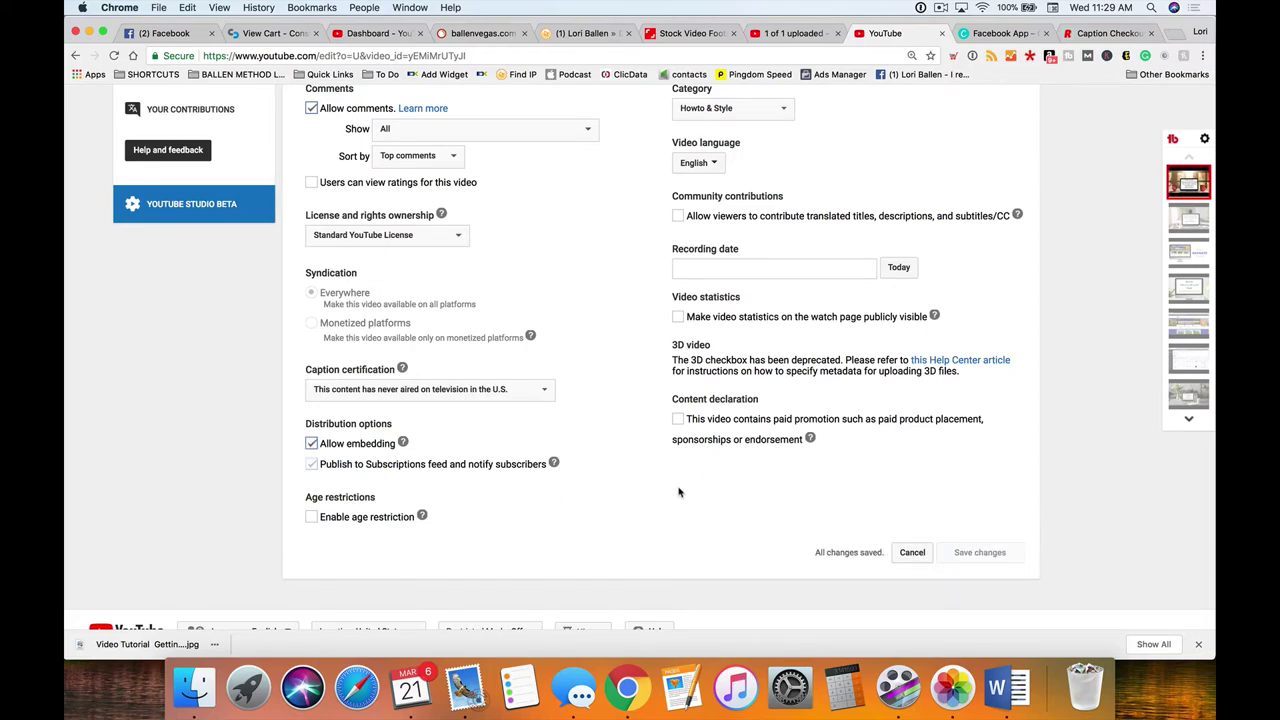
scroll(577, 325, "up", 2)
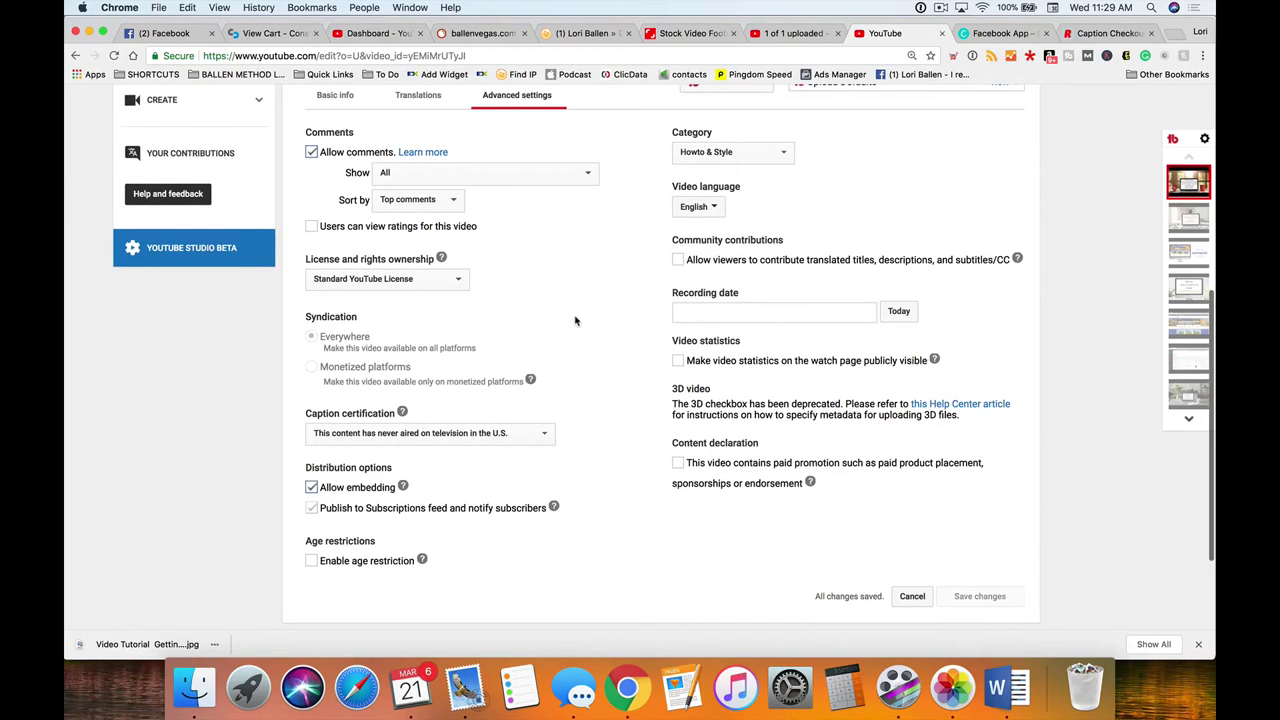
scroll(568, 320, "down", 1)
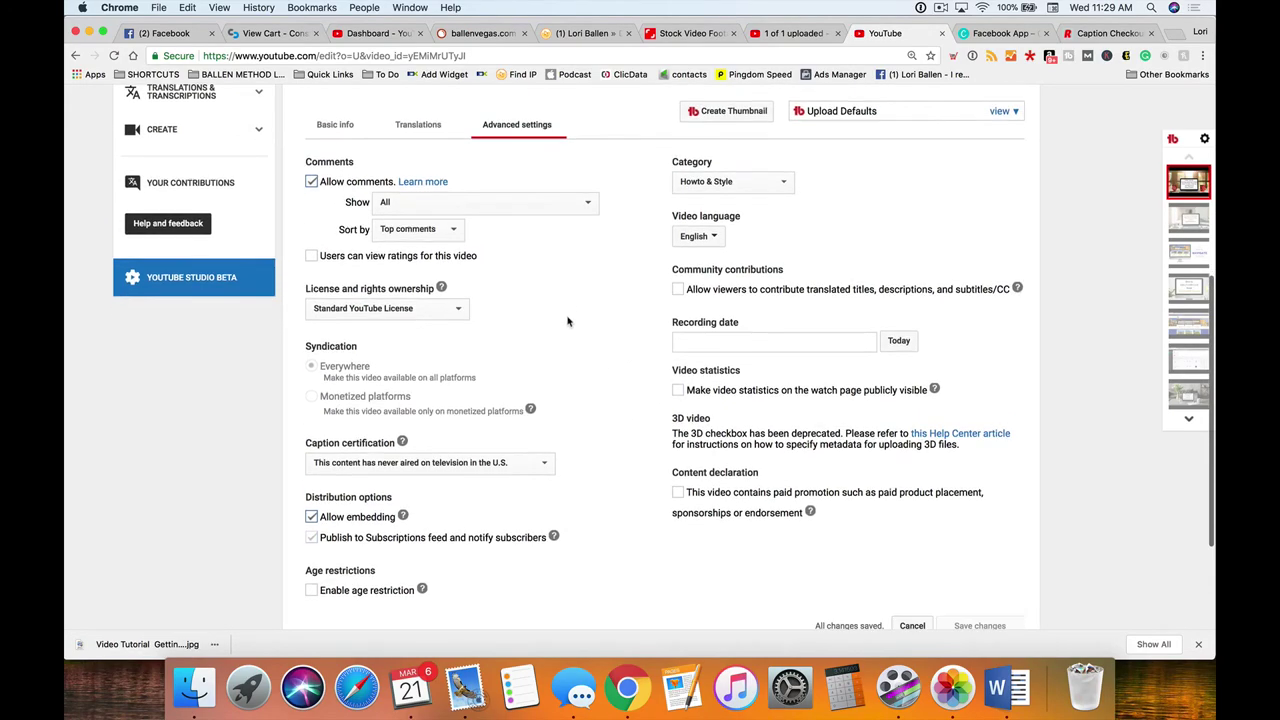
Open the YouTube Help article on Creative Commons licensing from the license help popup.
left_click(441, 289)
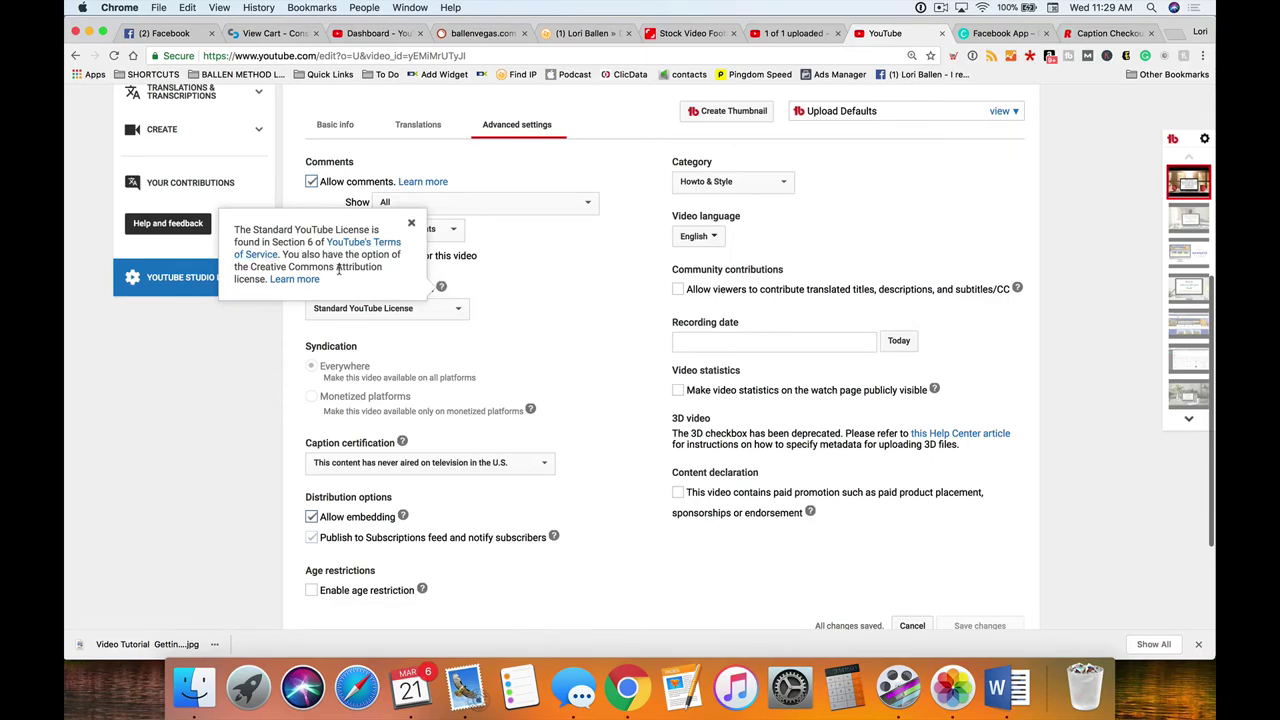
left_click(302, 282)
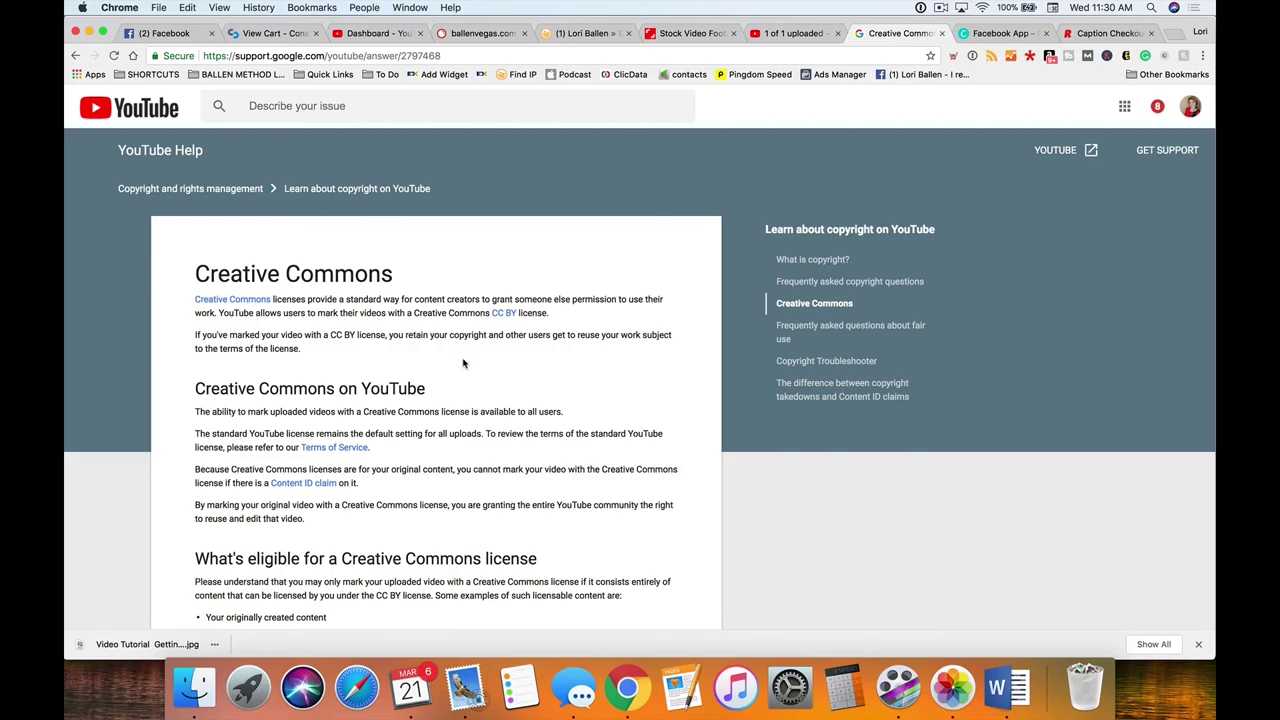
scroll(590, 380, "down", 2)
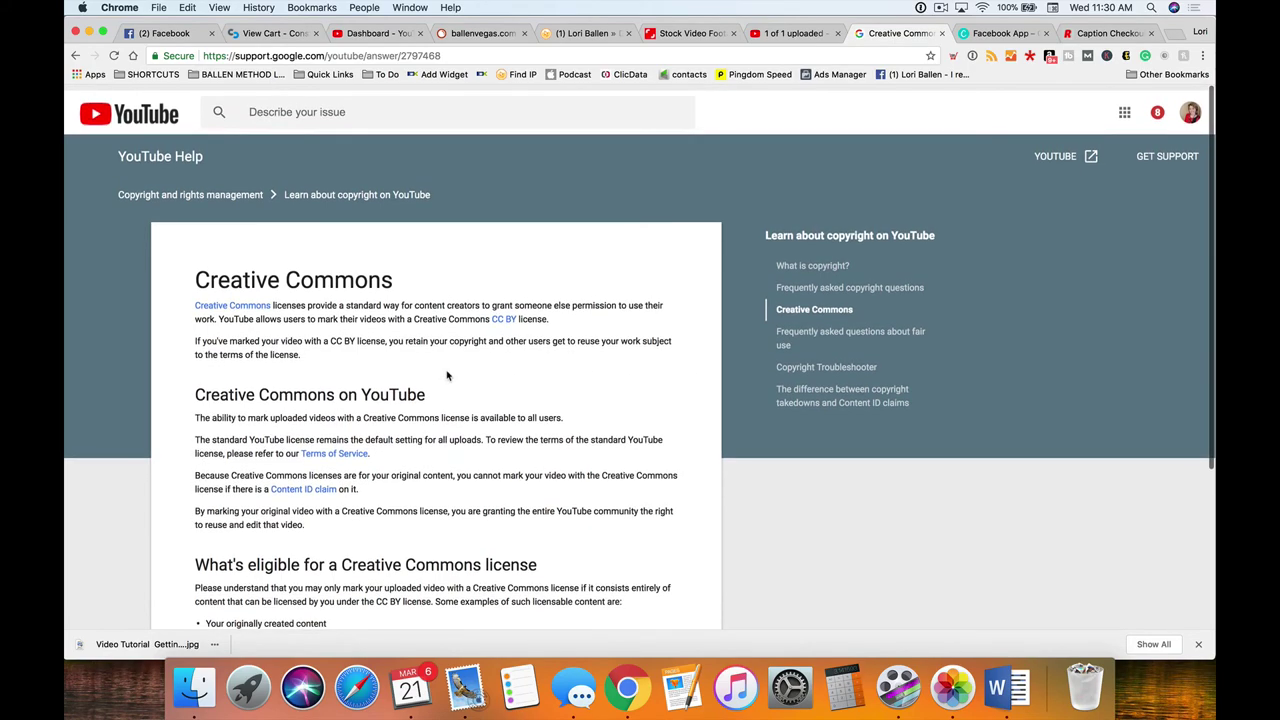
scroll(590, 388, "up", 5)
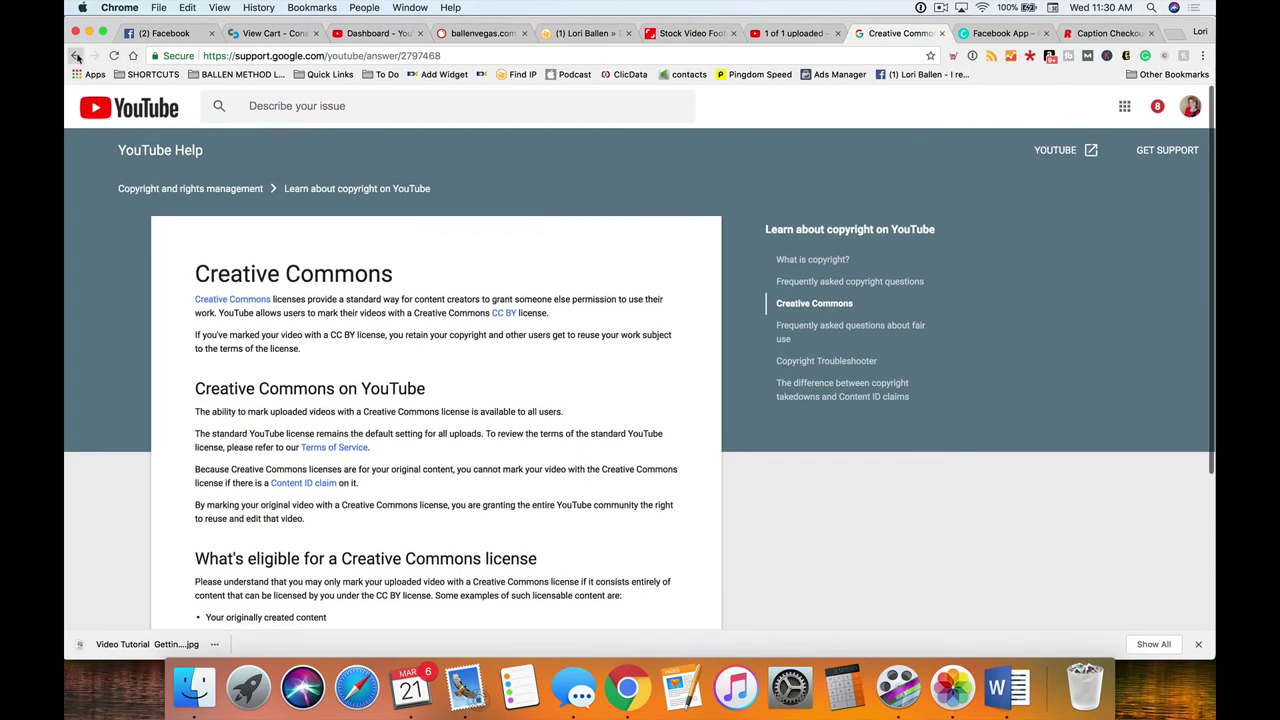
Go back from the Help article to the tutorial video's Info & Settings page.
key("super+bracketleft")
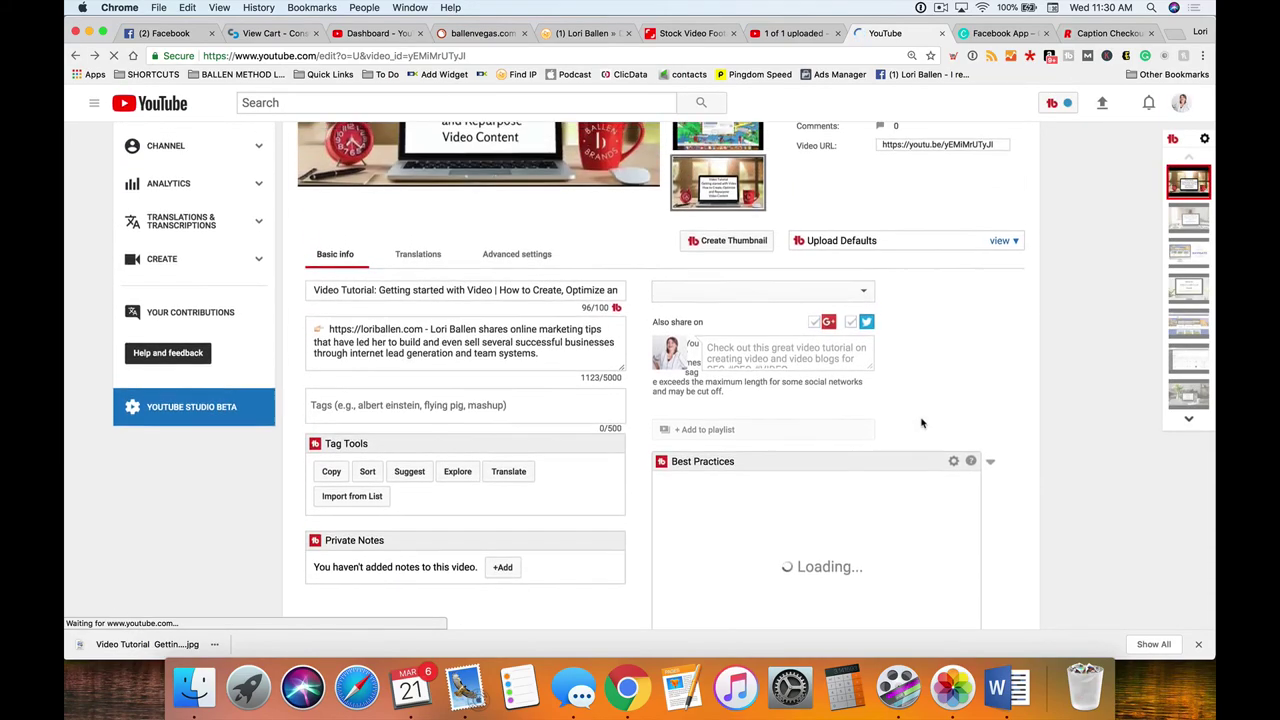
scroll(799, 431, "down", 6)
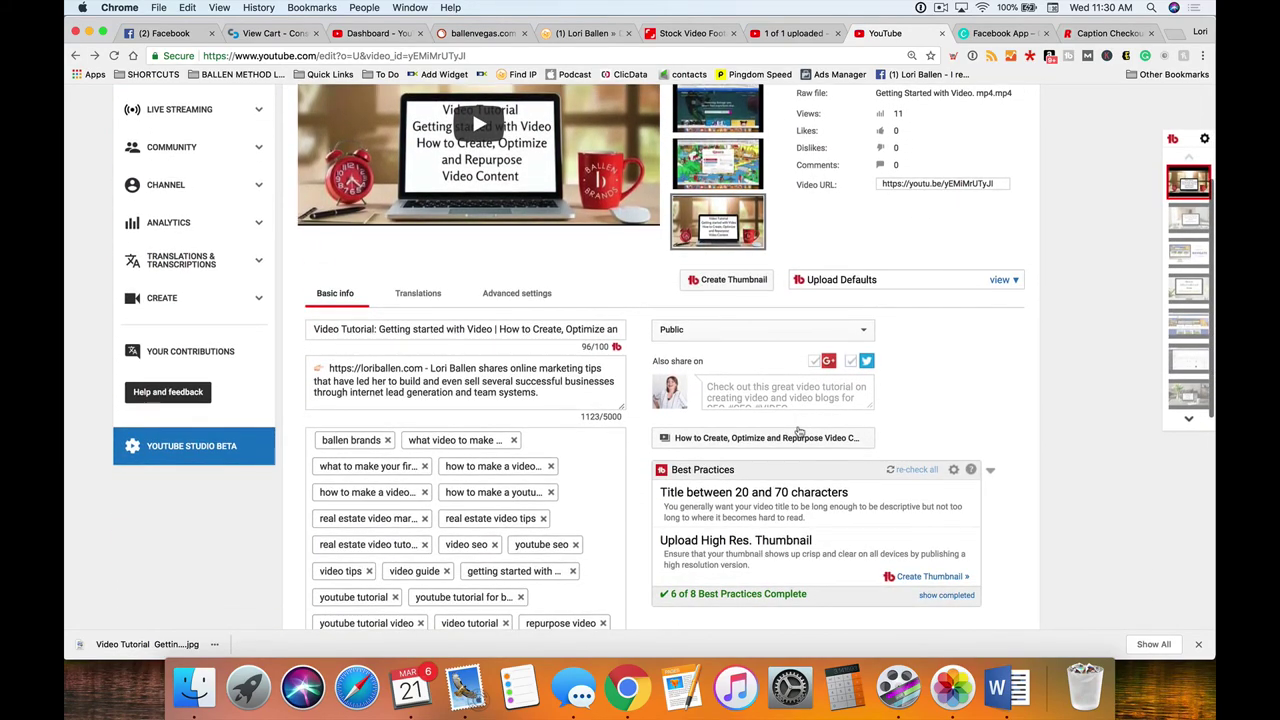
scroll(795, 428, "down", 2)
scroll(830, 430, "up", 8)
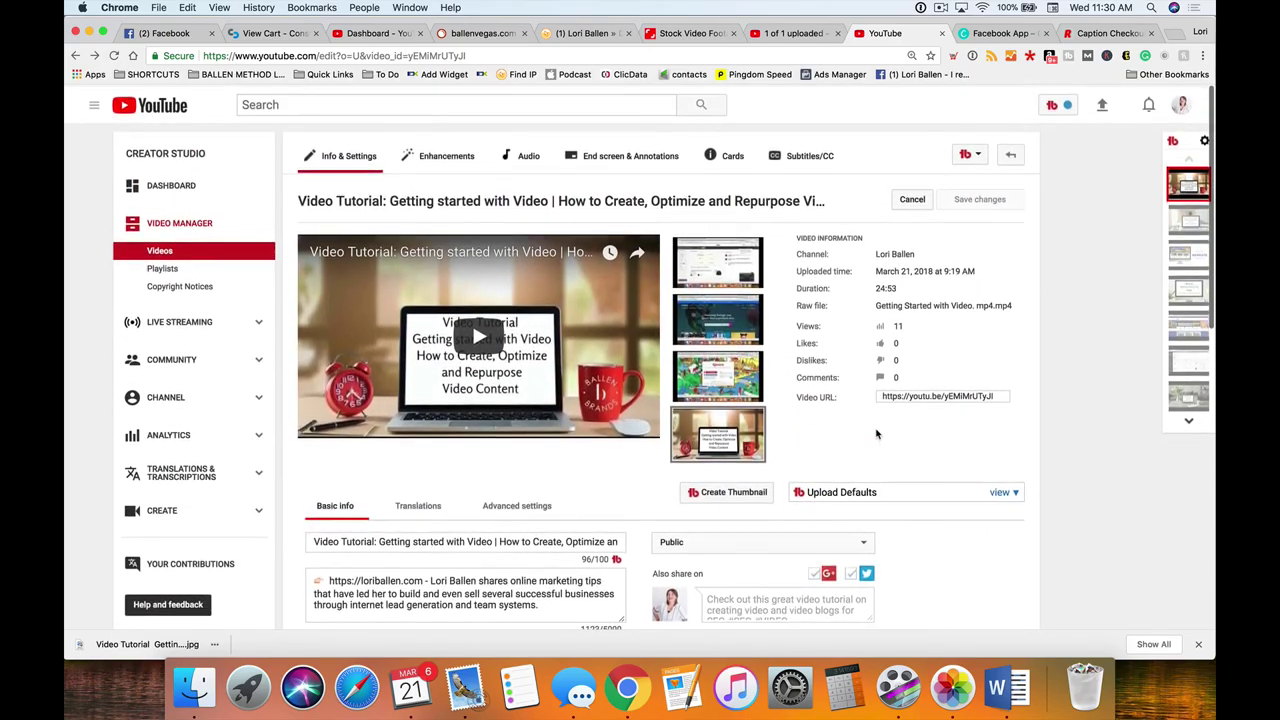
scroll(877, 433, "down", 7)
scroll(875, 433, "down", 1)
scroll(875, 432, "up", 8)
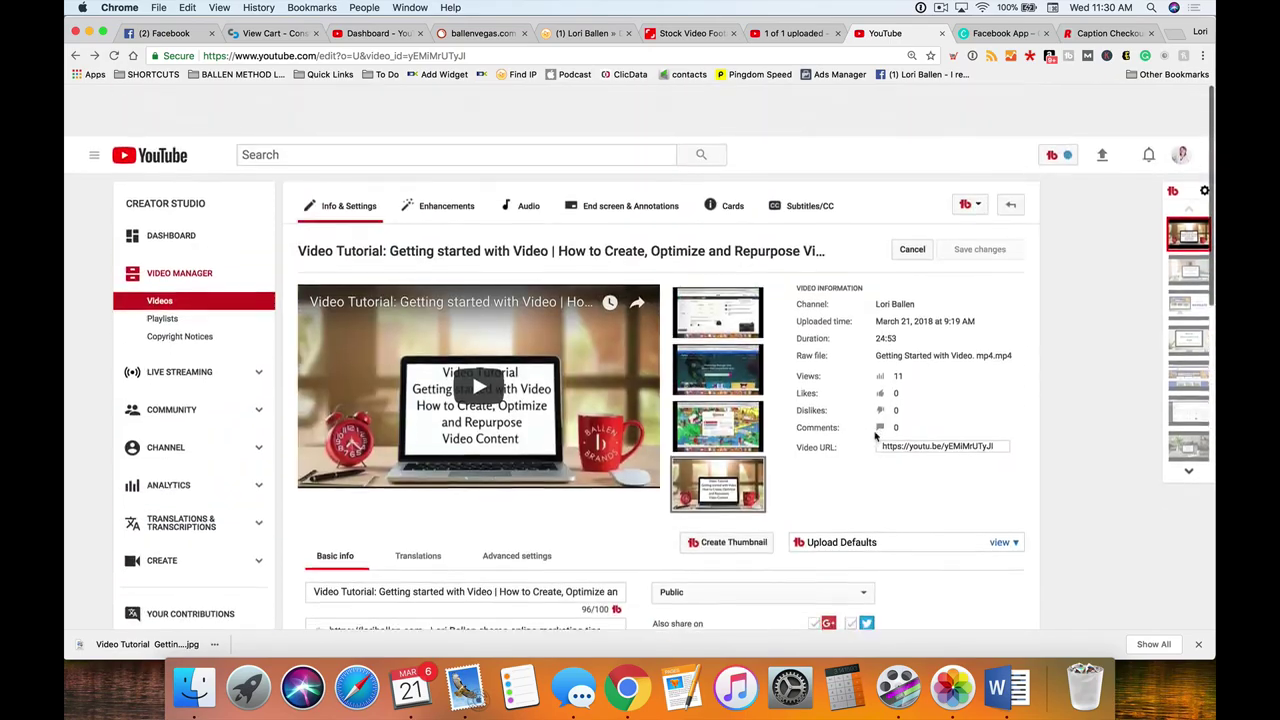
scroll(875, 431, "down", 3)
scroll(875, 430, "up", 4)
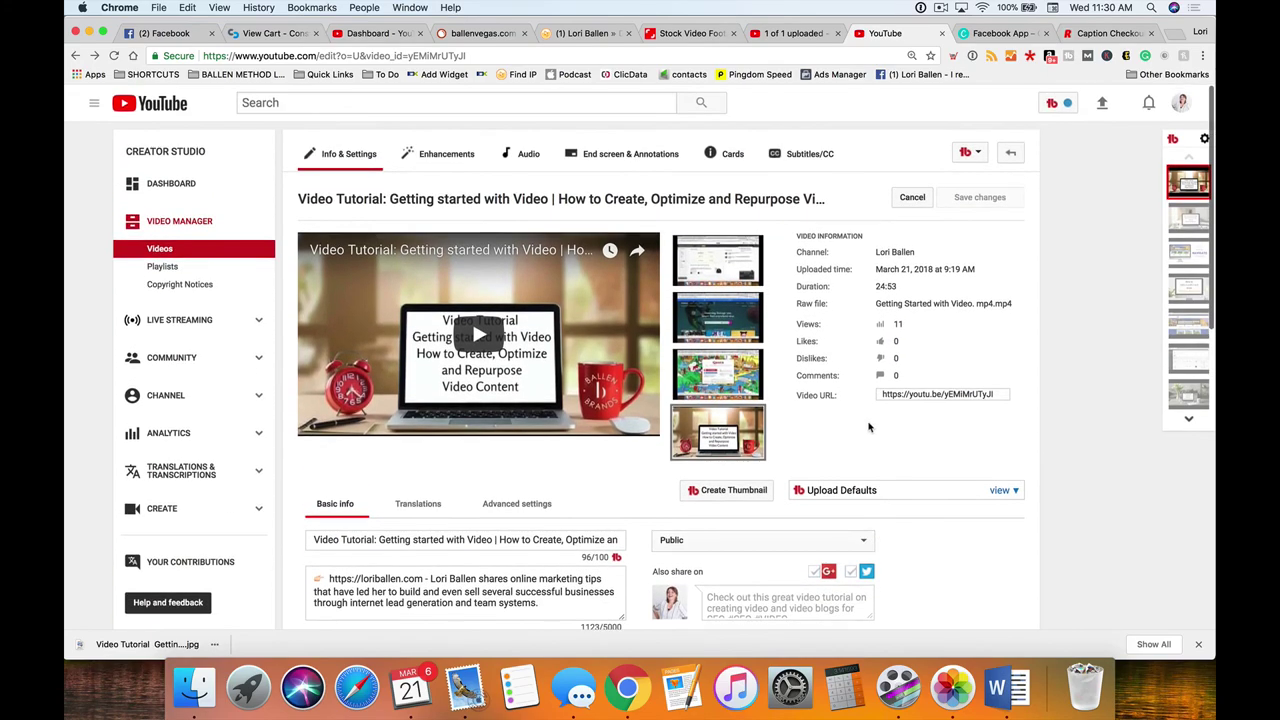
scroll(866, 425, "down", 1)
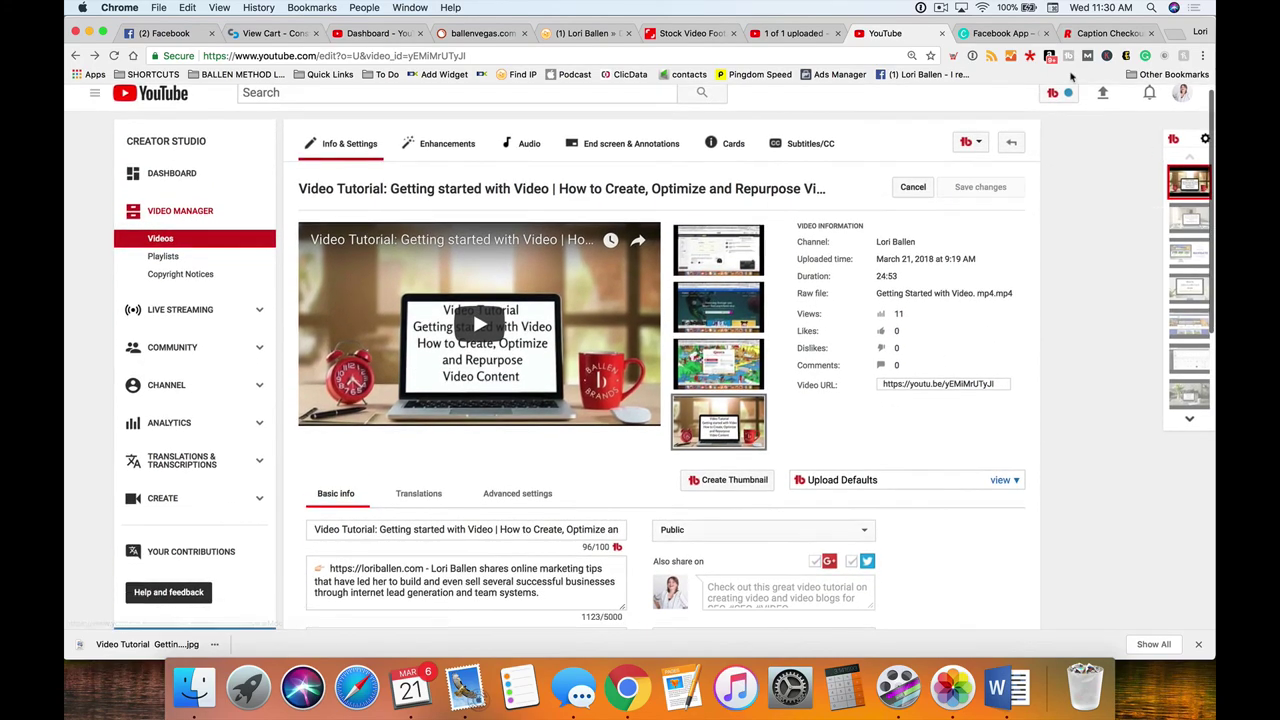